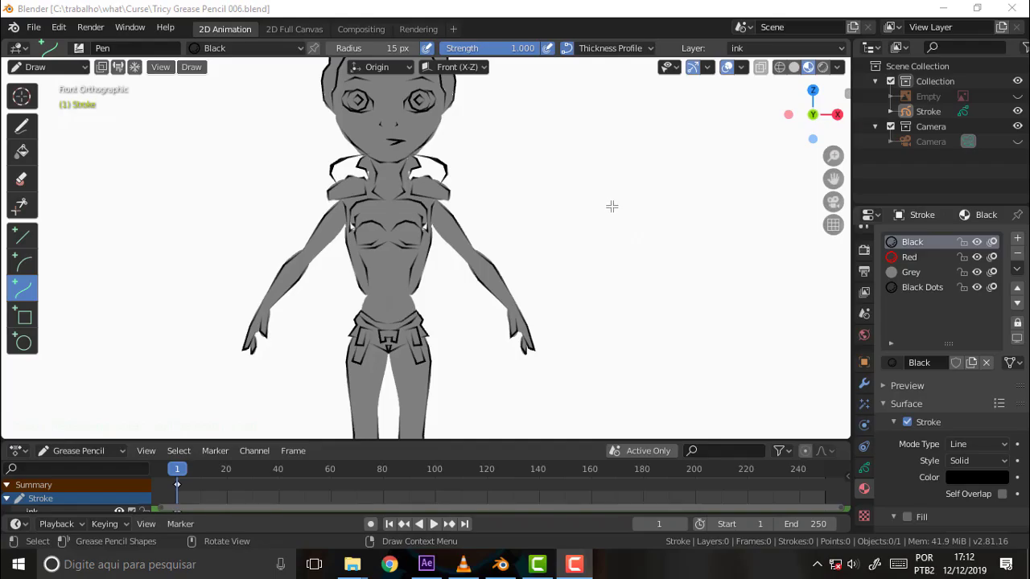
- Switch the Grease Pencil character into Edit Mode
scroll(614, 211, "down", 4)
scroll(612, 207, "up", 5)
scroll(612, 206, "down", 4)
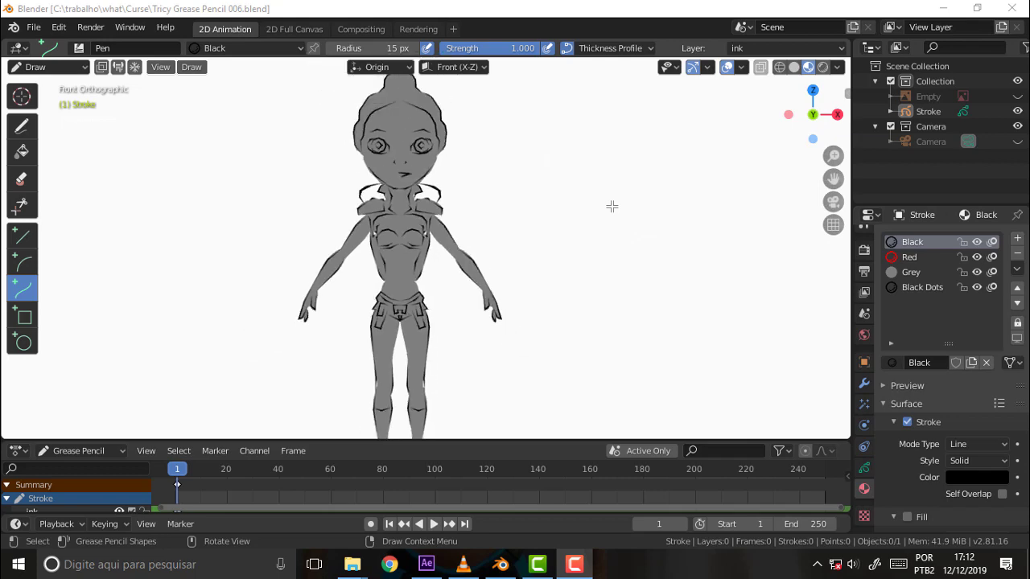
scroll(612, 207, "up", 3)
left_click(47, 67)
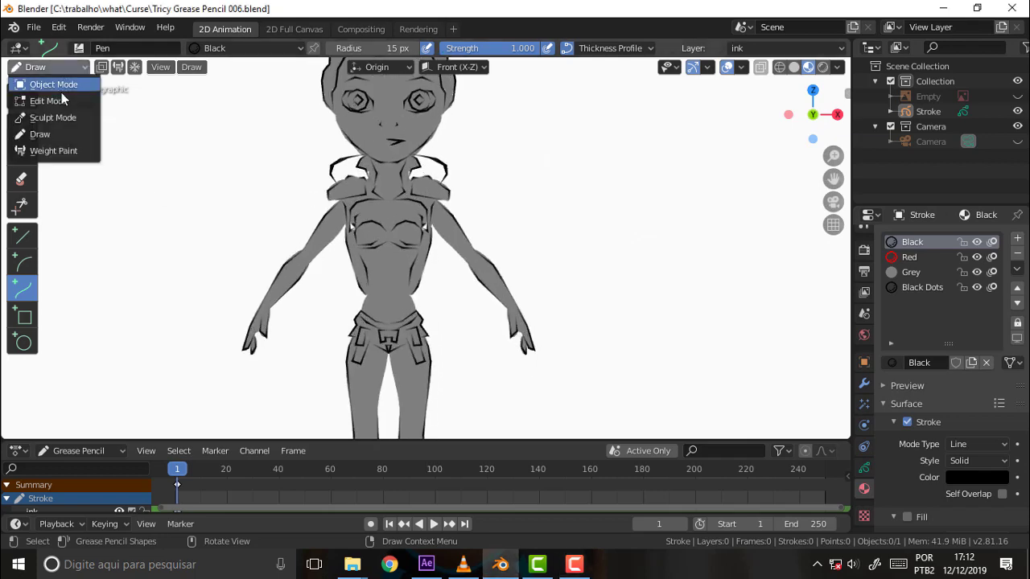
left_click(60, 101)
- Zoom and pan in on the head, chest and torso strokes
scroll(598, 201, "up", 2)
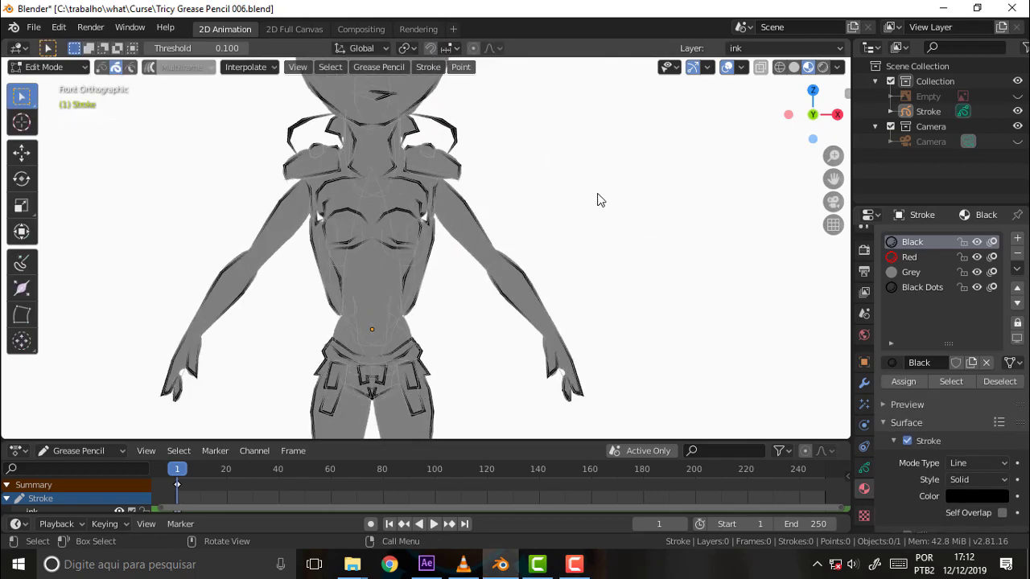
scroll(598, 201, "up", 2)
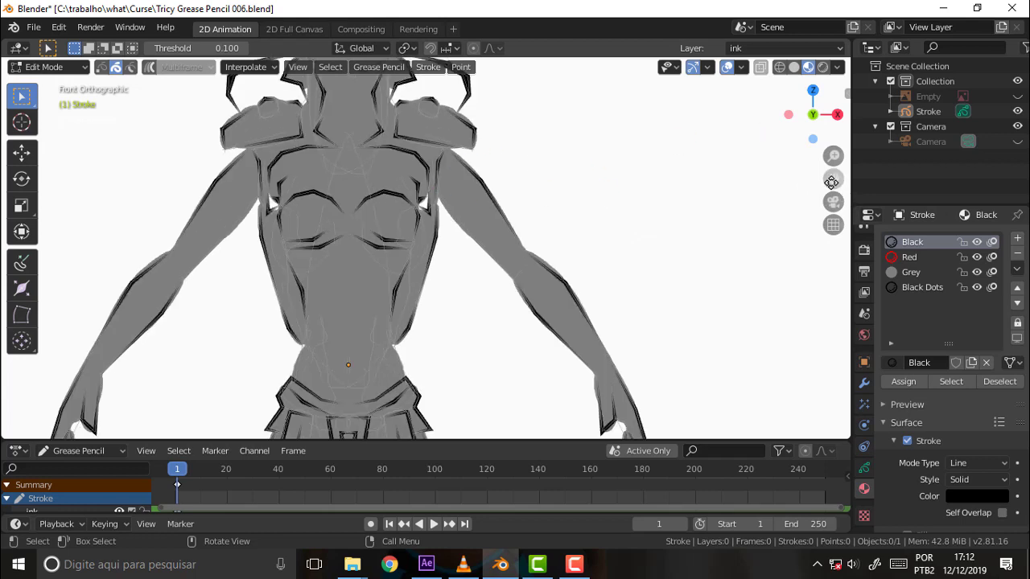
left_click_drag(834, 178, 833, 346)
scroll(650, 251, "down", 1)
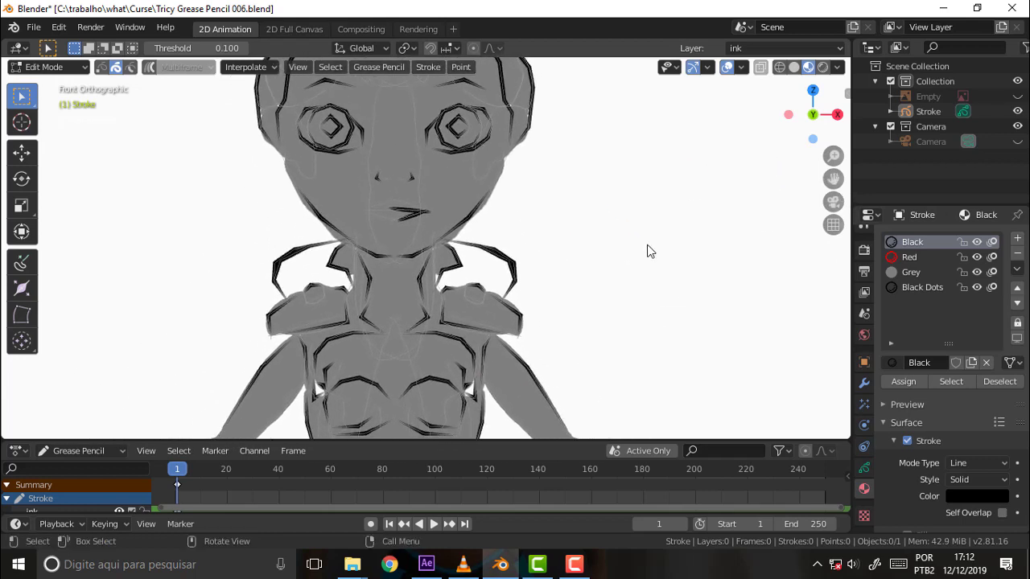
scroll(651, 251, "down", 2)
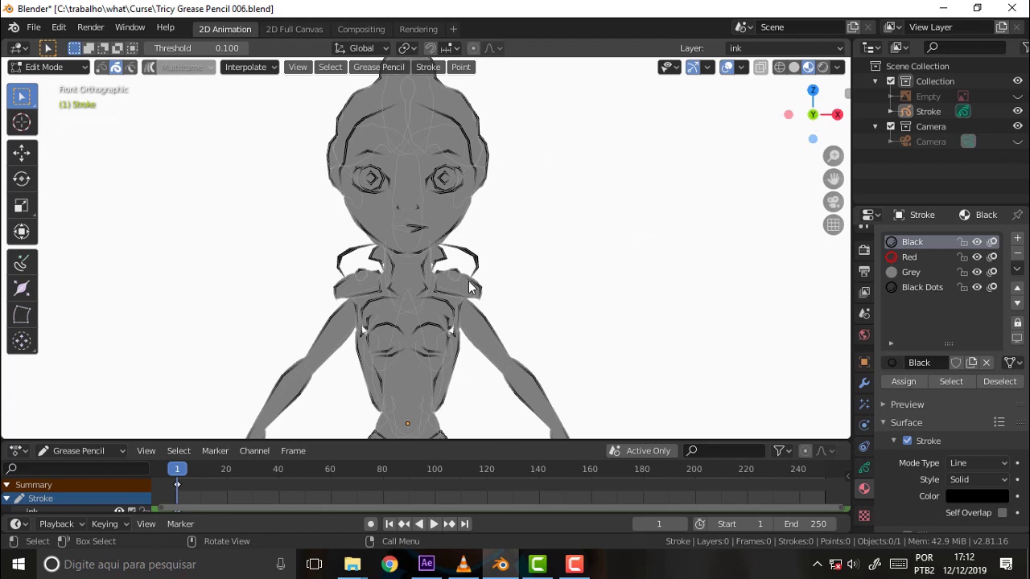
scroll(467, 304, "up", 2)
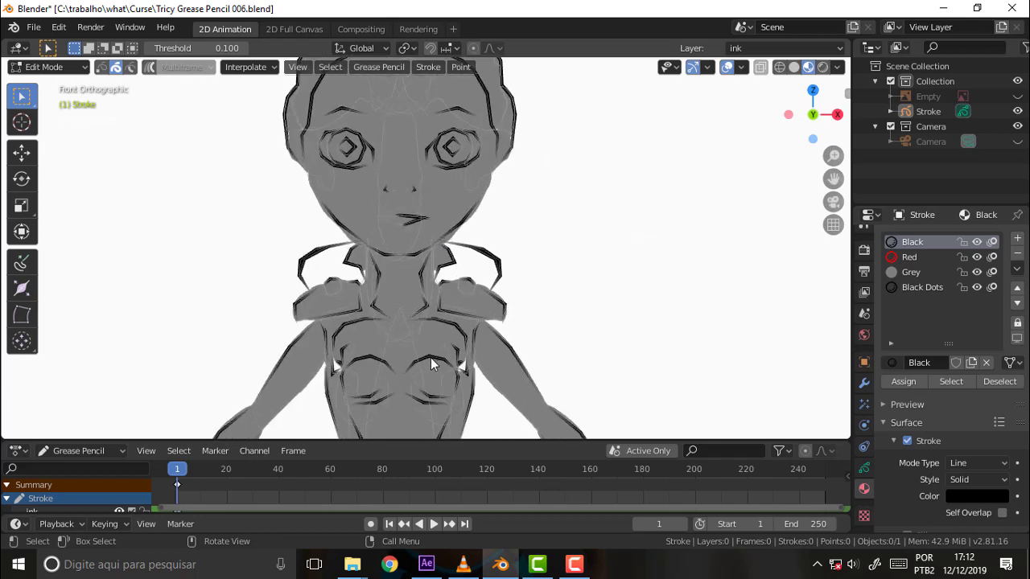
scroll(646, 348, "up", 2)
scroll(646, 347, "up", 2)
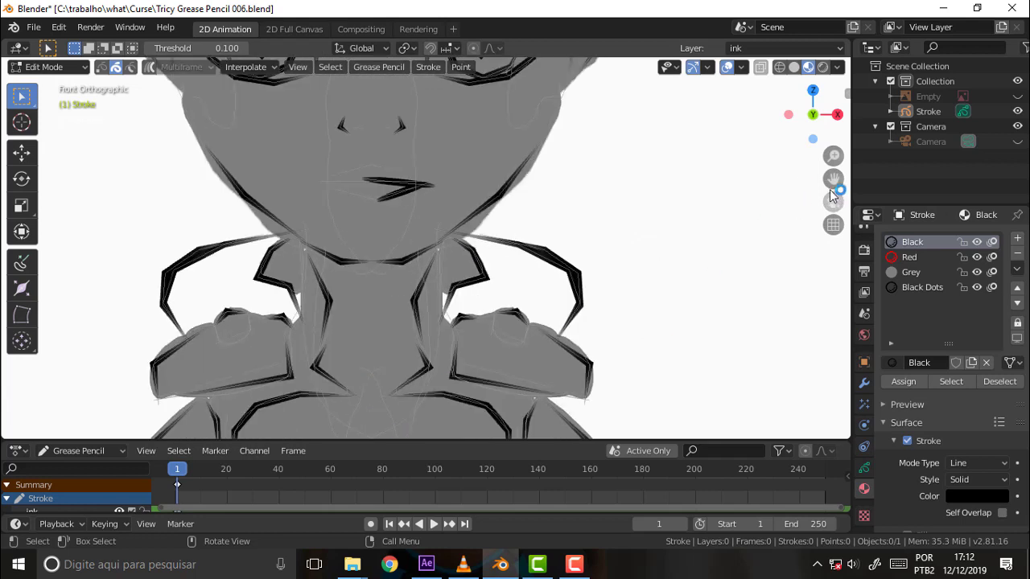
left_click_drag(825, 178, 825, 52)
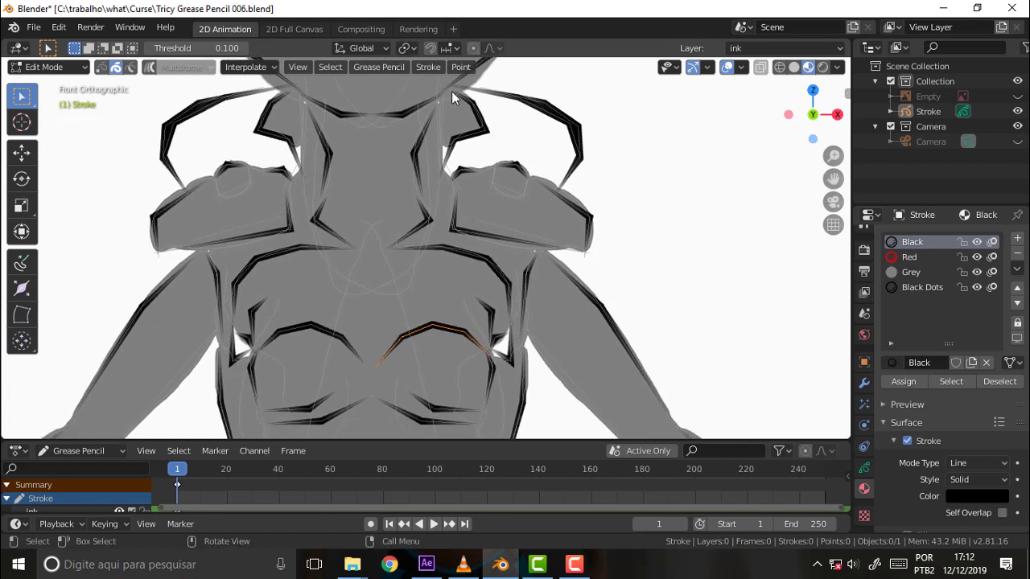
left_click(456, 63)
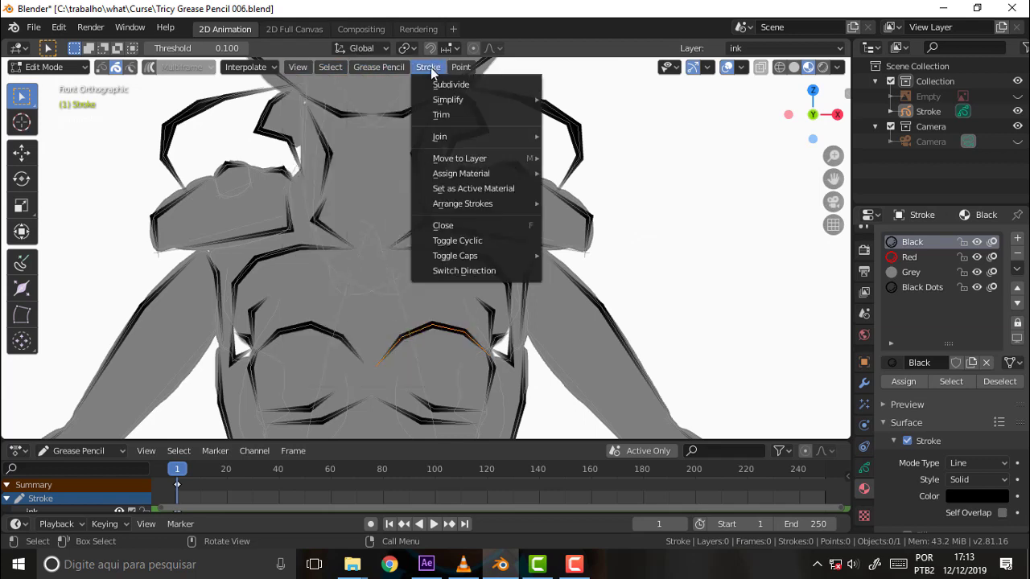
mouse_move(448, 100)
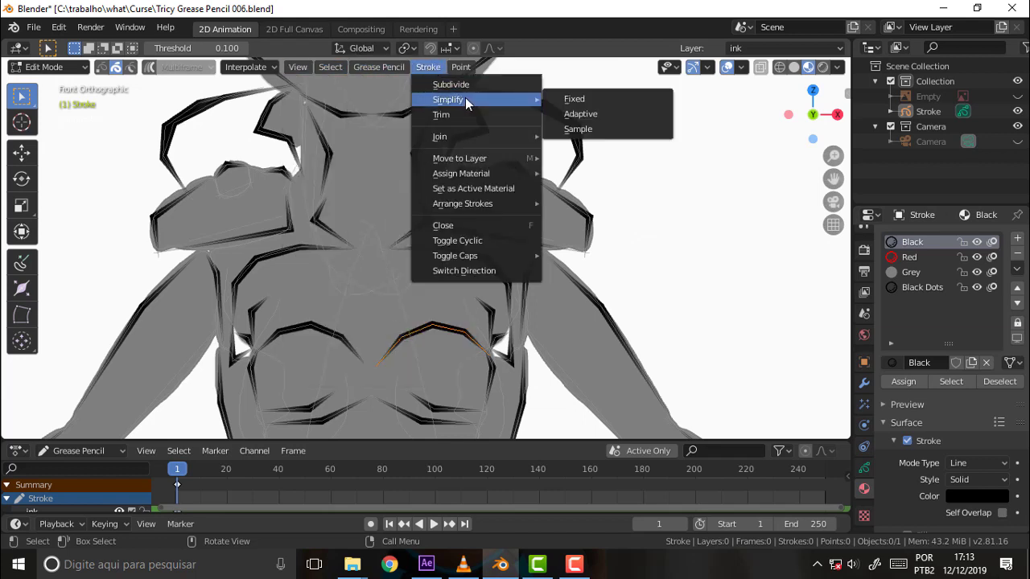
left_click(585, 112)
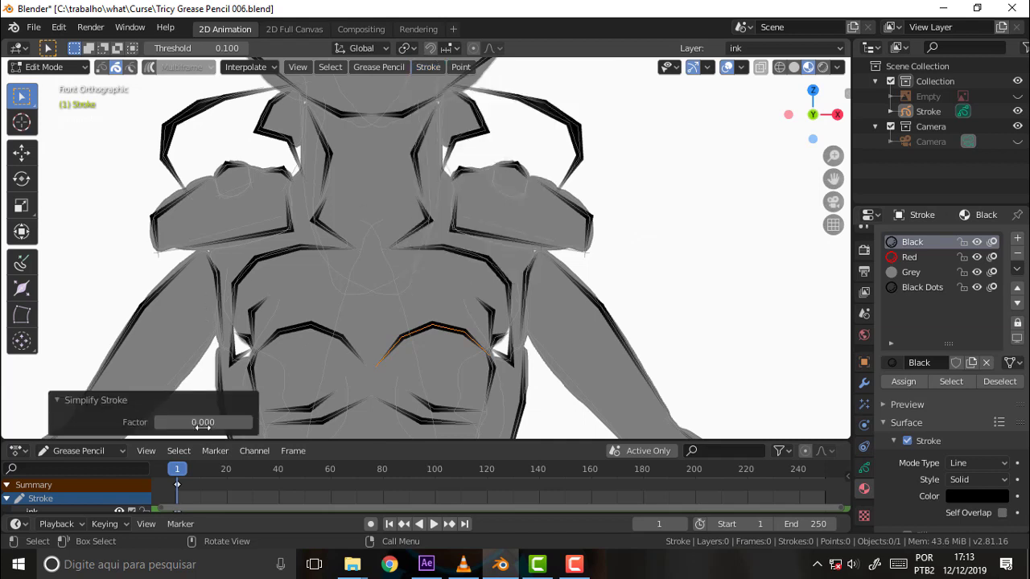
left_click_drag(201, 421, 540, 295)
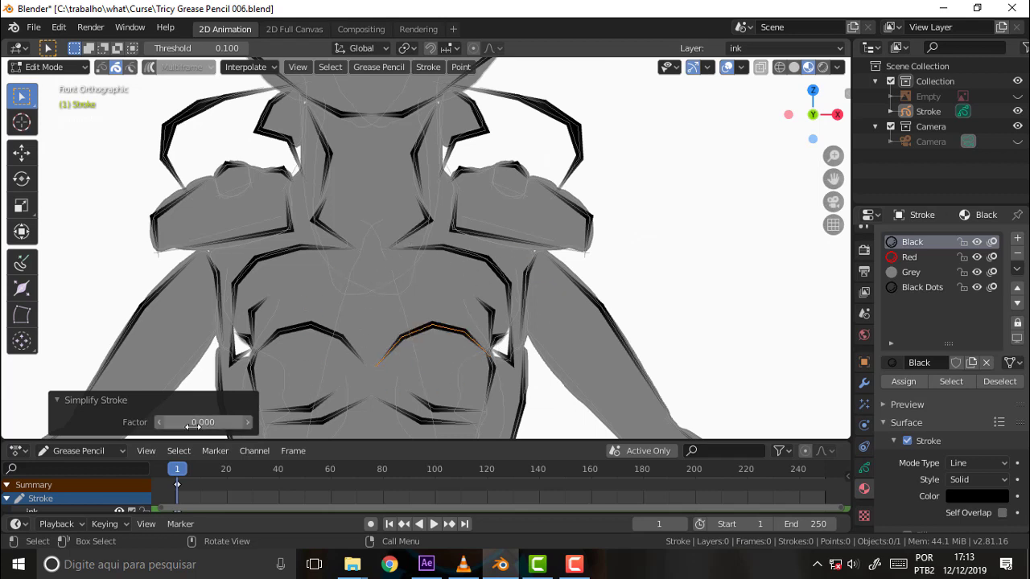
left_click_drag(203, 422, 193, 422)
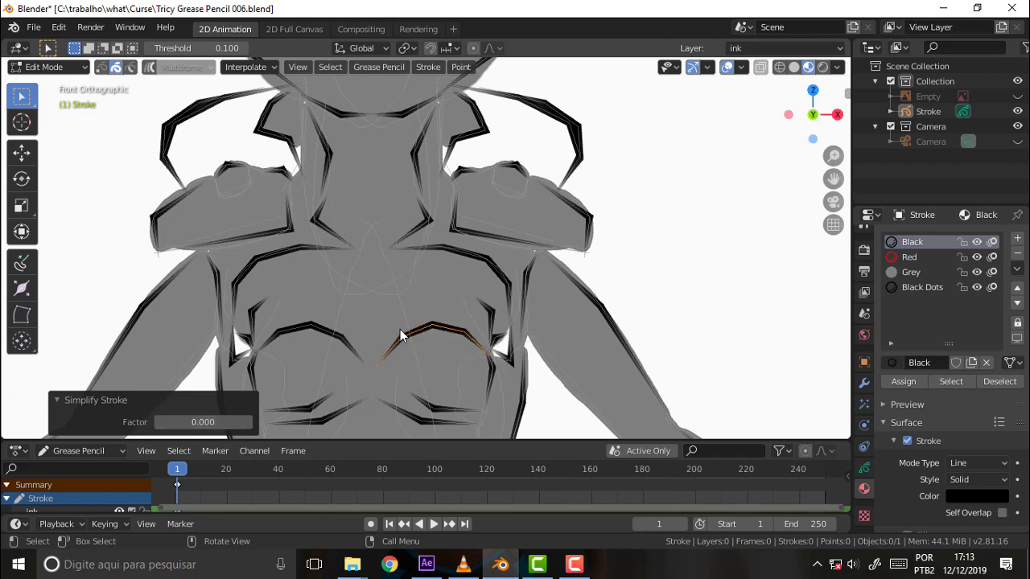
left_click(719, 163)
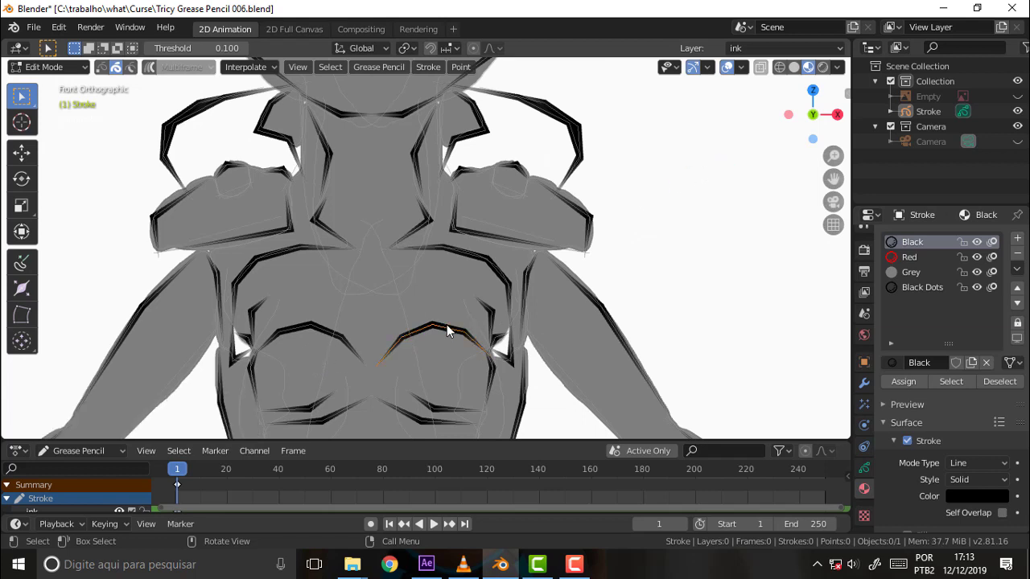
left_click(461, 67)
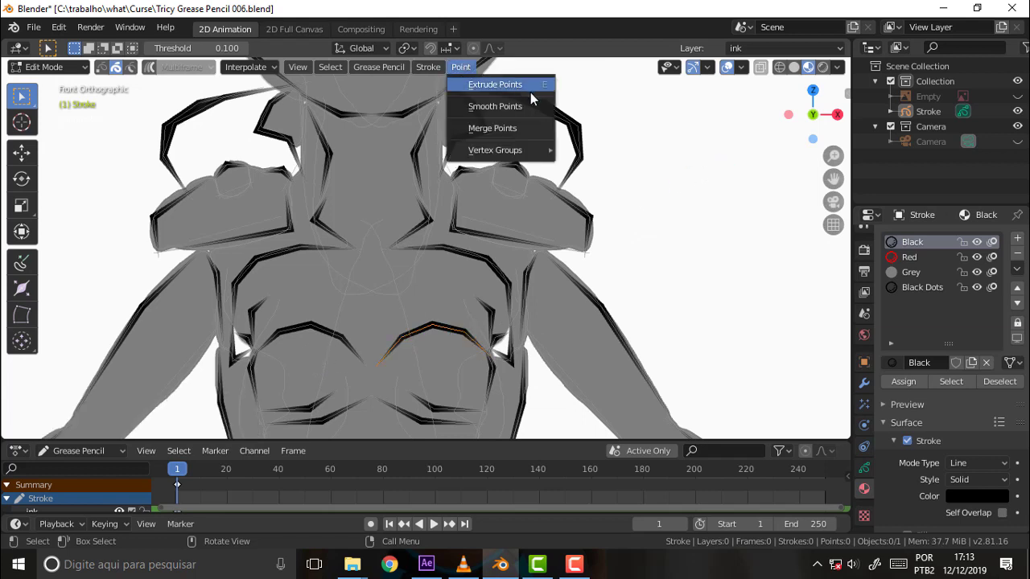
key("a")
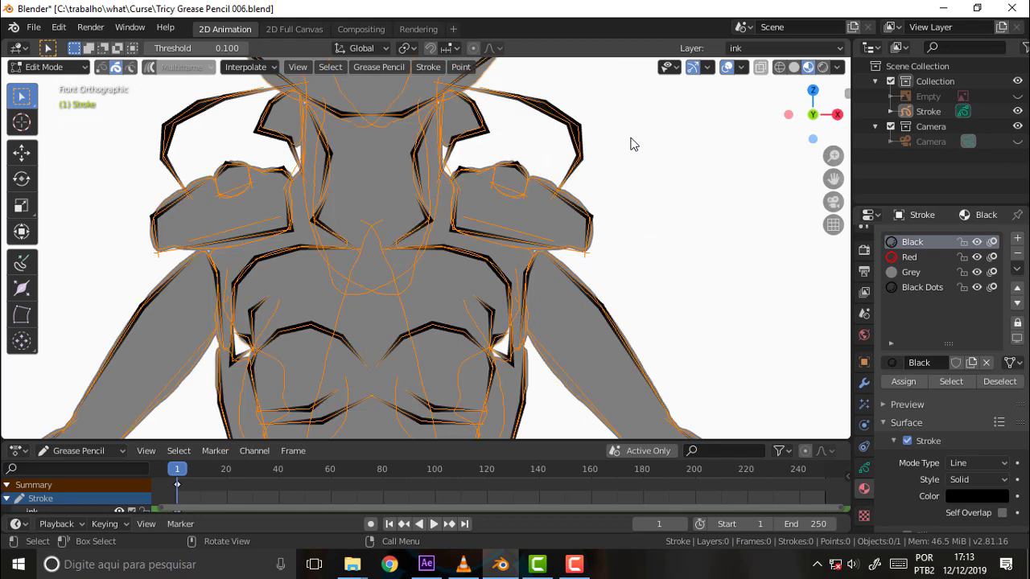
scroll(632, 144, "down", 2)
left_click(463, 71)
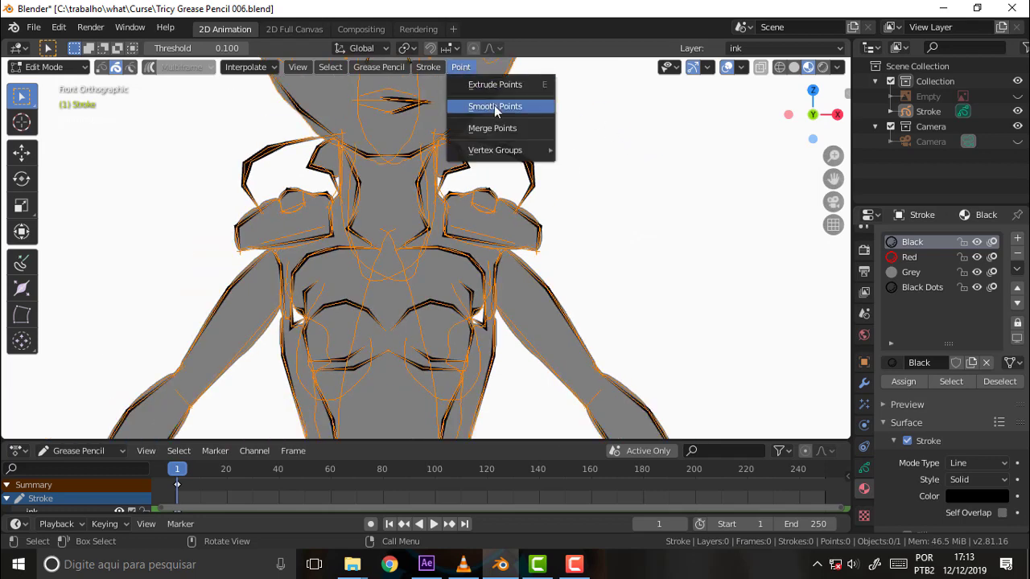
left_click(494, 105)
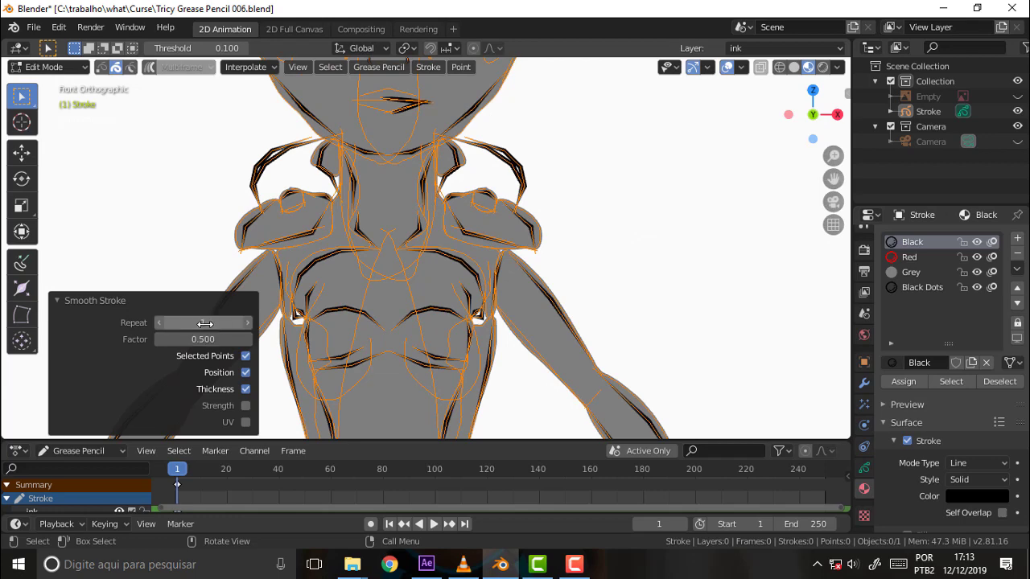
mouse_move(211, 342)
left_mouse_down()
mouse_move(274, 341)
mouse_move(197, 341)
left_mouse_up()
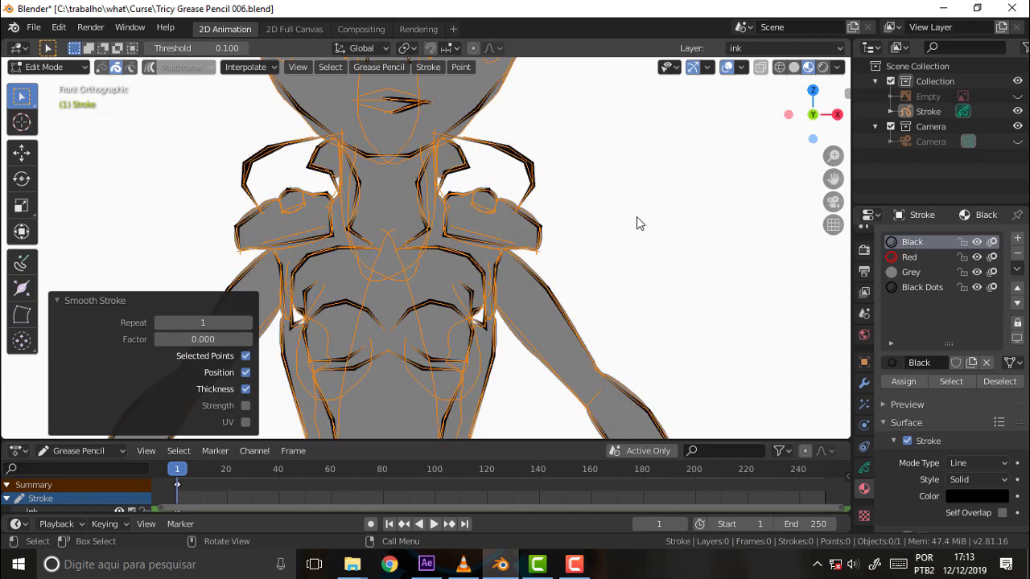
scroll(667, 211, "down", 2)
scroll(669, 209, "down", 1)
scroll(670, 210, "up", 3)
mouse_move(198, 339)
left_mouse_down()
mouse_move(241, 339)
mouse_move(197, 338)
left_mouse_up()
left_click(722, 178)
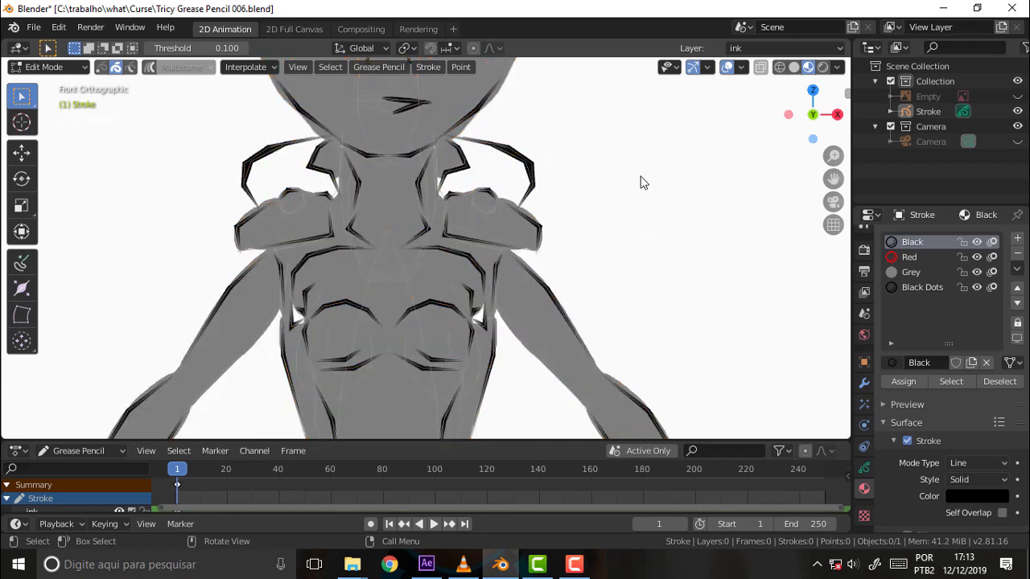
scroll(639, 180, "up", 3)
scroll(684, 194, "down", 2)
scroll(709, 207, "down", 2)
scroll(686, 194, "down", 2)
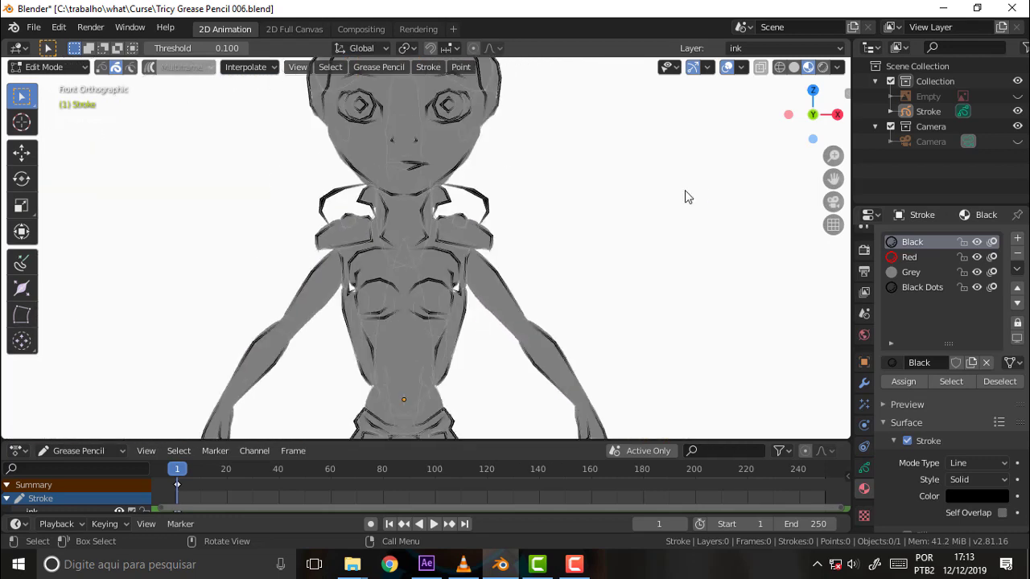
scroll(662, 171, "up", 2)
scroll(658, 164, "up", 2)
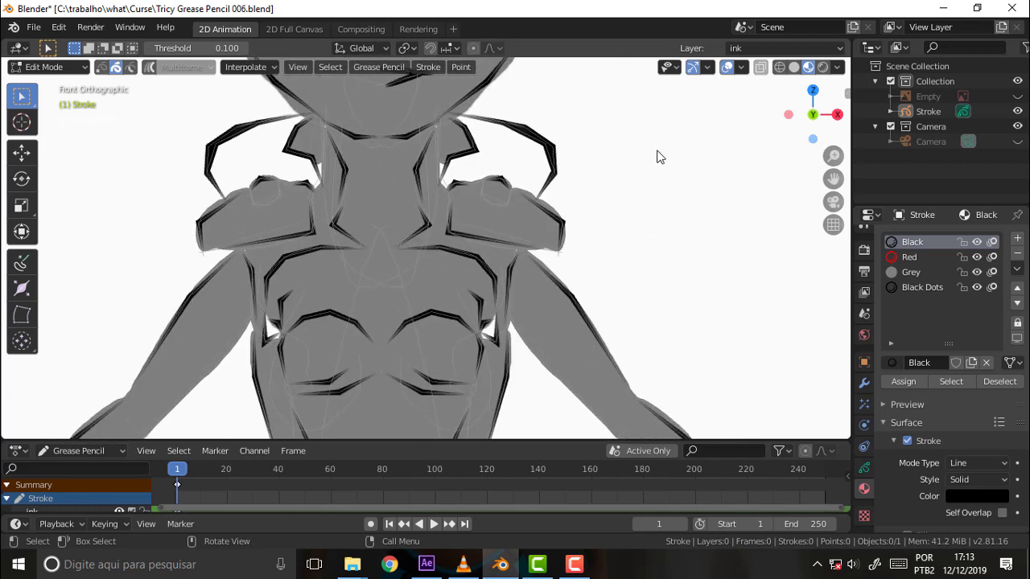
scroll(684, 193, "up", 2)
scroll(685, 193, "down", 2)
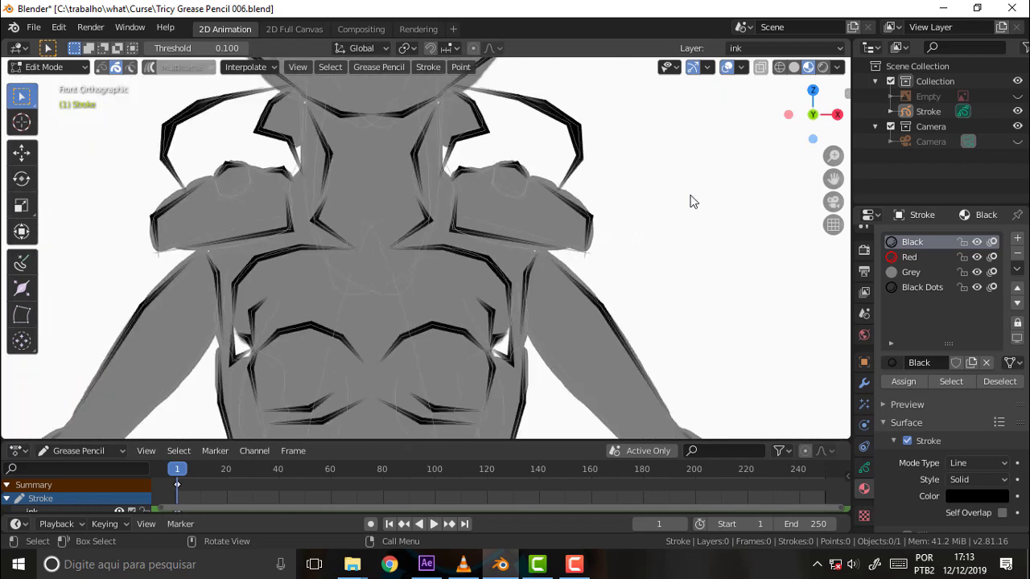
scroll(687, 193, "down", 3)
scroll(690, 199, "down", 2)
scroll(690, 199, "up", 4)
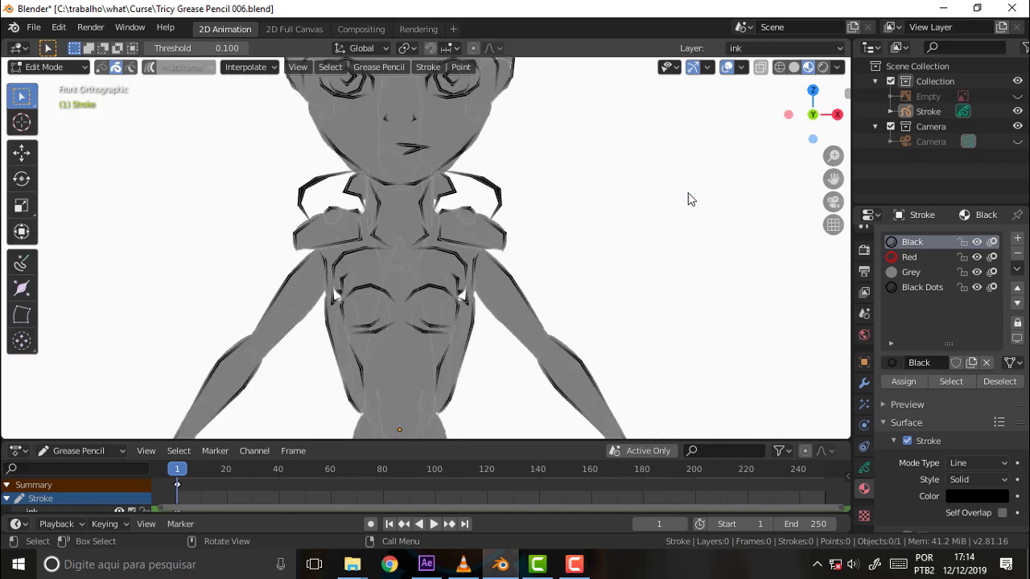
scroll(698, 200, "down", 5)
scroll(704, 202, "up", 3)
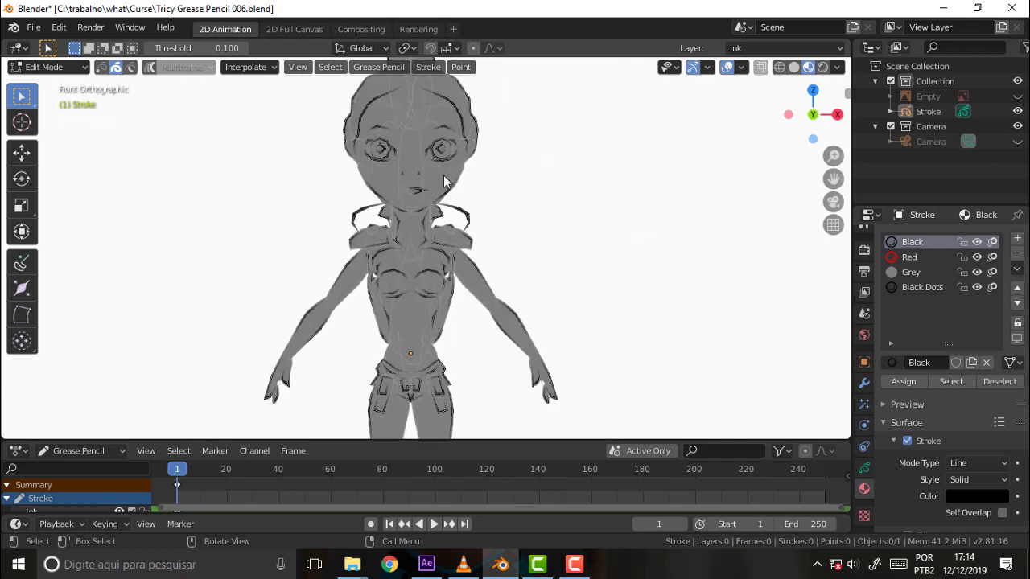
- Select the curved chest stroke and browse the Stroke, Simplify and Point menus
left_click(427, 67)
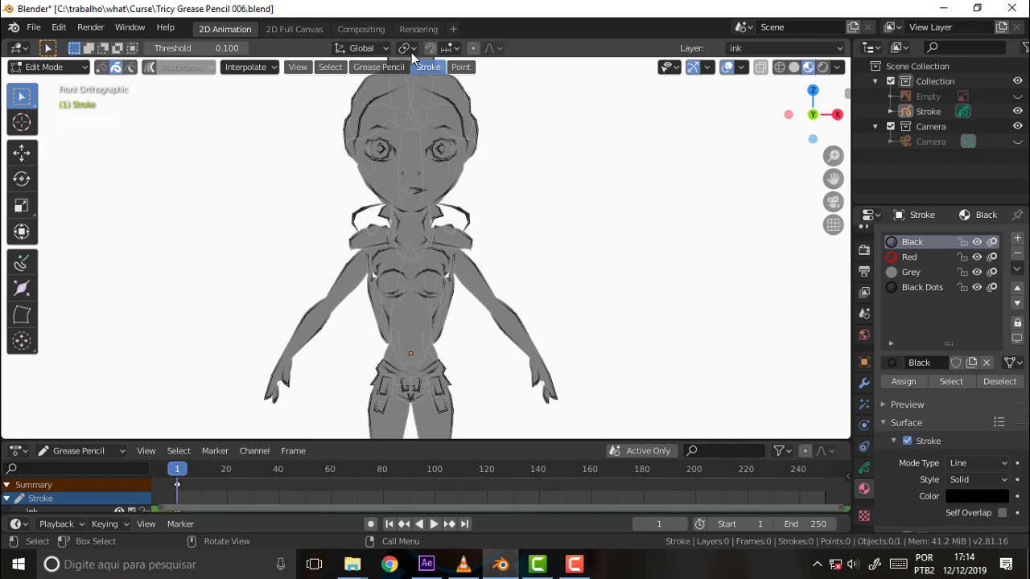
left_click(464, 71)
left_click(432, 274)
mouse_move(448, 100)
left_click(427, 68)
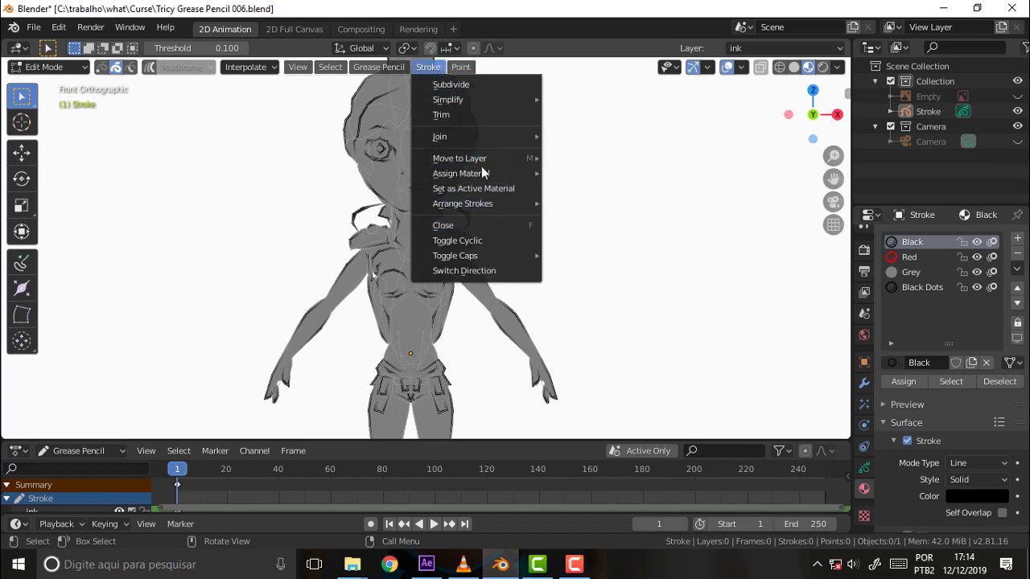
left_click(462, 68)
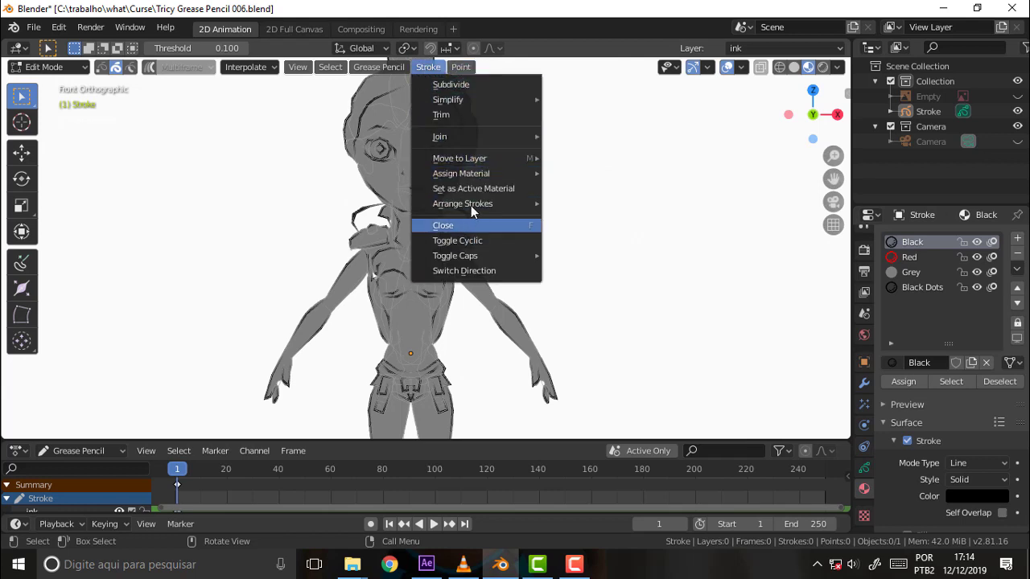
- Look through the Select, Interpolate, Stroke and Point menus, leaving Point open
left_click(332, 68)
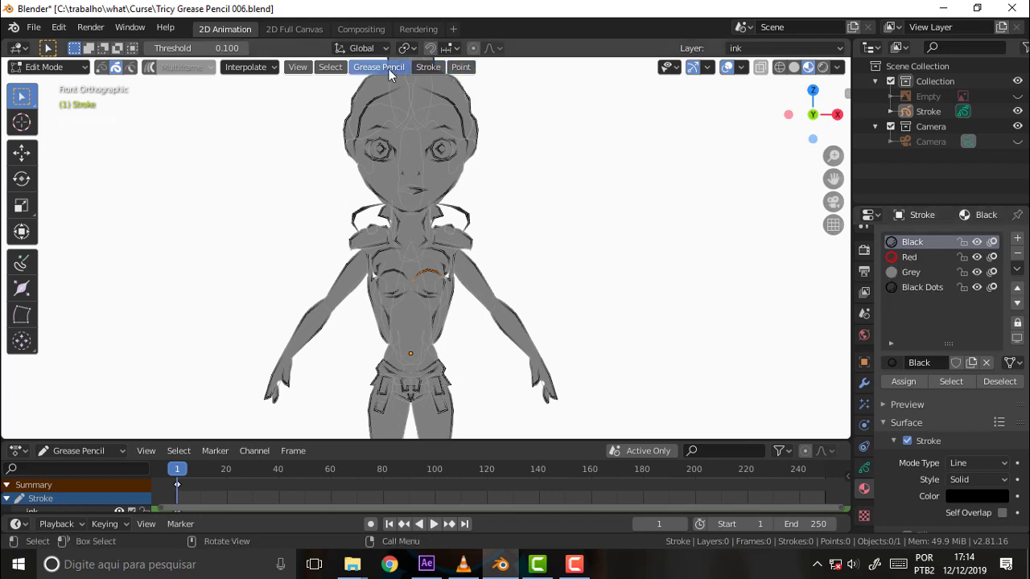
left_click(274, 69)
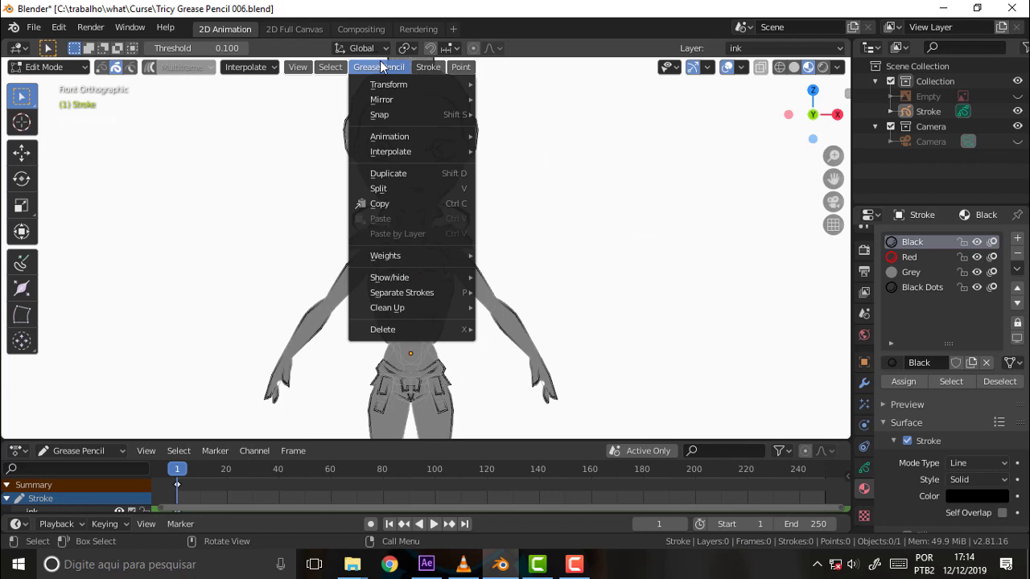
left_click(434, 71)
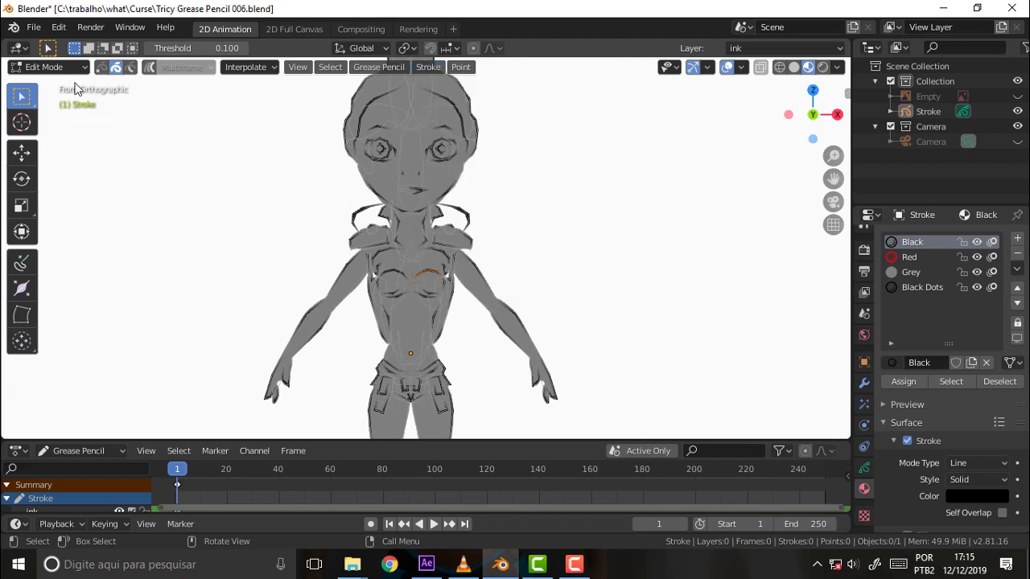
left_click(458, 66)
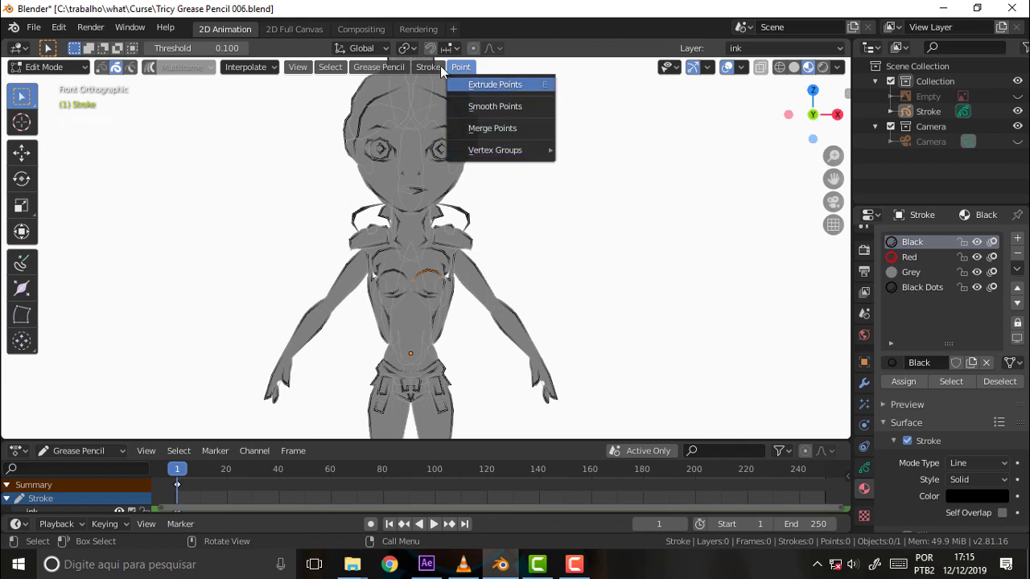
- Duplicate the chest stroke and place the copy lower on the torso
left_click(385, 68)
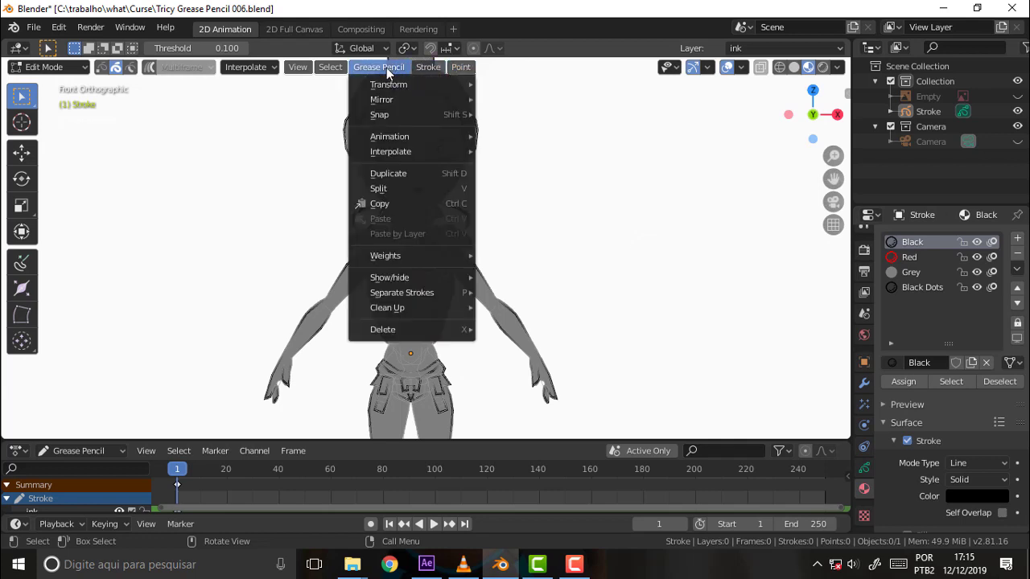
left_click(410, 174)
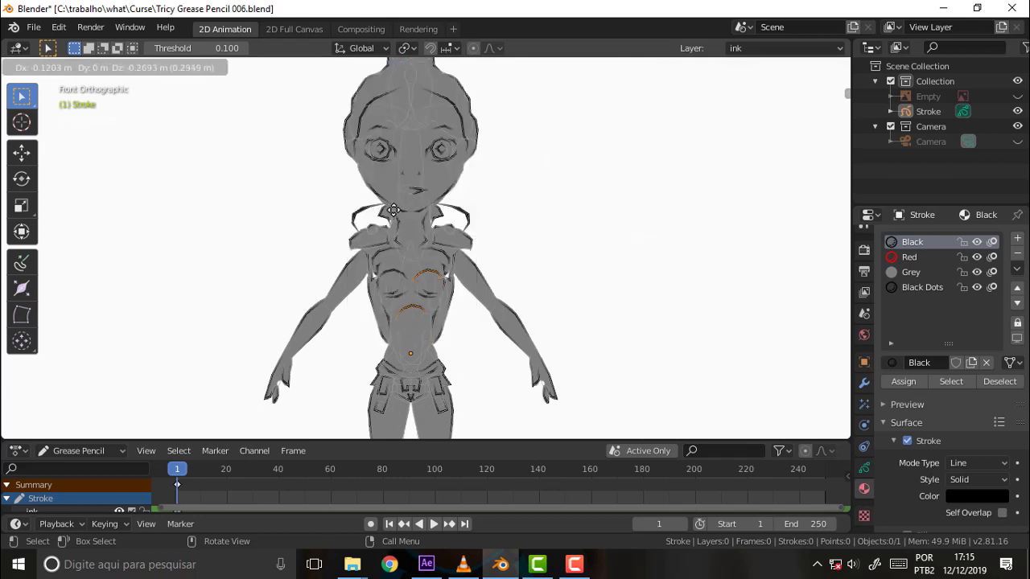
left_click(392, 210)
scroll(562, 191, "up", 5)
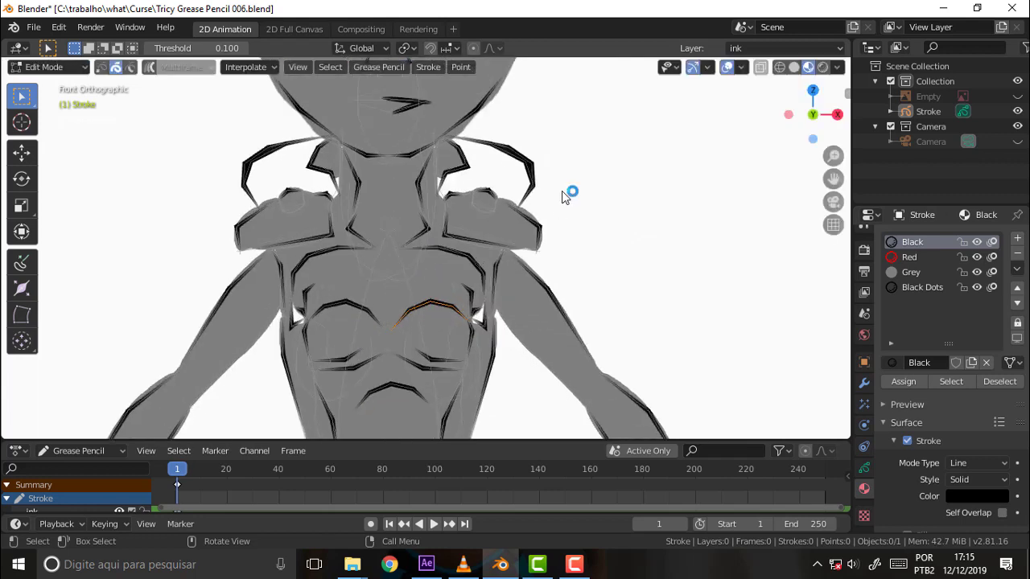
scroll(562, 191, "down", 1)
scroll(564, 195, "down", 1)
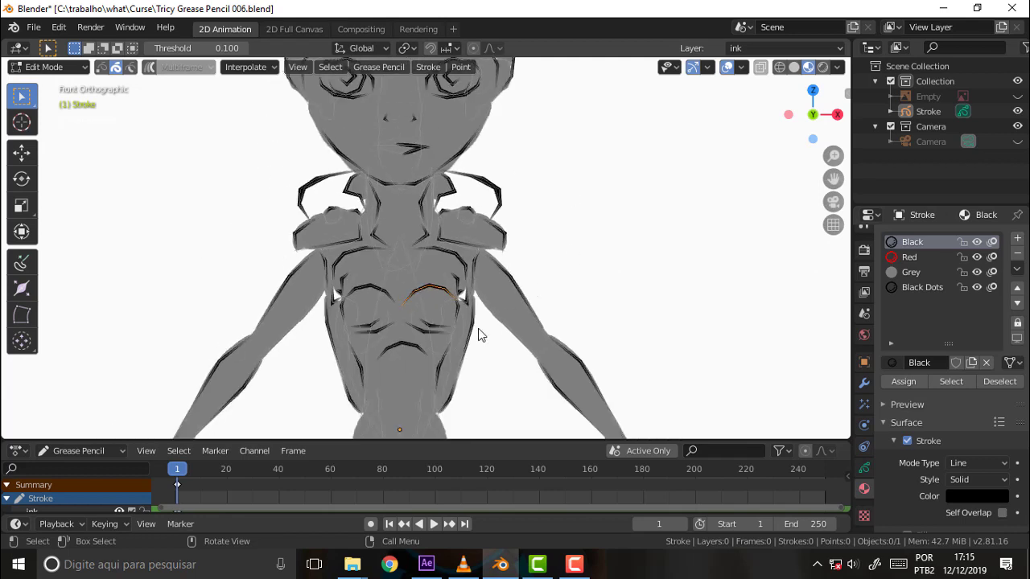
- Delete the duplicated lower-torso stroke
left_click(437, 346, "shift")
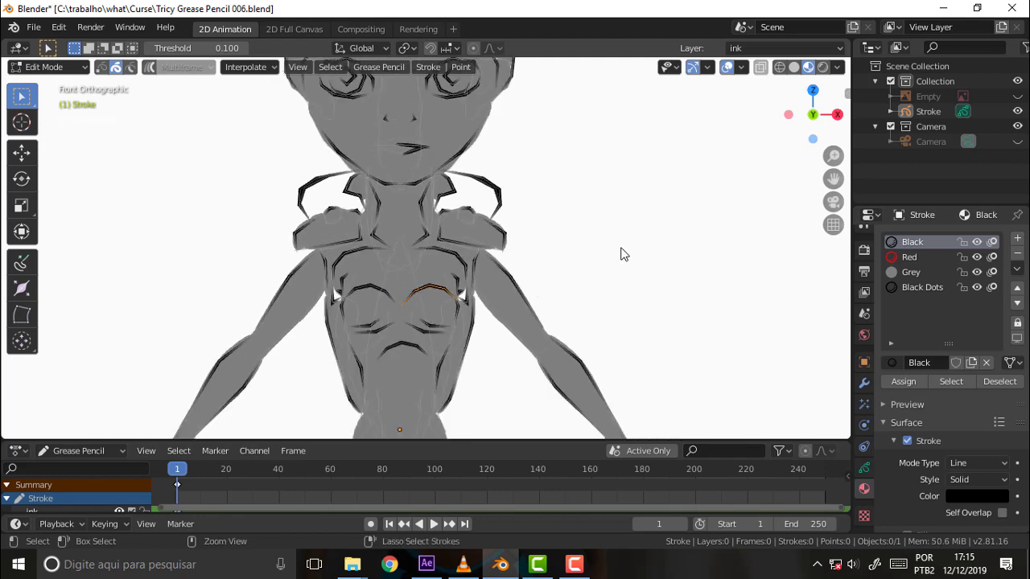
key("x")
left_click(623, 254)
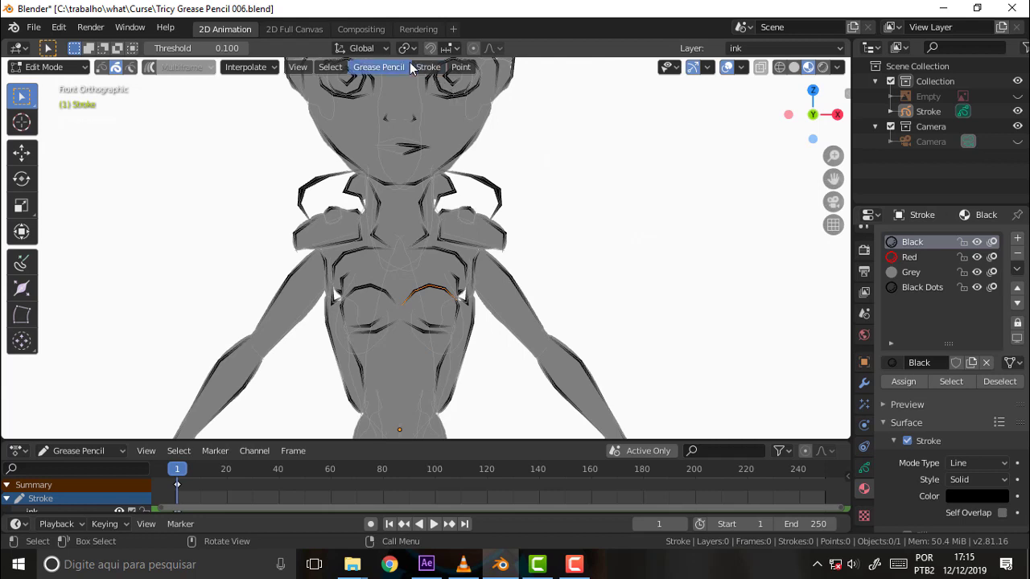
- Browse the Point, Stroke and Grease Pencil menus to reach the Clean Up operations
left_click(462, 68)
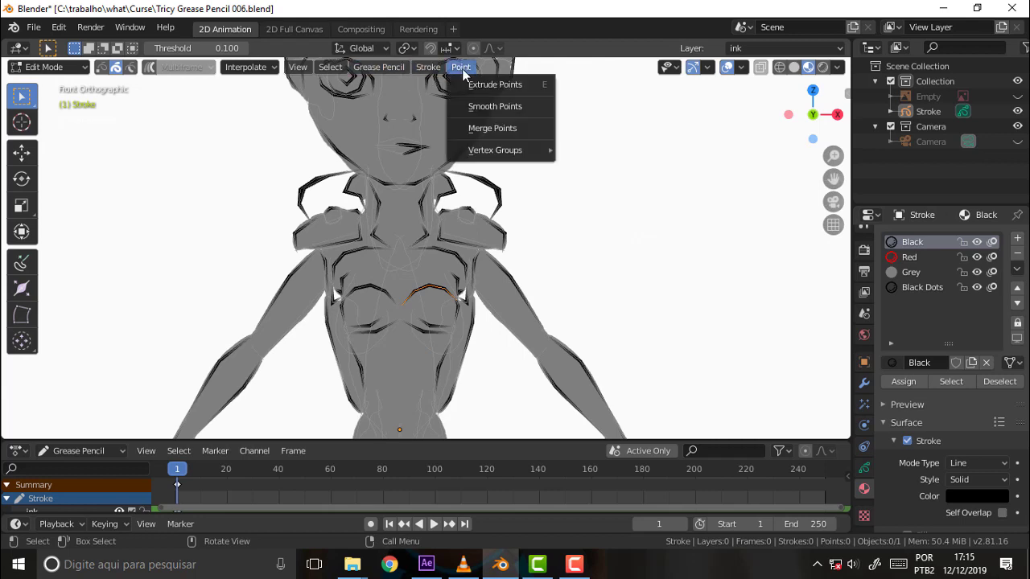
left_click(428, 69)
left_click(390, 69)
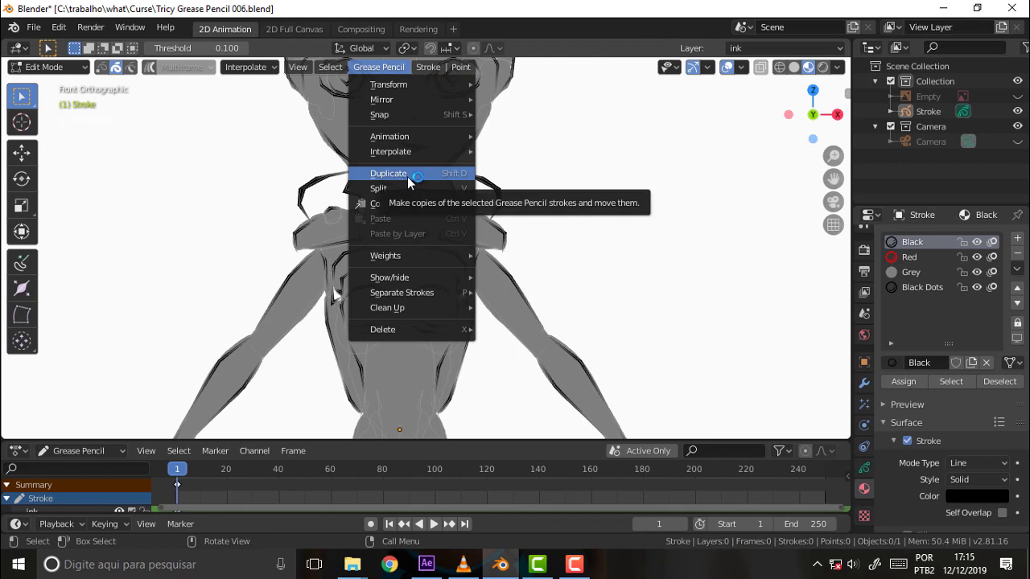
mouse_move(385, 256)
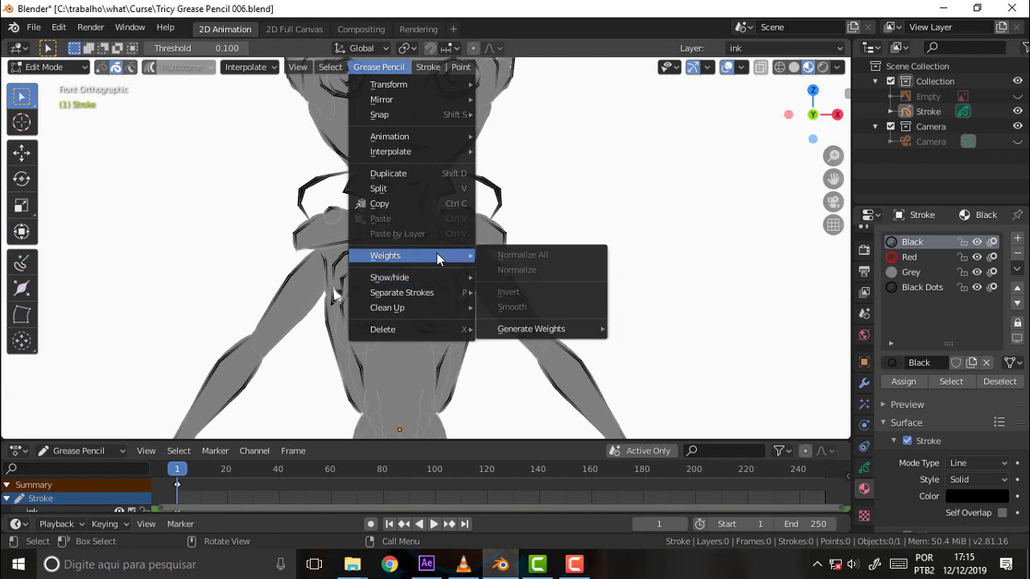
scroll(588, 211, "down", 4)
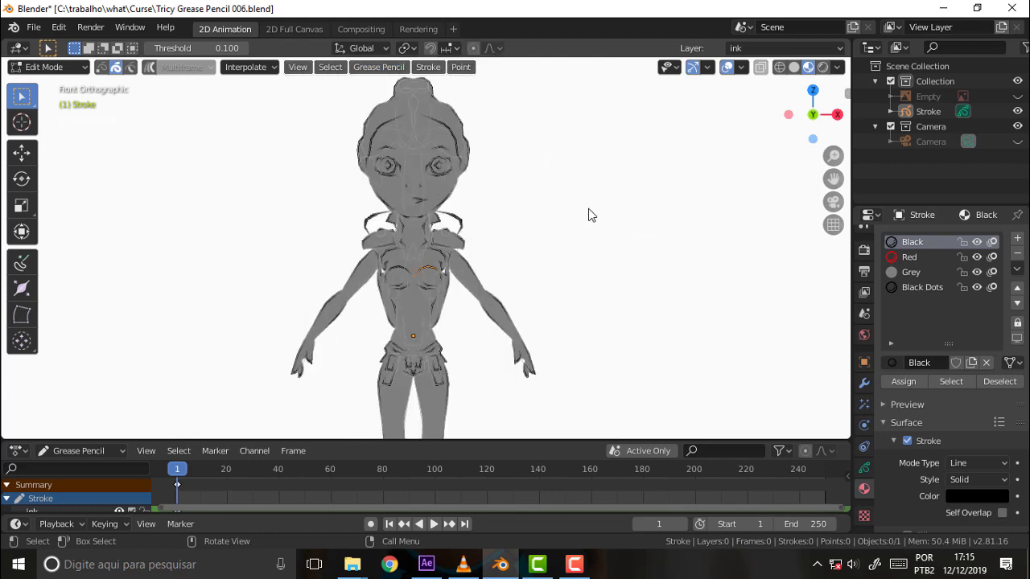
scroll(589, 208, "up", 4)
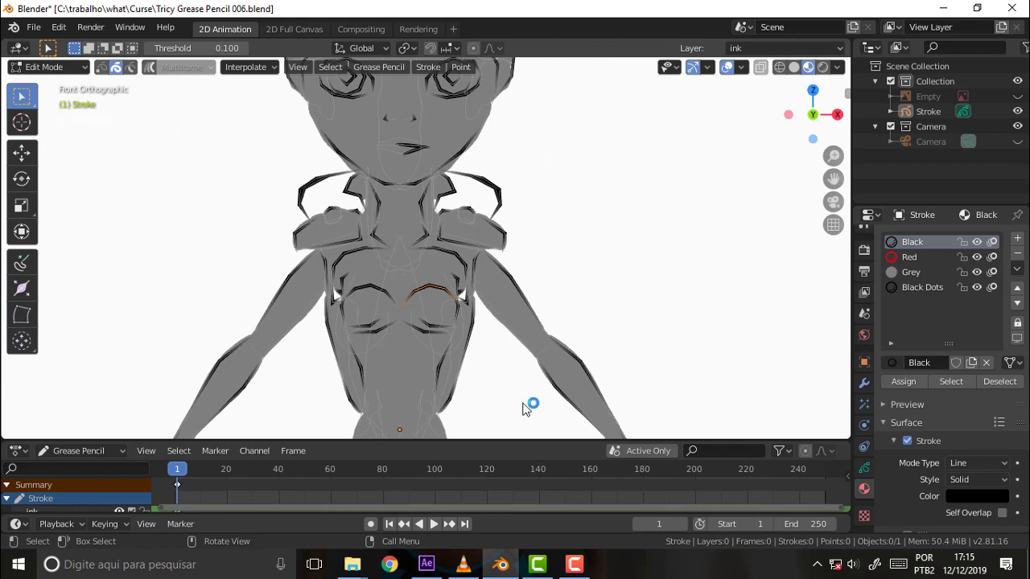
left_click(461, 68)
mouse_move(428, 67)
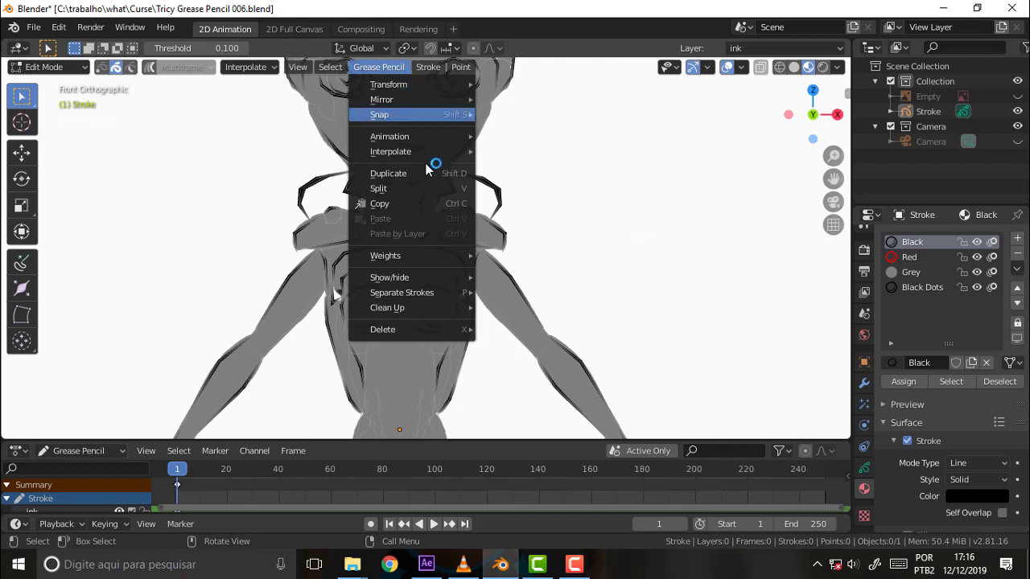
mouse_move(387, 309)
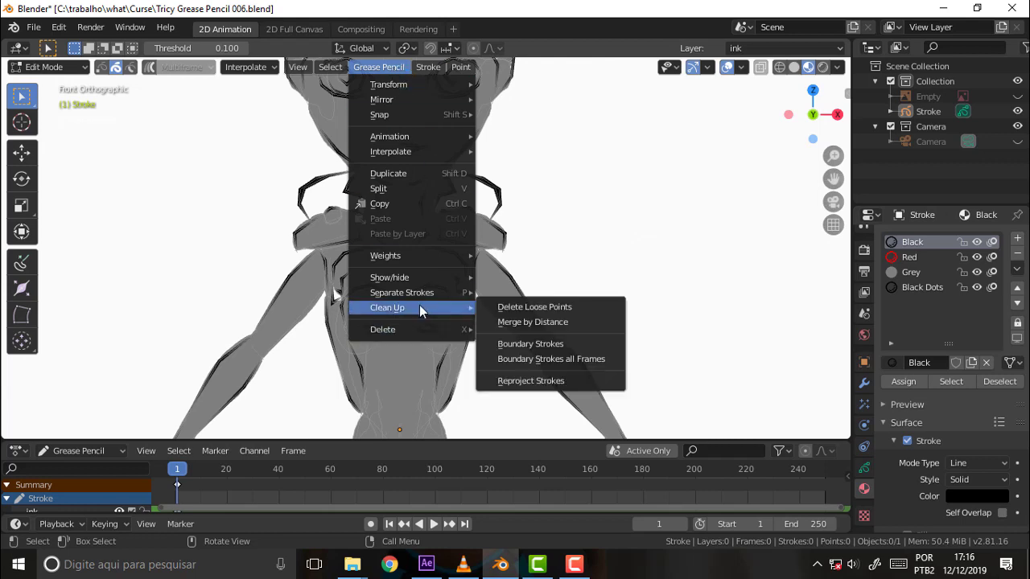
- Apply Delete Loose Points with Limit 1, then deselect the strokes
left_click(545, 304)
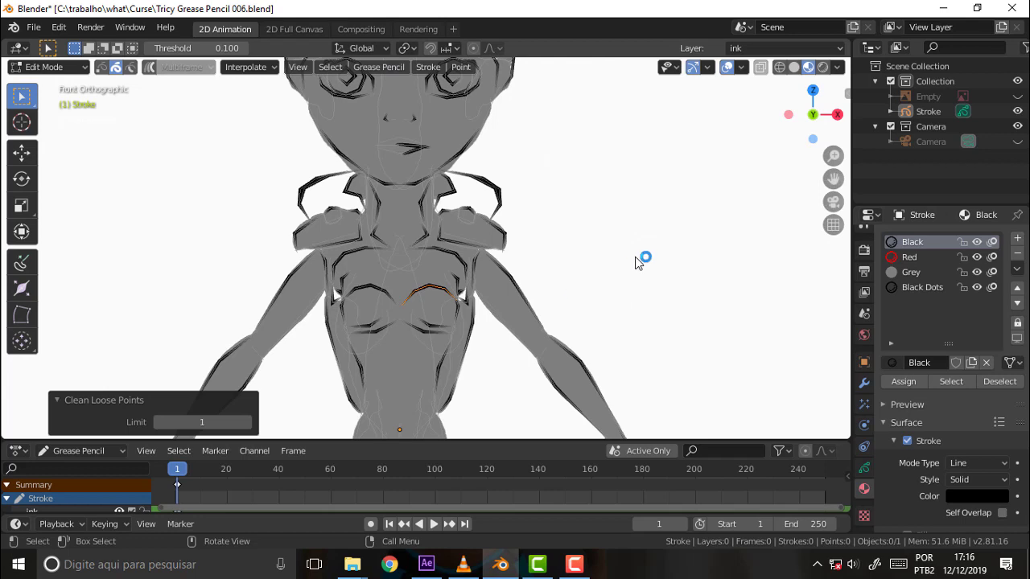
left_click(649, 211)
scroll(685, 198, "down", 1)
scroll(684, 198, "down", 5)
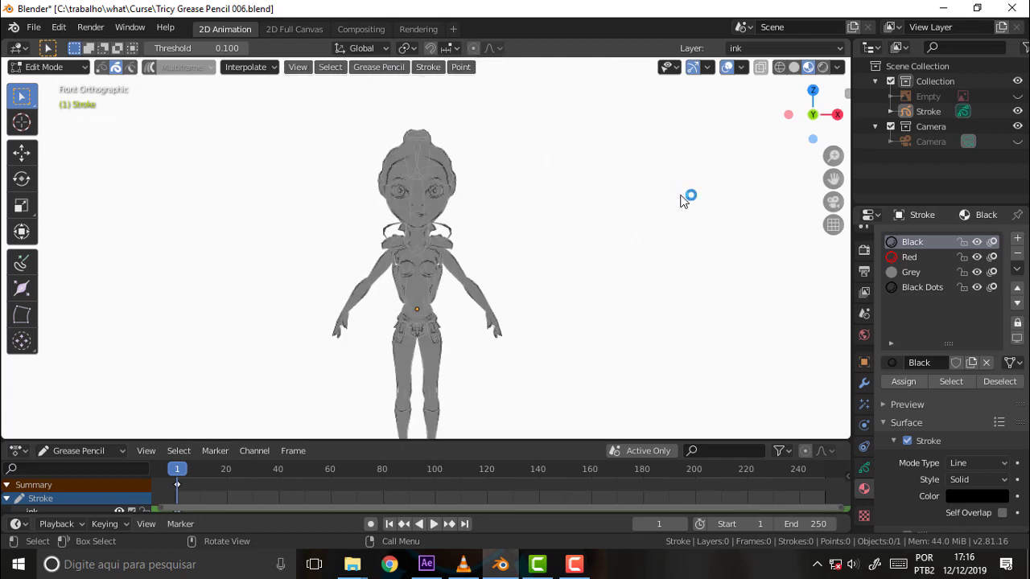
scroll(681, 201, "up", 6)
scroll(683, 200, "down", 2)
scroll(684, 201, "down", 3)
scroll(683, 200, "up", 3)
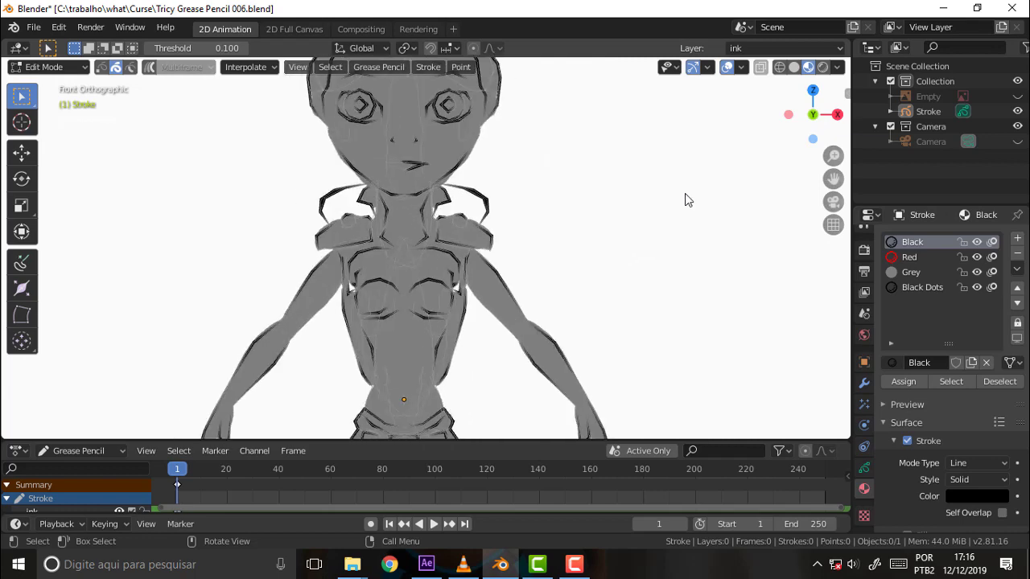
scroll(683, 201, "up", 2)
scroll(635, 227, "down", 4)
scroll(635, 227, "up", 6)
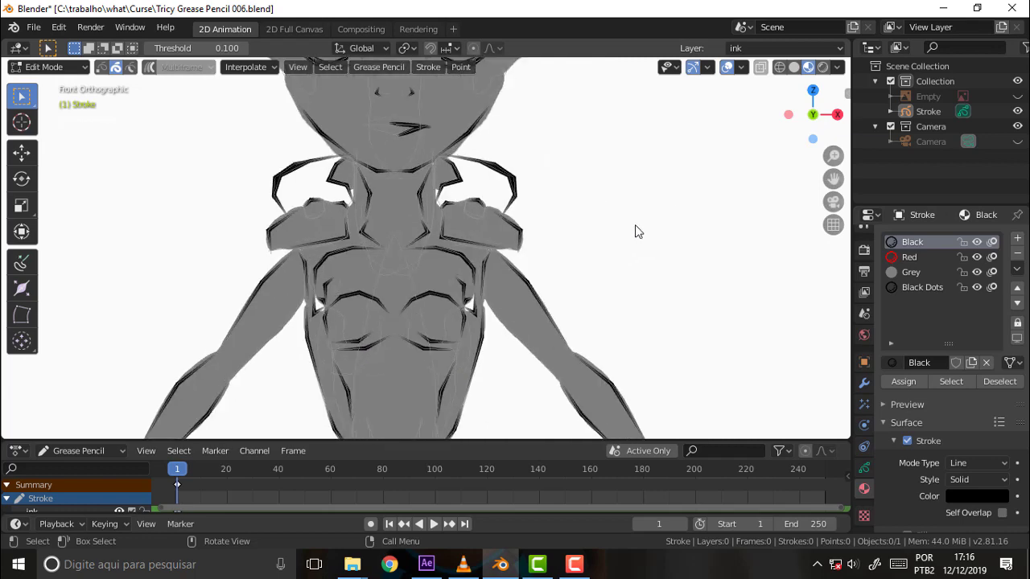
scroll(635, 231, "down", 3)
scroll(648, 230, "down", 1)
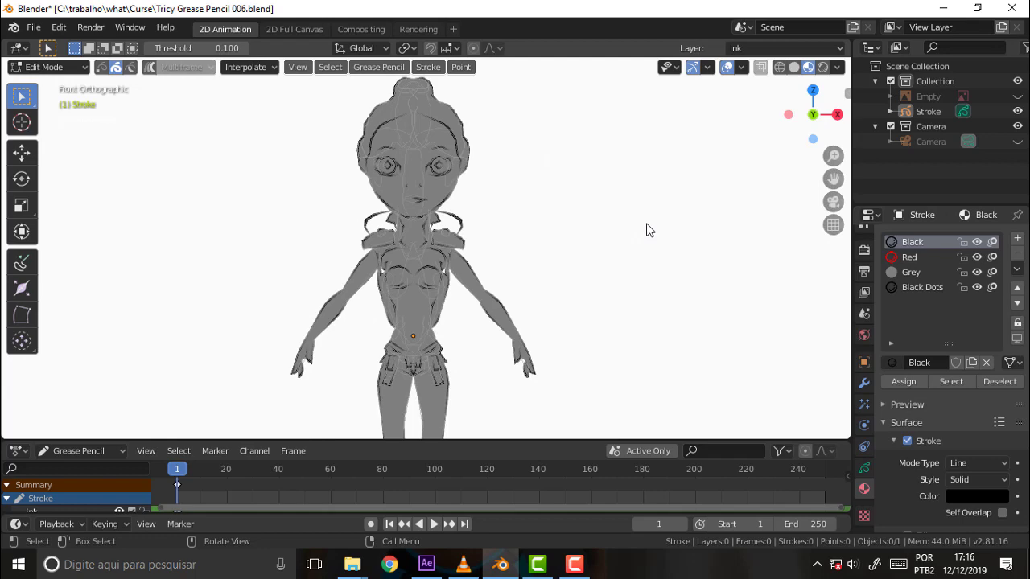
scroll(648, 230, "up", 3)
scroll(708, 232, "up", 1)
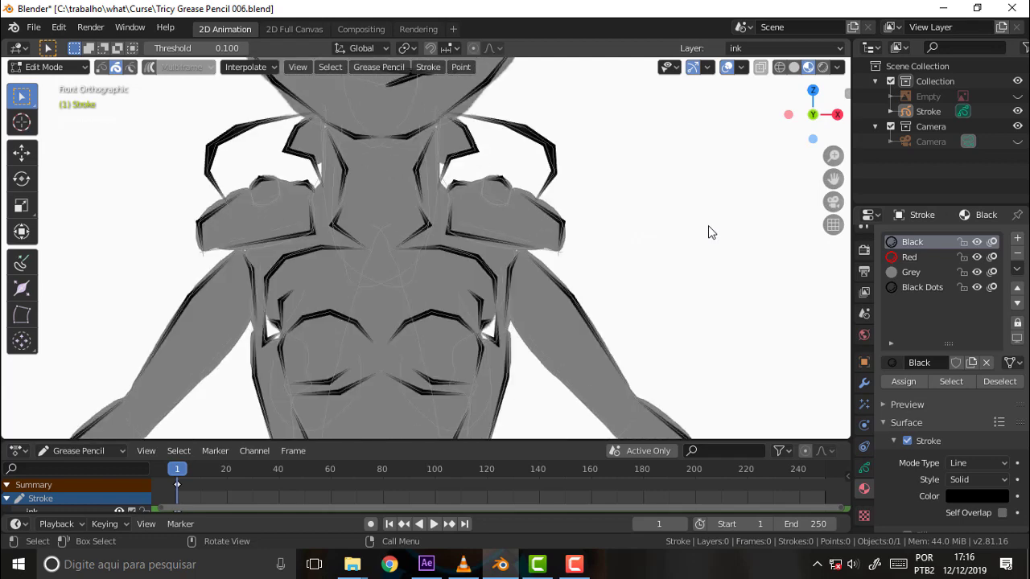
scroll(667, 197, "down", 3)
scroll(667, 197, "down", 1)
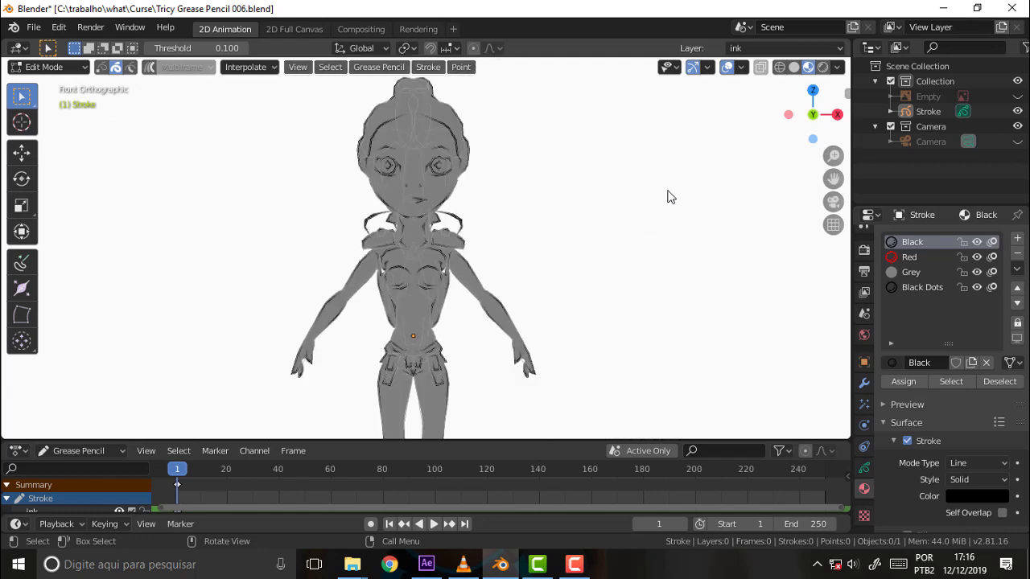
scroll(667, 197, "up", 2)
scroll(667, 198, "up", 2)
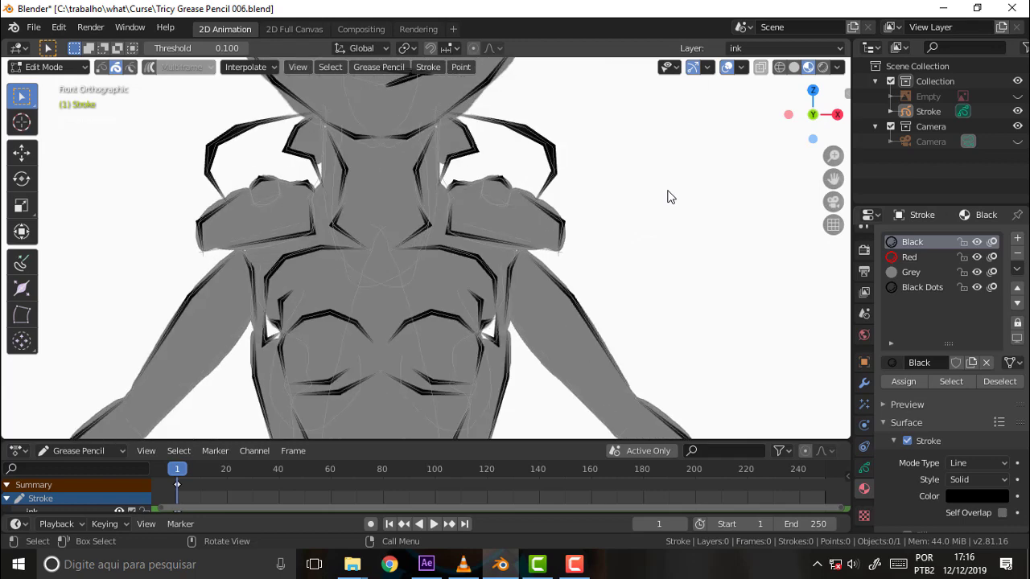
scroll(668, 198, "down", 3)
scroll(667, 197, "down", 1)
scroll(667, 197, "up", 1)
scroll(667, 197, "up", 3)
scroll(667, 197, "up", 1)
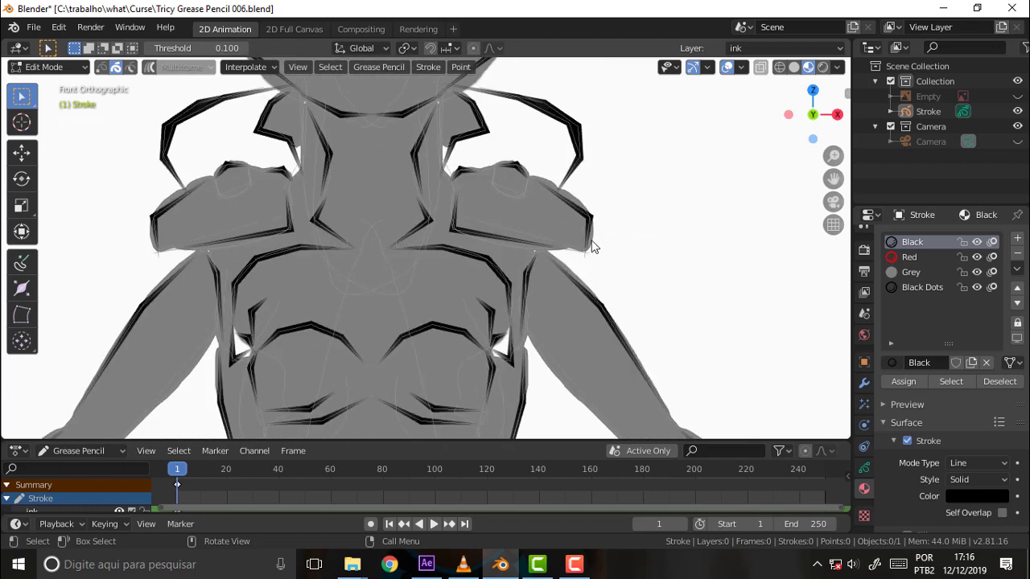
scroll(661, 229, "down", 1)
scroll(669, 227, "down", 1)
scroll(671, 228, "up", 2)
scroll(666, 218, "down", 2)
scroll(679, 221, "down", 2)
scroll(684, 220, "down", 2)
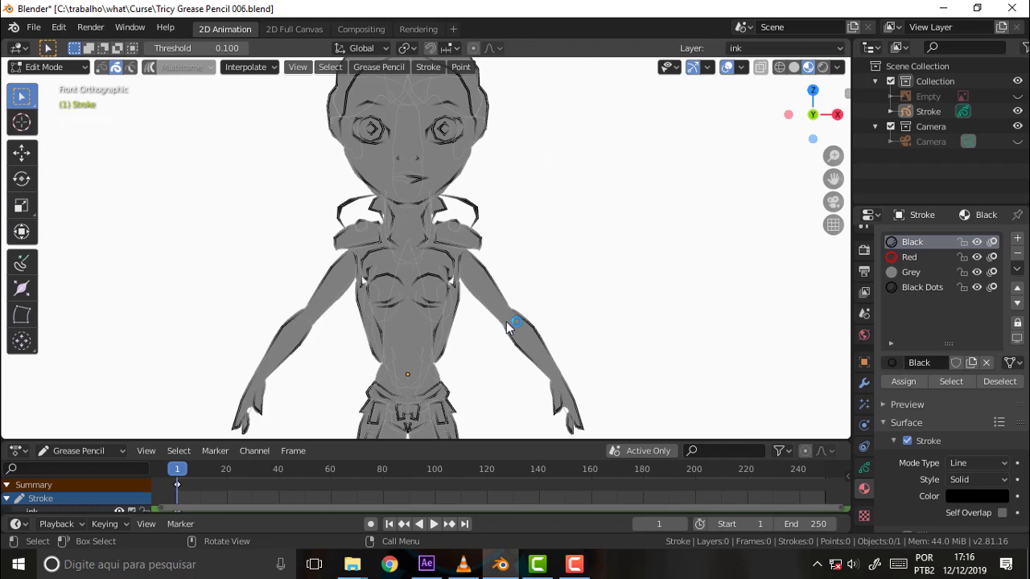
scroll(410, 370, "up", 2)
scroll(410, 370, "up", 3)
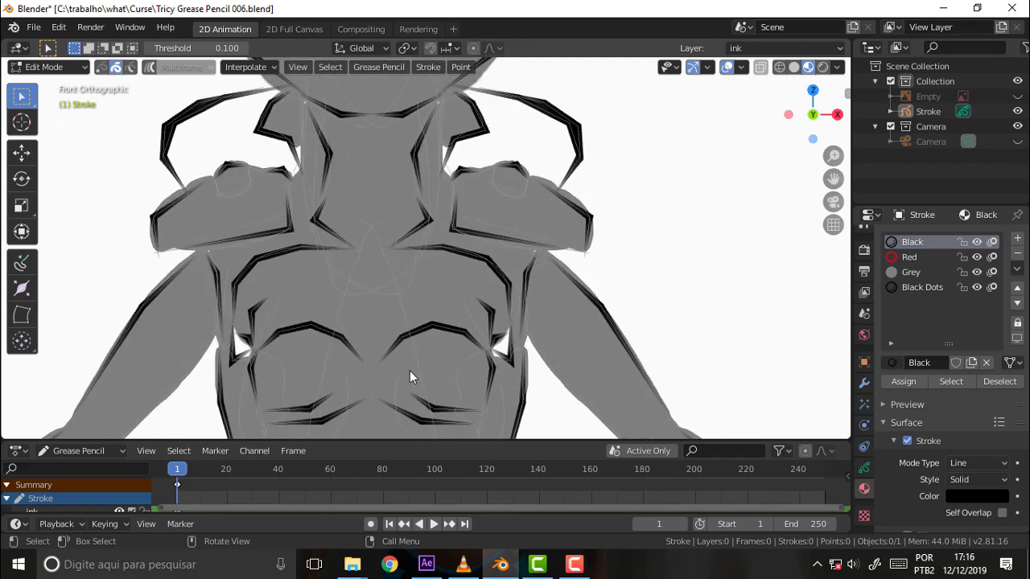
left_click_drag(834, 179, 834, 0)
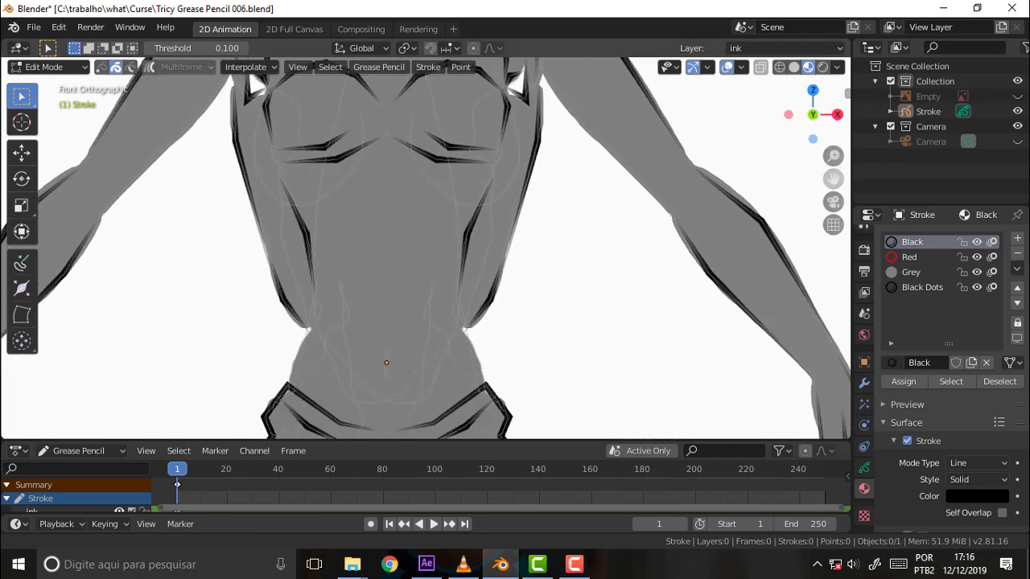
mouse_move(834, 179)
left_mouse_down()
mouse_move(837, 165)
mouse_move(833, 251)
left_mouse_up()
scroll(662, 247, "down", 1)
scroll(702, 244, "down", 4)
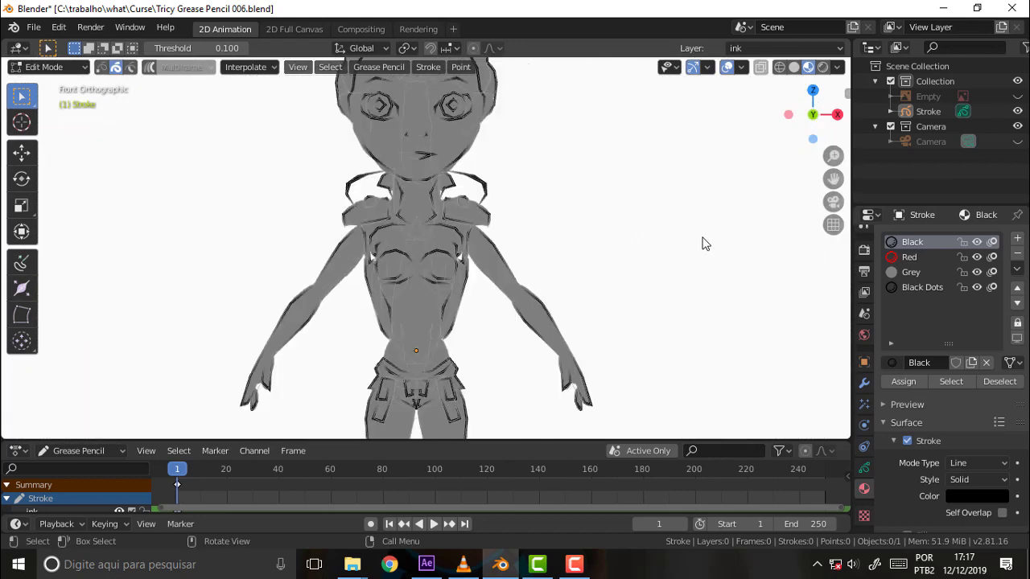
scroll(705, 243, "up", 4)
scroll(705, 243, "down", 4)
- Move a torso stroke down-right, away from the body
mouse_move(491, 202)
middle_mouse_down()
mouse_move(564, 264)
mouse_move(587, 311)
mouse_move(587, 302)
middle_mouse_up()
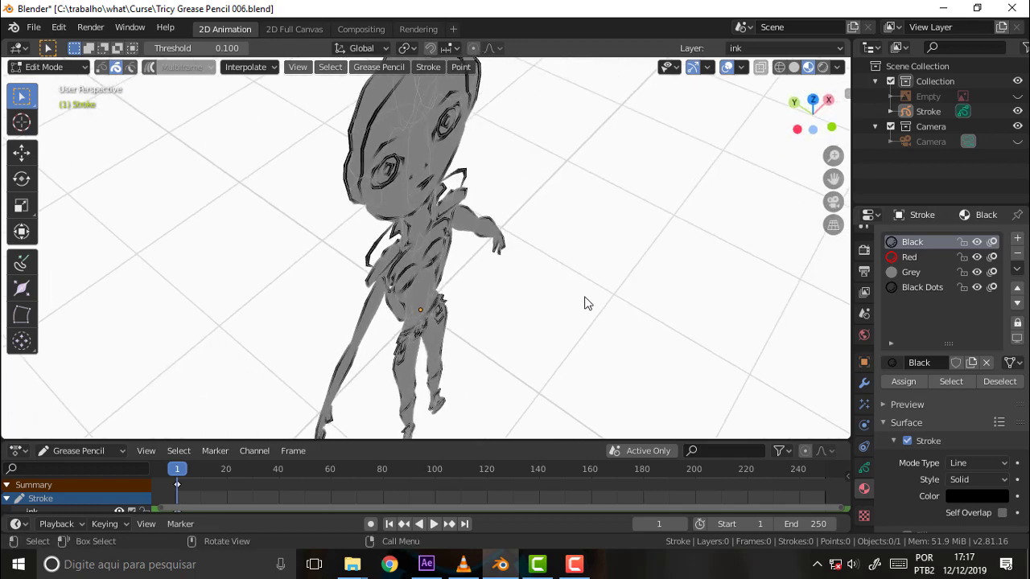
left_click(437, 252)
key("g")
left_click(537, 320)
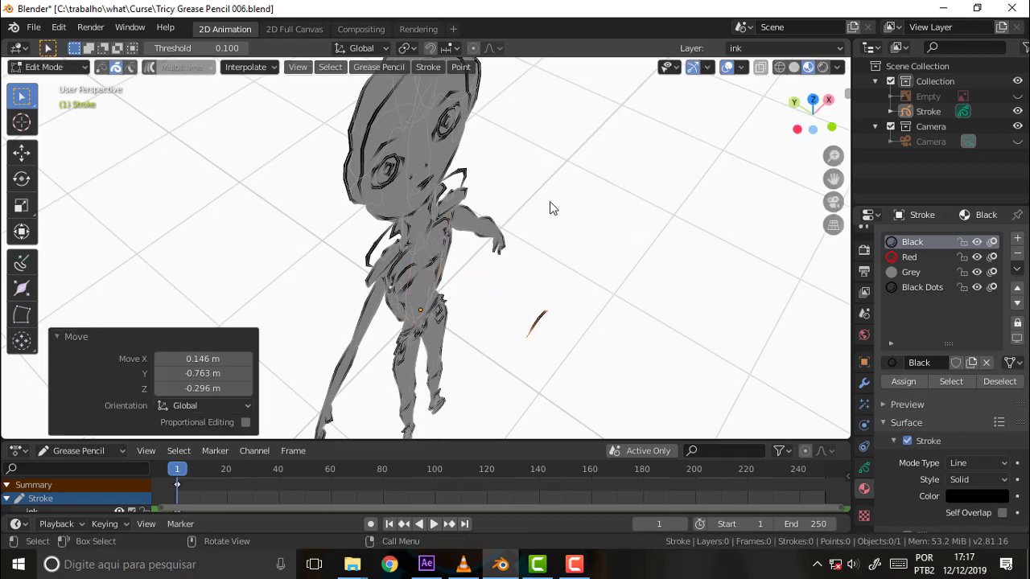
mouse_move(549, 209)
middle_mouse_down()
mouse_move(449, 88)
mouse_move(540, 121)
middle_mouse_up()
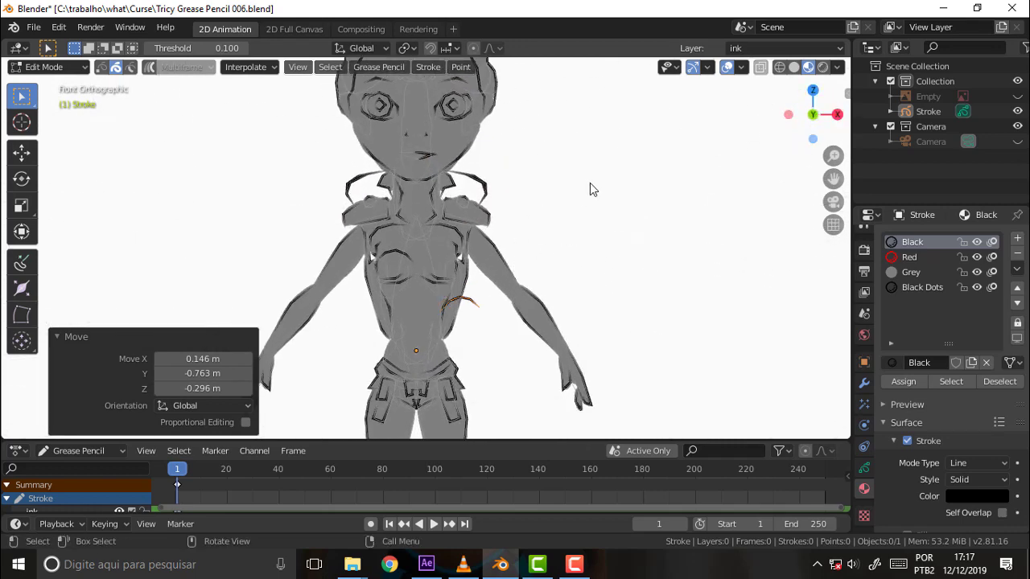
- Move the small chest stroke -0.401 m along the Y axis
middle_click_drag(590, 189, 669, 180)
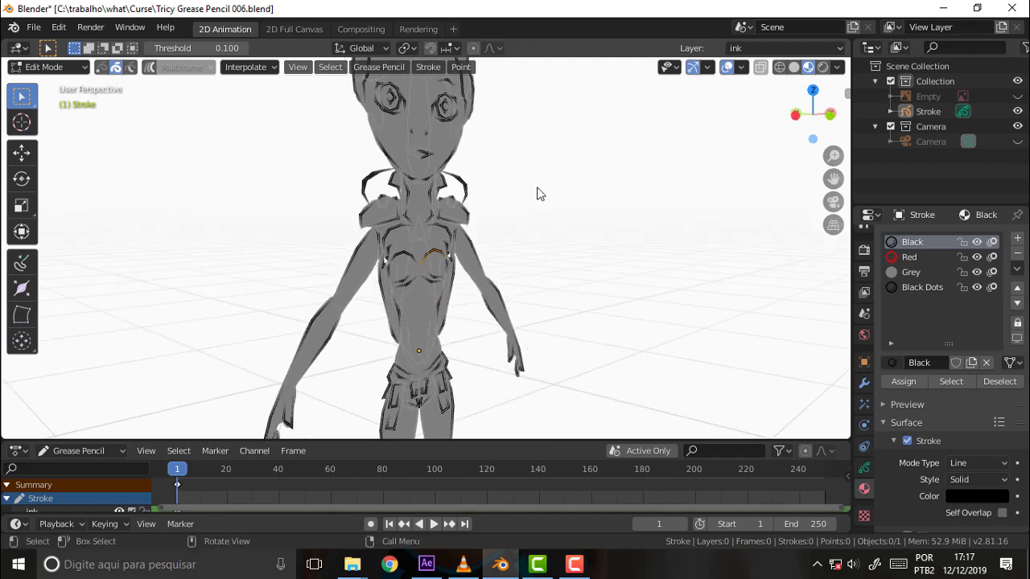
key("g")
key("y")
left_click(598, 193)
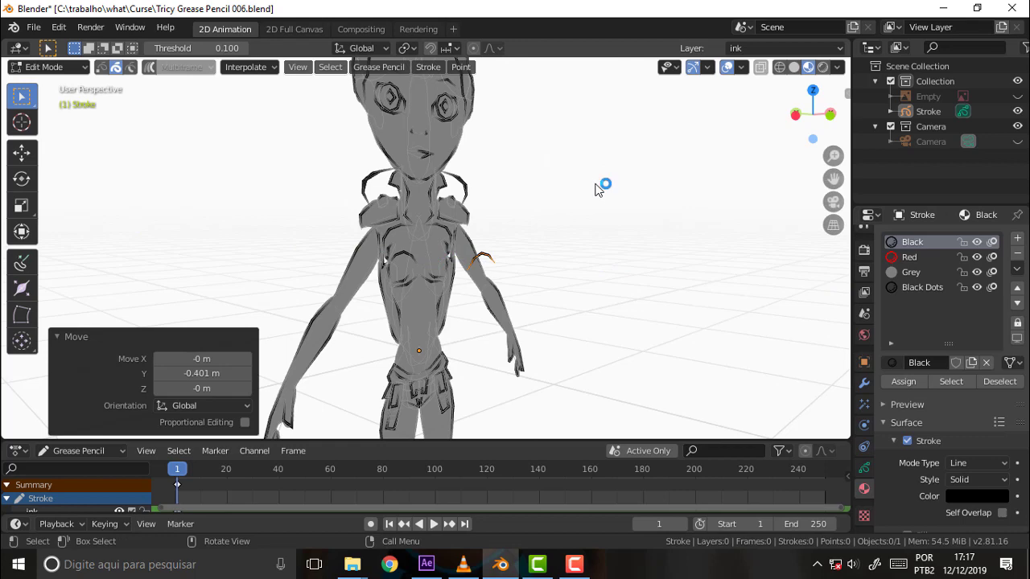
- Return to front view and select all of the ink strokes
key("KP_1")
scroll(583, 186, "up", 3)
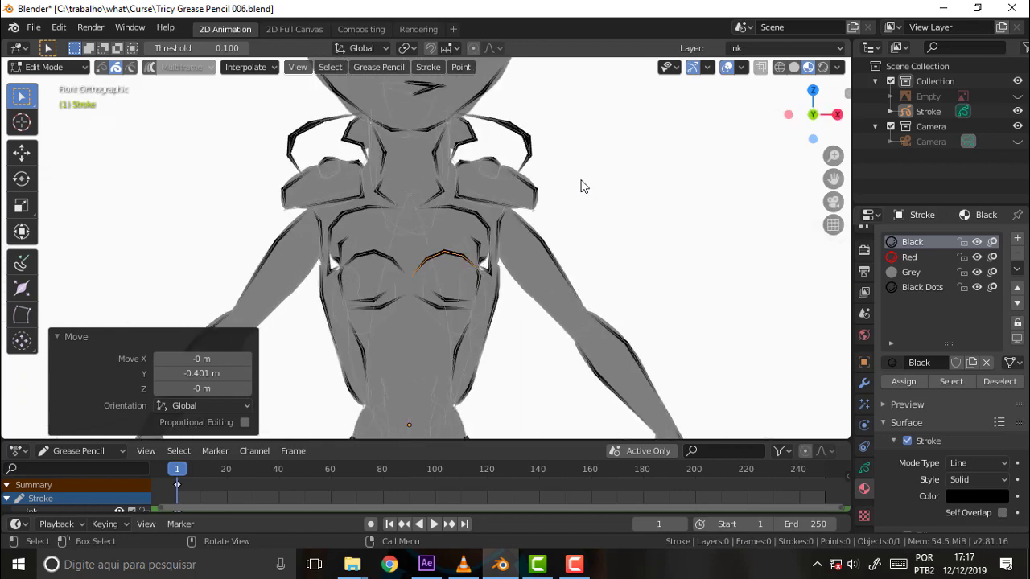
scroll(583, 185, "down", 4)
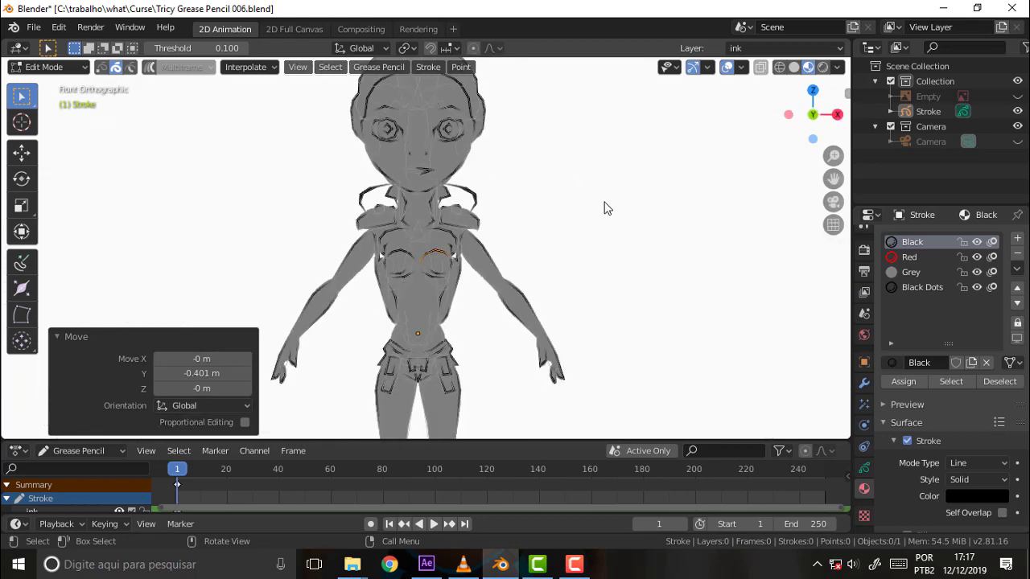
mouse_move(605, 207)
middle_mouse_down()
mouse_move(329, 214)
mouse_move(711, 218)
mouse_move(635, 209)
middle_mouse_up()
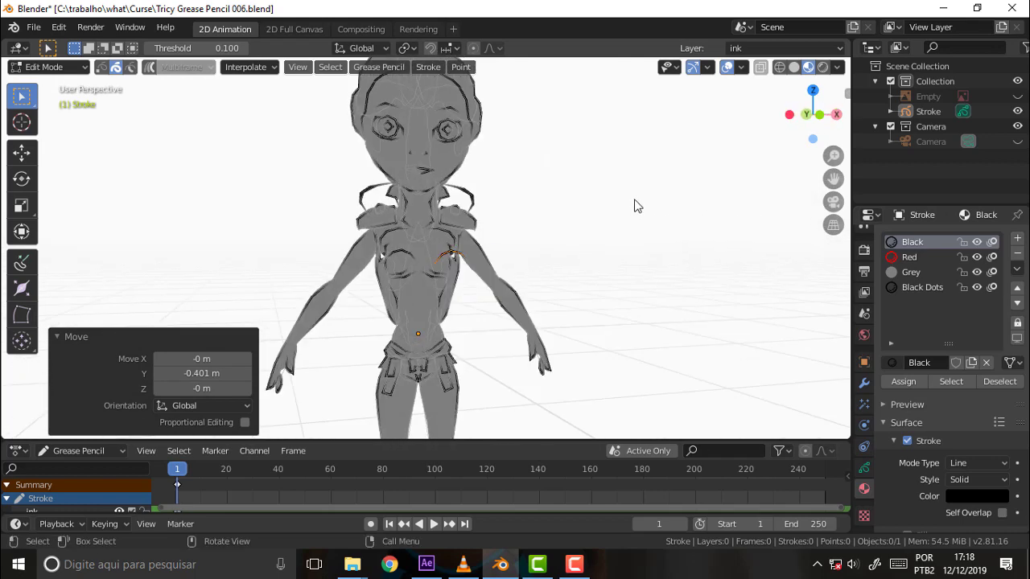
key("a")
mouse_move(629, 206)
middle_mouse_down()
mouse_move(572, 200)
mouse_move(604, 202)
middle_mouse_up()
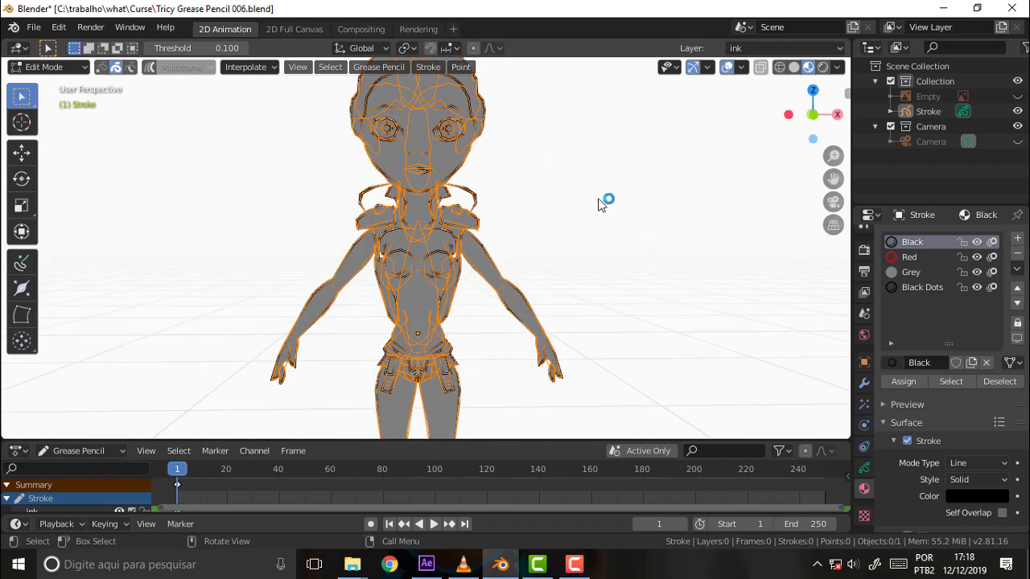
left_click(368, 68)
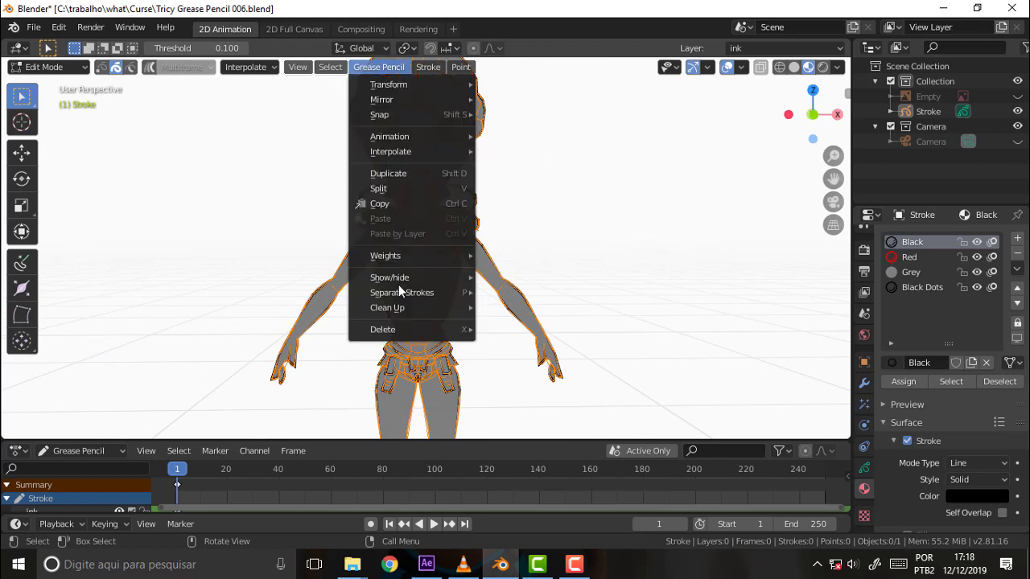
mouse_move(387, 308)
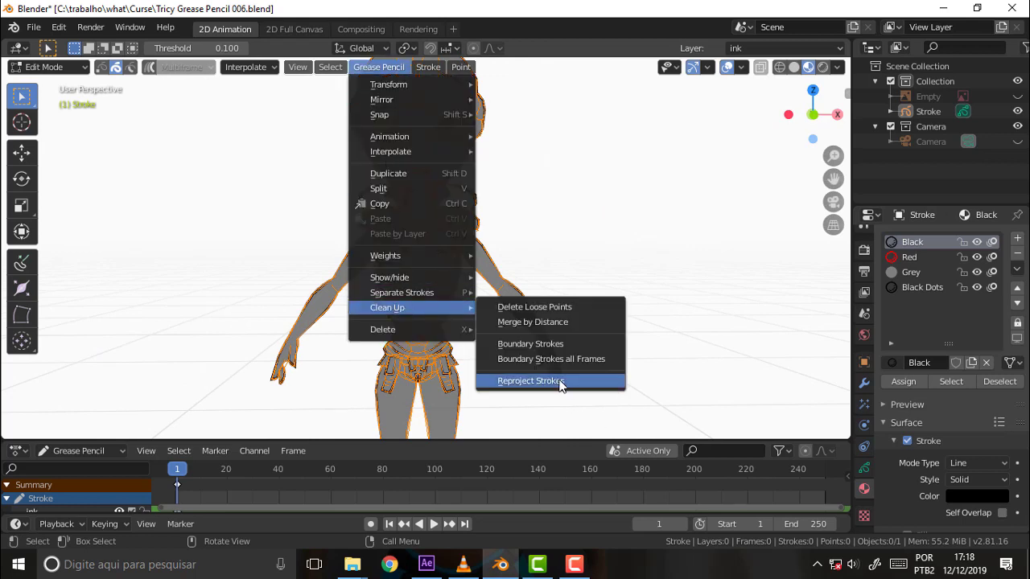
left_click(561, 383)
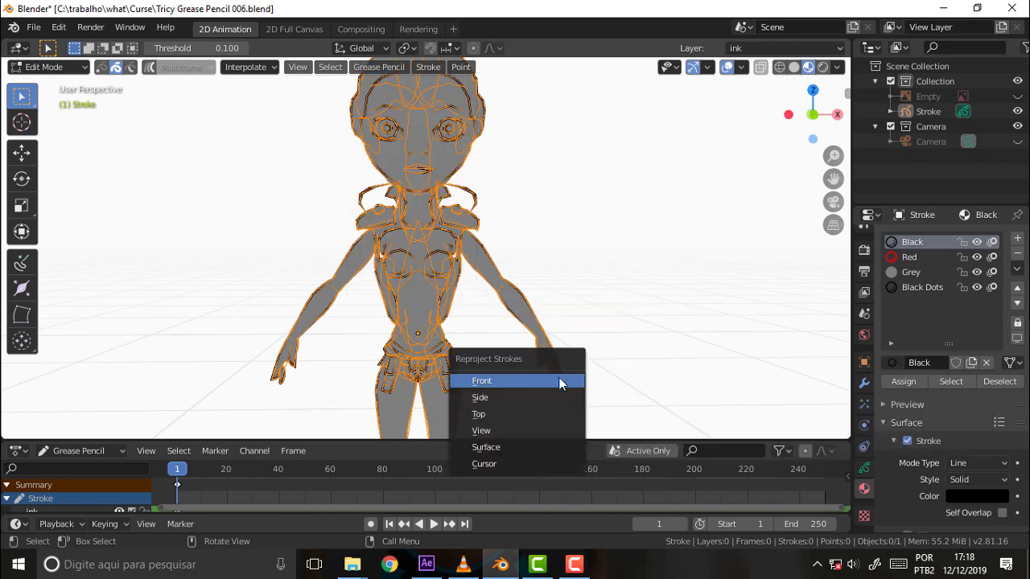
left_click(597, 214)
mouse_move(576, 154)
middle_mouse_down()
mouse_move(568, 182)
mouse_move(582, 177)
mouse_move(684, 214)
mouse_move(619, 204)
middle_mouse_up()
key("a")
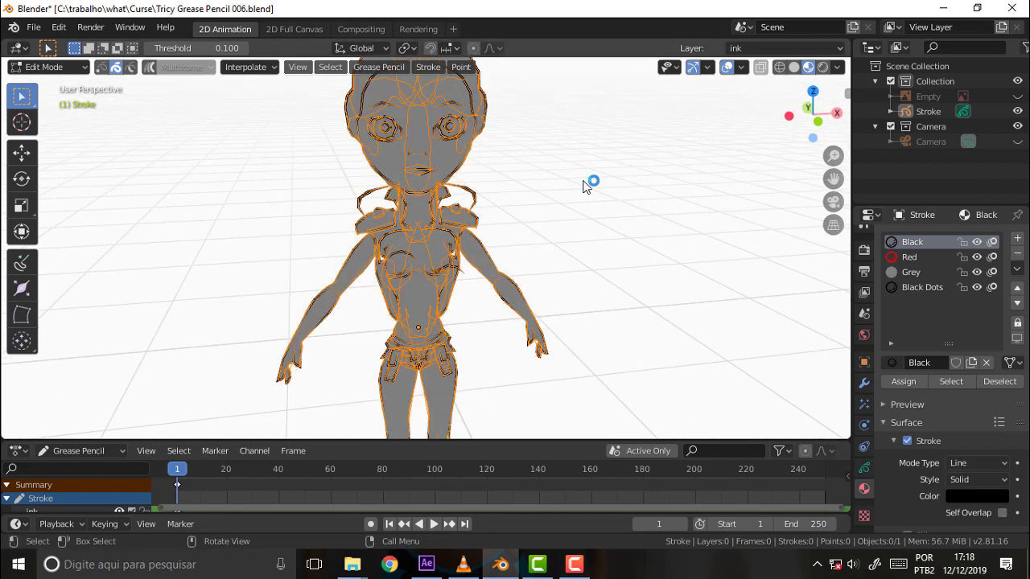
mouse_move(585, 185)
middle_mouse_down()
mouse_move(508, 179)
mouse_move(556, 173)
mouse_move(547, 168)
middle_mouse_up()
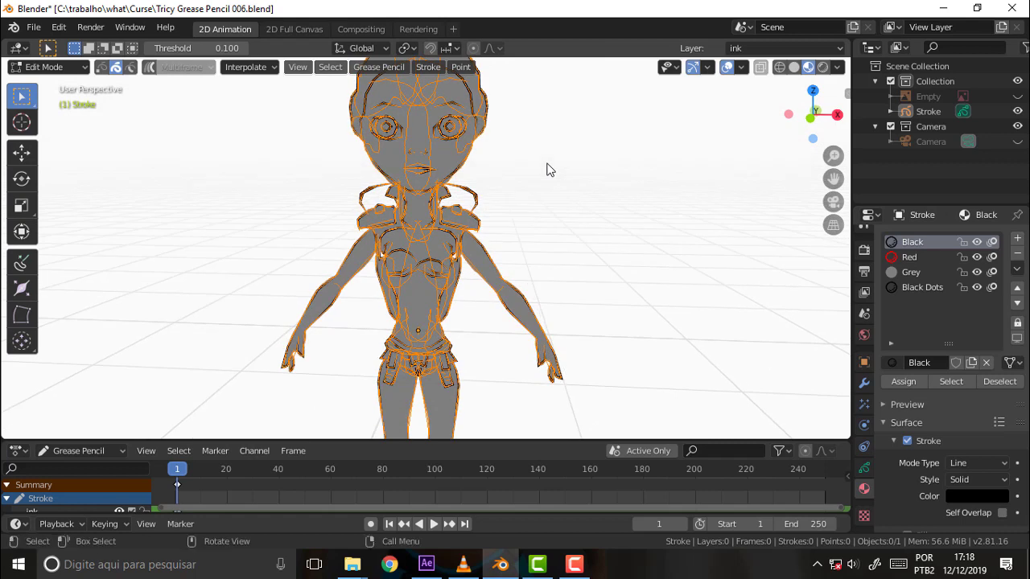
left_click(378, 67)
mouse_move(411, 308)
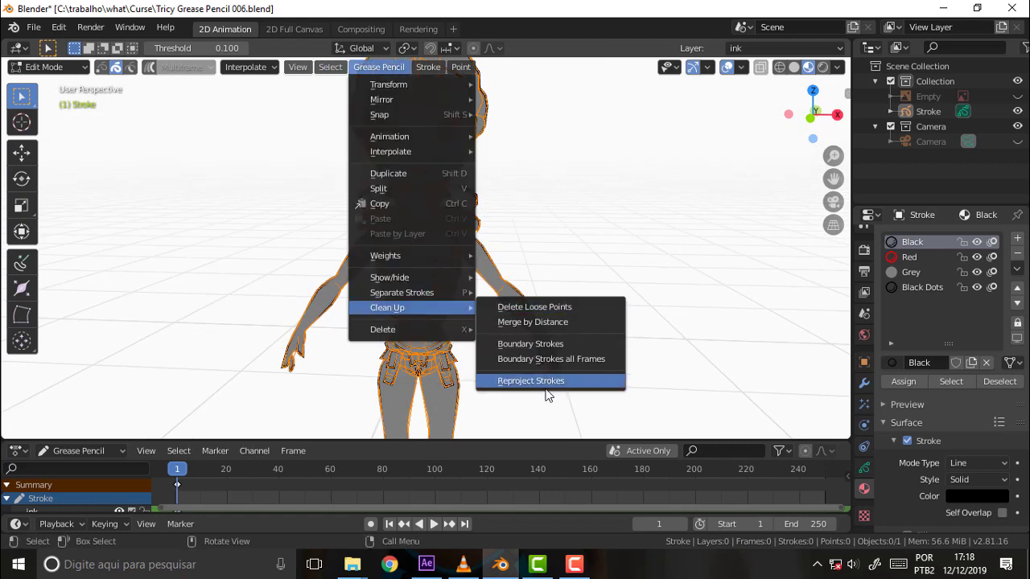
left_click(544, 382)
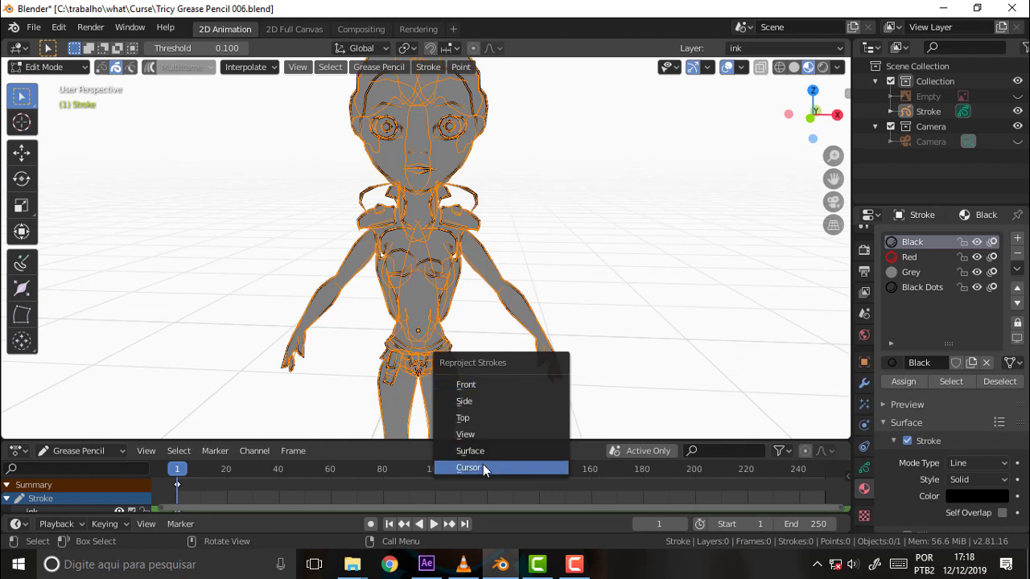
left_click(496, 384)
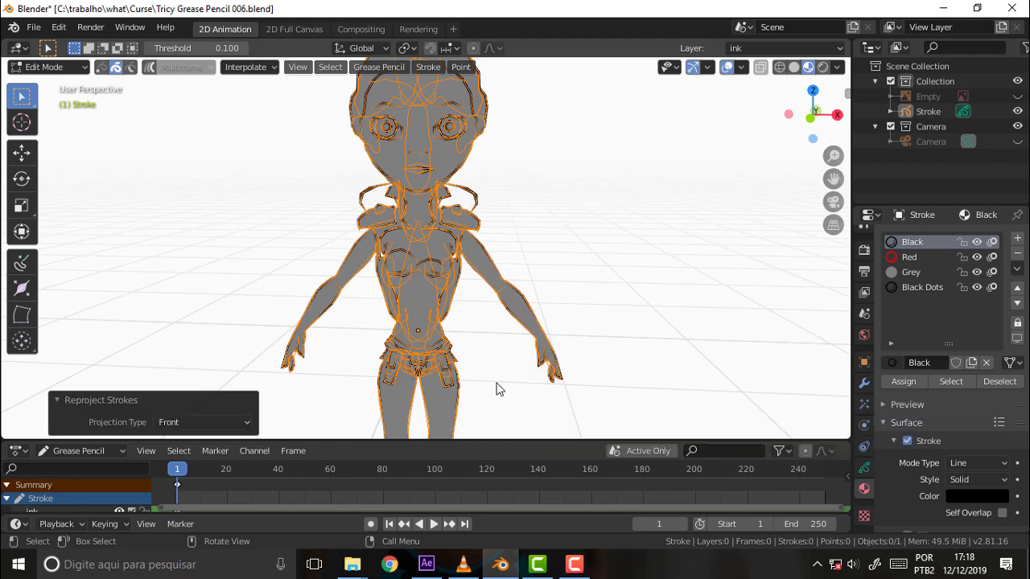
left_click(200, 423)
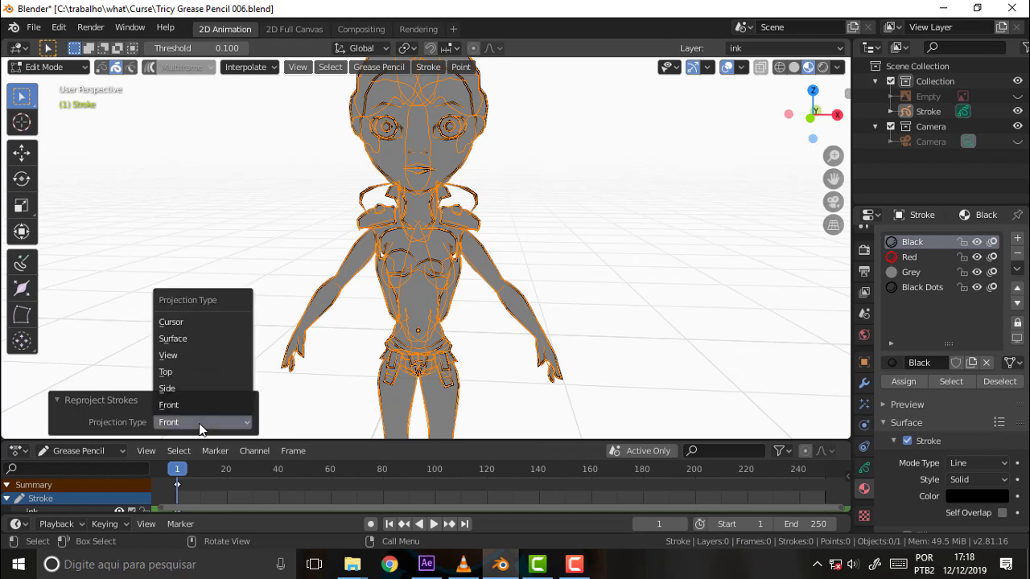
left_click(197, 321)
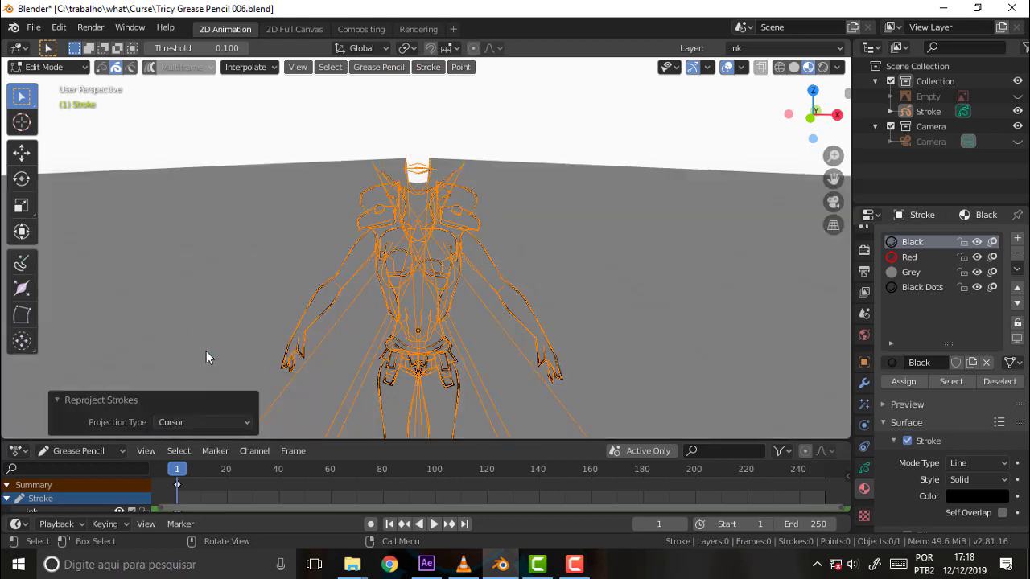
key("ctrl+z")
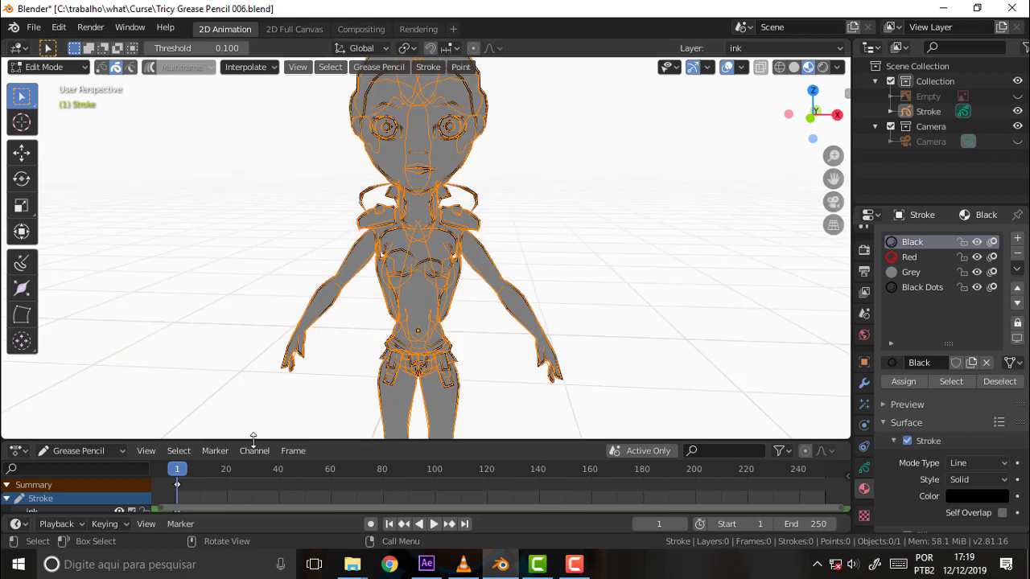
- Run Reproject Strokes with Front projection twice, the second from front view, then deselect
left_click(380, 71)
mouse_move(387, 307)
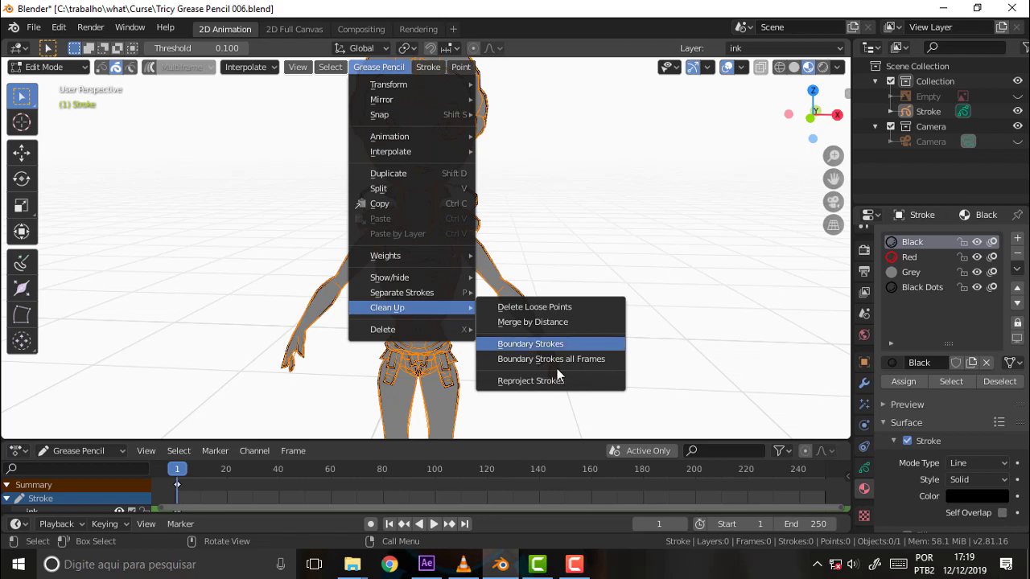
left_click(557, 380)
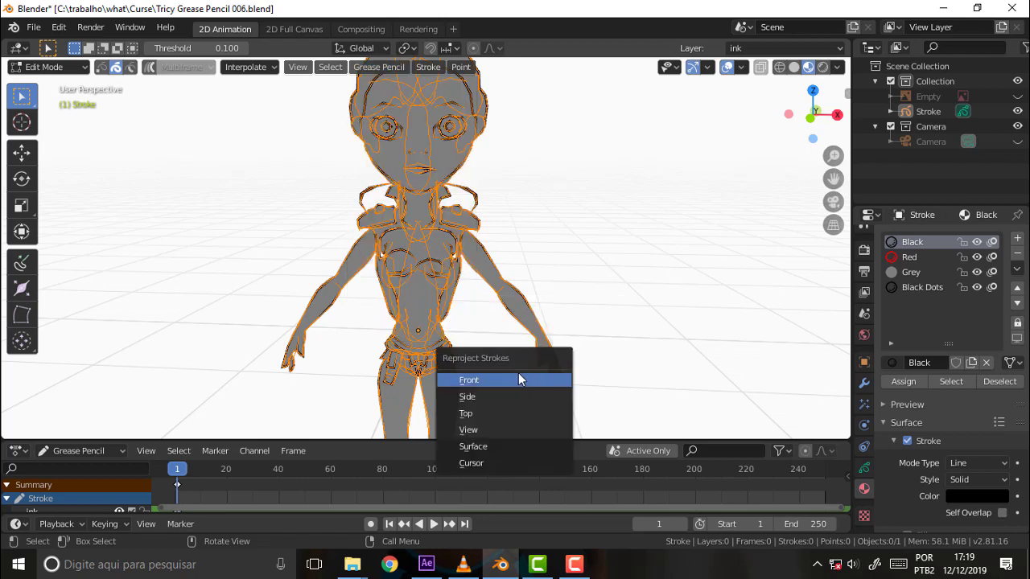
left_click(512, 377)
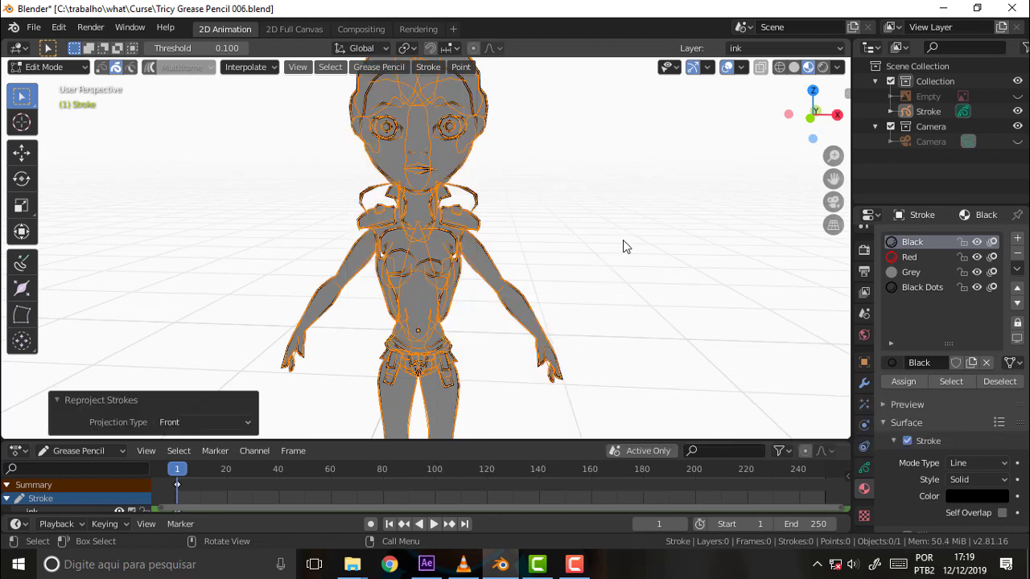
key("KP_1")
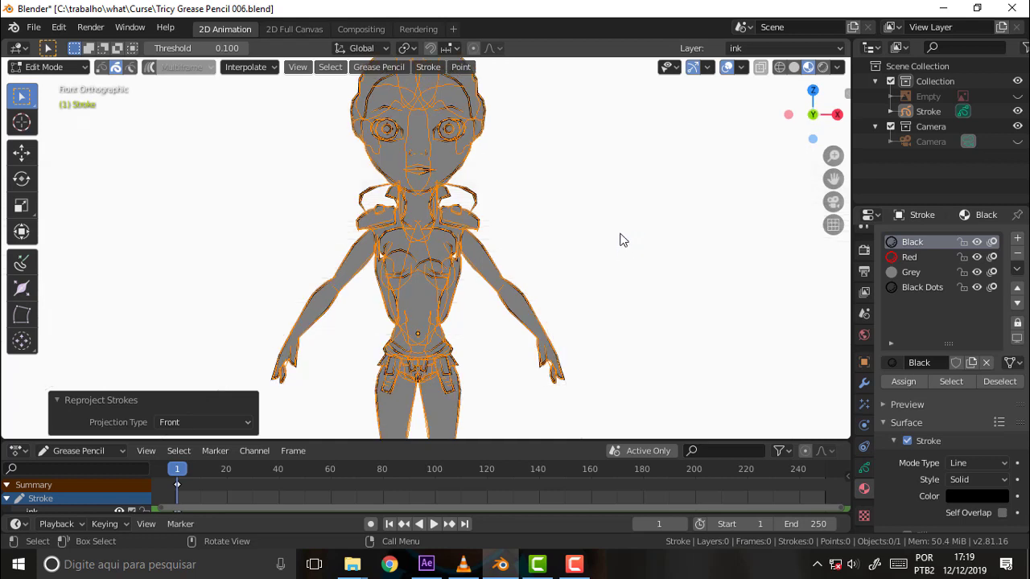
left_click(390, 67)
mouse_move(387, 307)
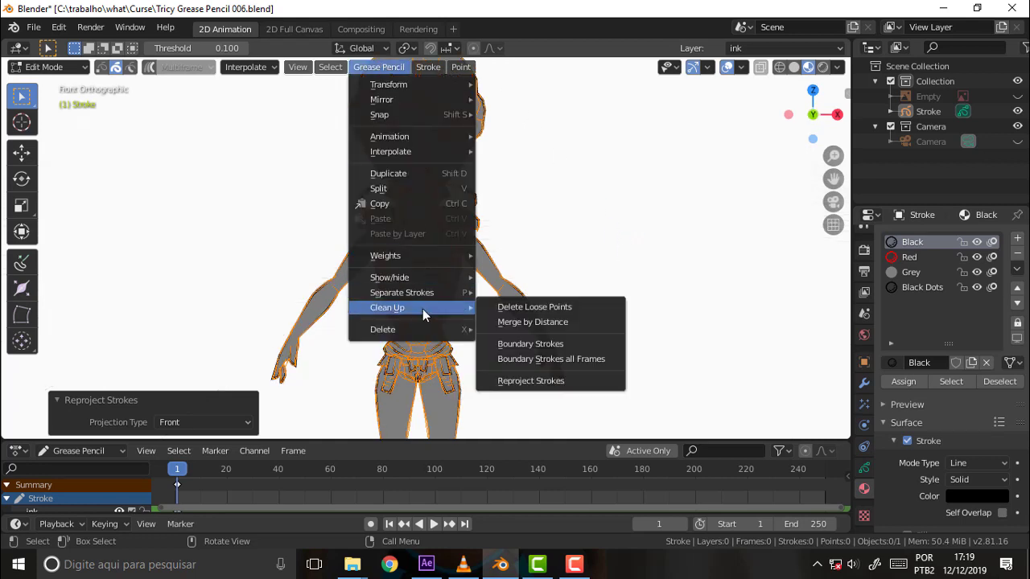
left_click(541, 381)
left_click(500, 379)
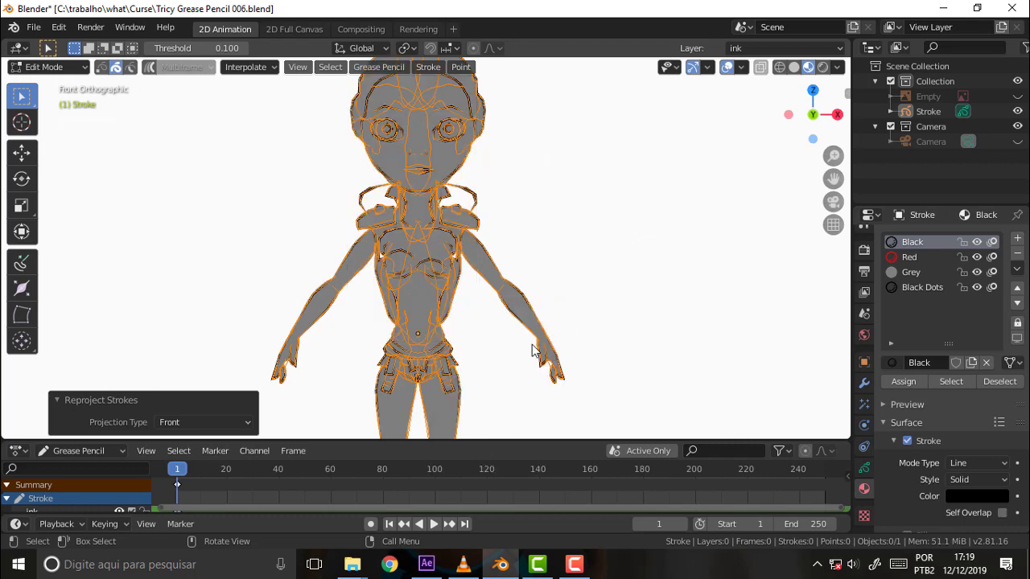
left_click(564, 242)
mouse_move(567, 218)
middle_mouse_down()
mouse_move(782, 229)
mouse_move(526, 228)
middle_mouse_up()
- Select a torso stroke, orbit around the chest, and undo/redo the selection change
left_click(432, 260)
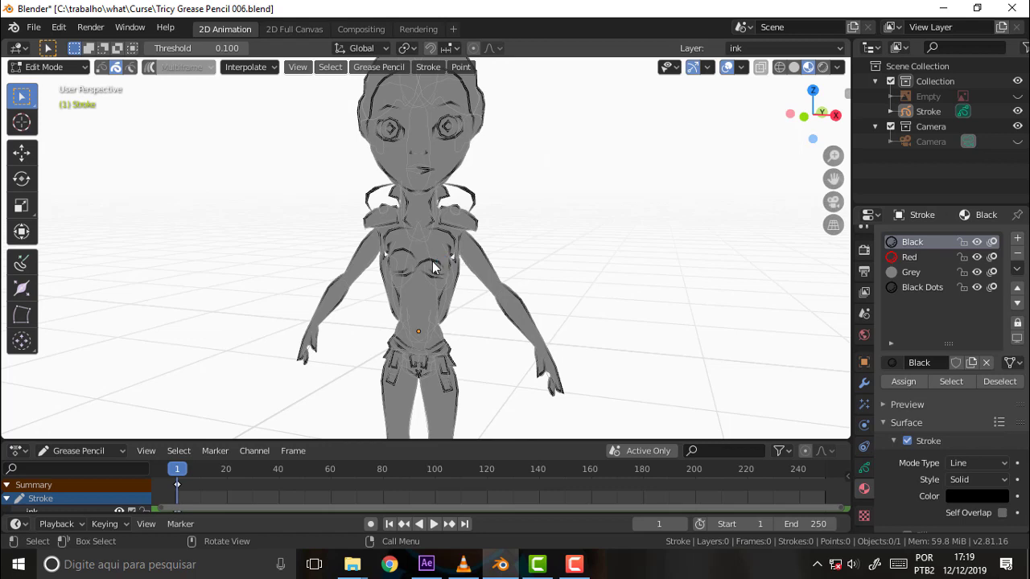
scroll(578, 222, "up", 2)
scroll(578, 222, "up", 1)
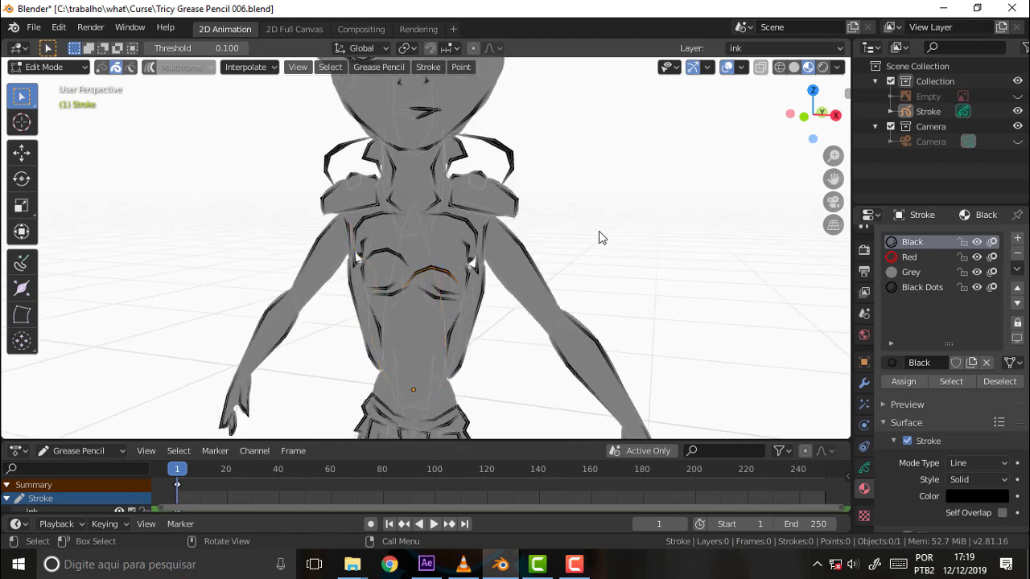
middle_click_drag(599, 231, 697, 229)
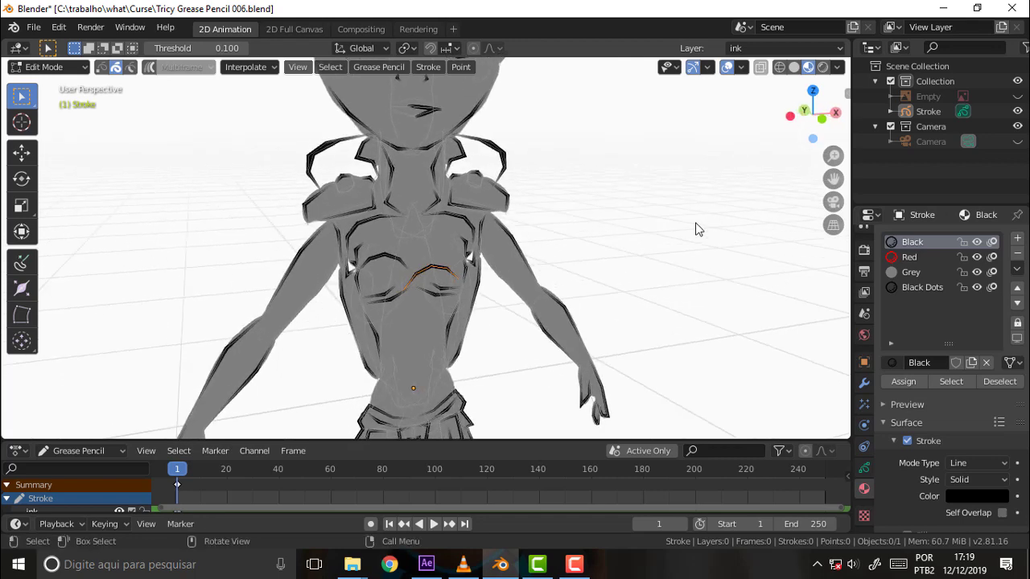
key("ctrl+z")
key("ctrl+z")
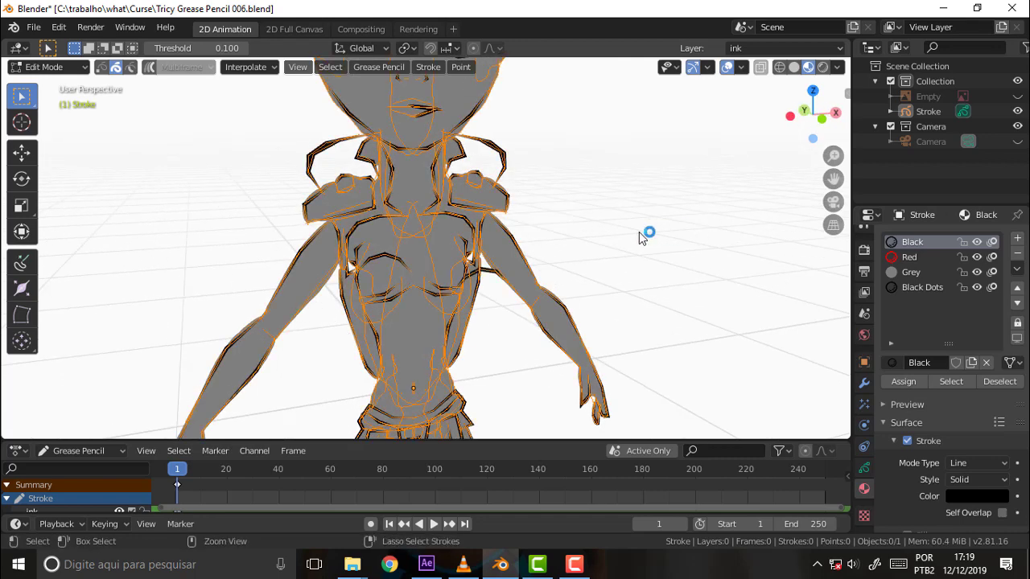
key("ctrl+z")
key("ctrl+shift+z")
key("ctrl+shift+z")
key("ctrl+shift+z")
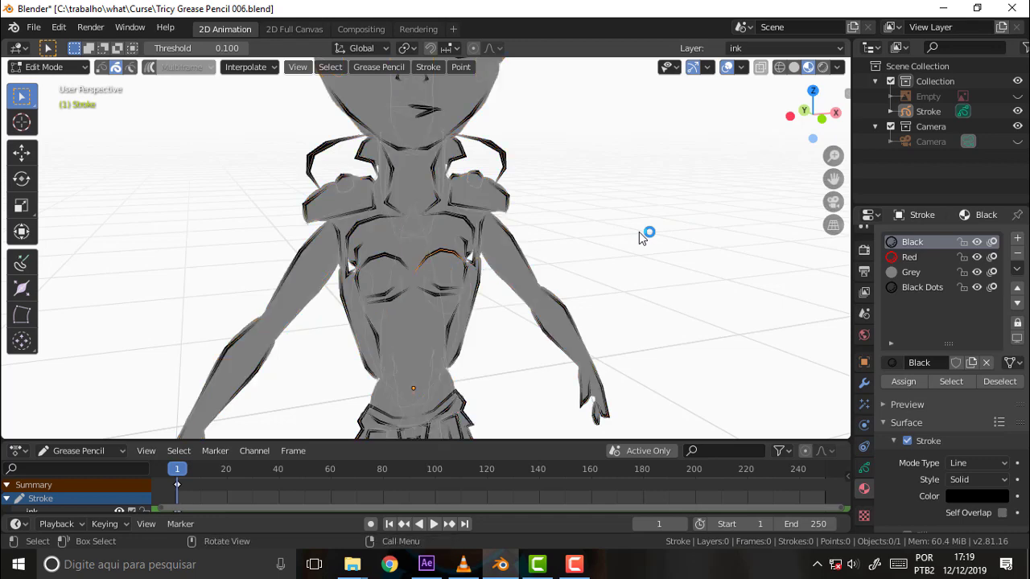
- Orbit and zoom around the chest from several angles, ending in Front Orthographic view
middle_click_drag(639, 232, 631, 225)
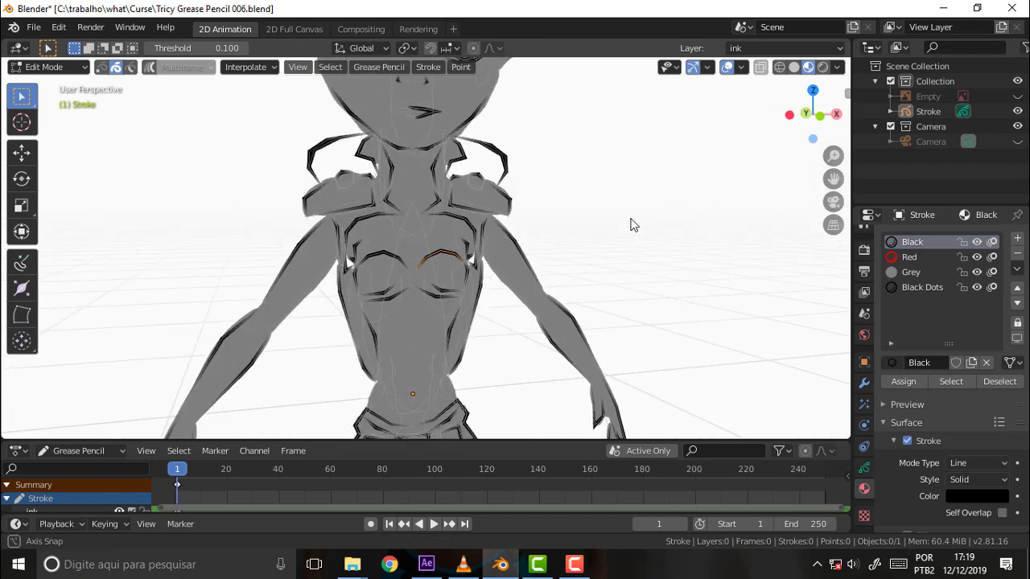
scroll(636, 223, "up", 4)
scroll(639, 225, "down", 1)
mouse_move(639, 225)
middle_mouse_down()
mouse_move(548, 218)
mouse_move(641, 193)
middle_mouse_up()
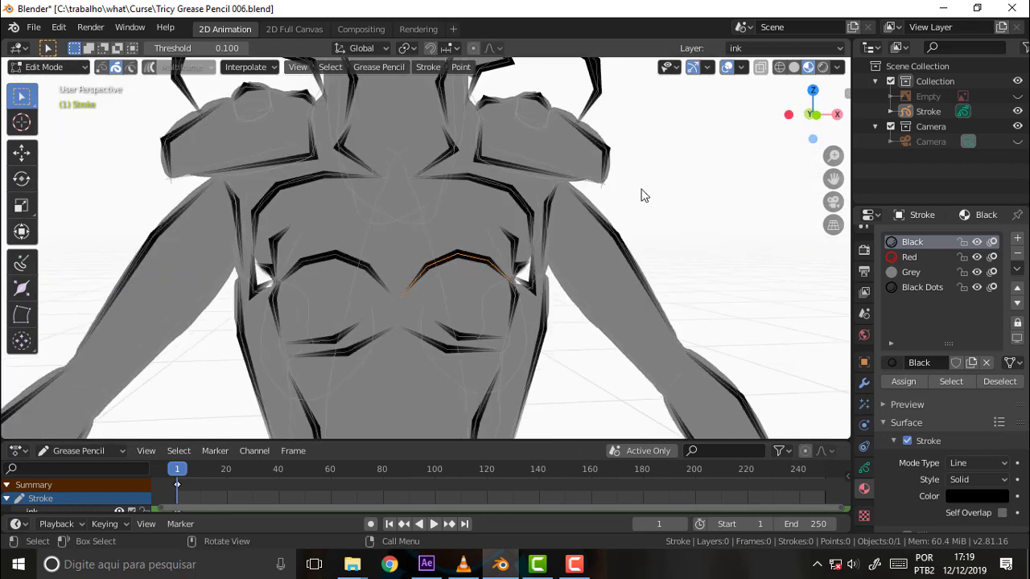
scroll(642, 195, "down", 3)
scroll(642, 195, "down", 1)
scroll(643, 193, "up", 3)
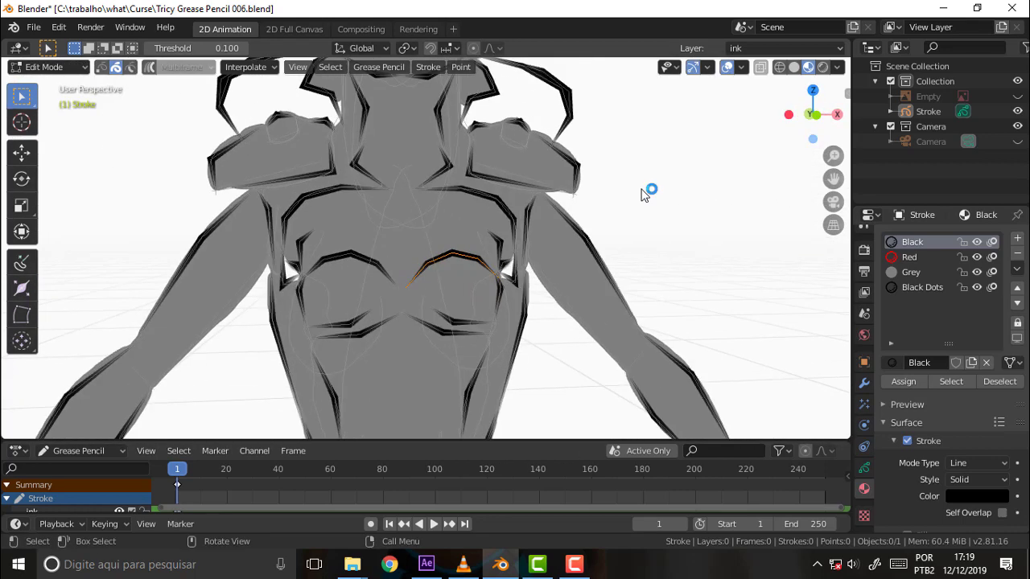
mouse_move(641, 193)
middle_mouse_down()
mouse_move(623, 177)
mouse_move(617, 196)
middle_mouse_up()
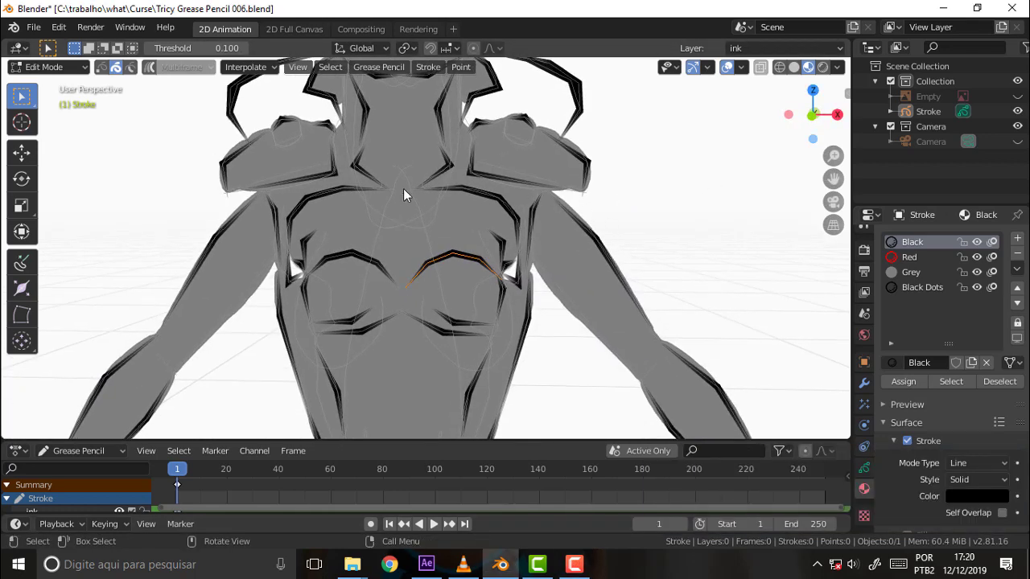
scroll(404, 191, "down", 5)
scroll(403, 191, "up", 7)
scroll(403, 191, "up", 2)
scroll(406, 192, "down", 2)
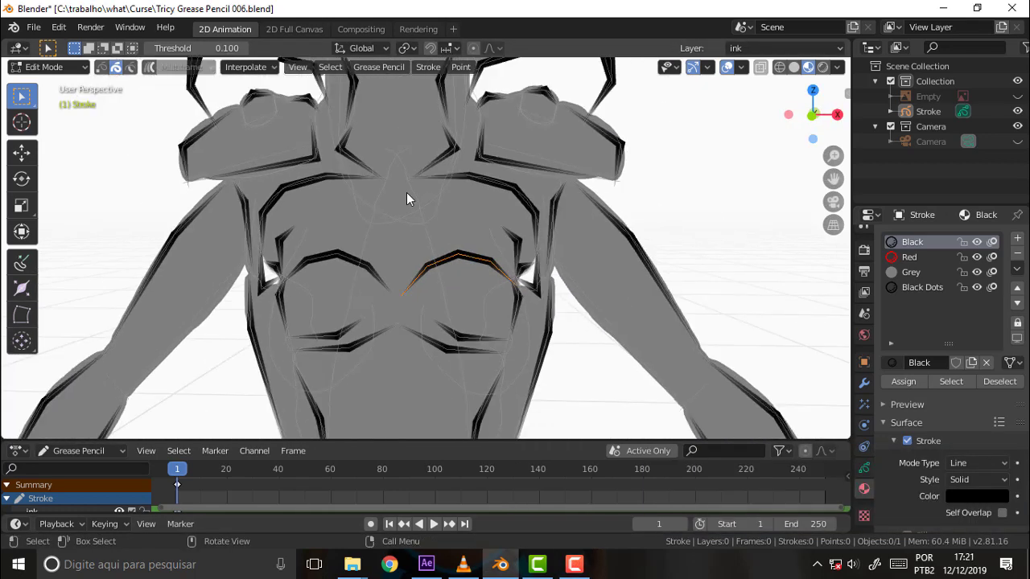
scroll(407, 192, "down", 1)
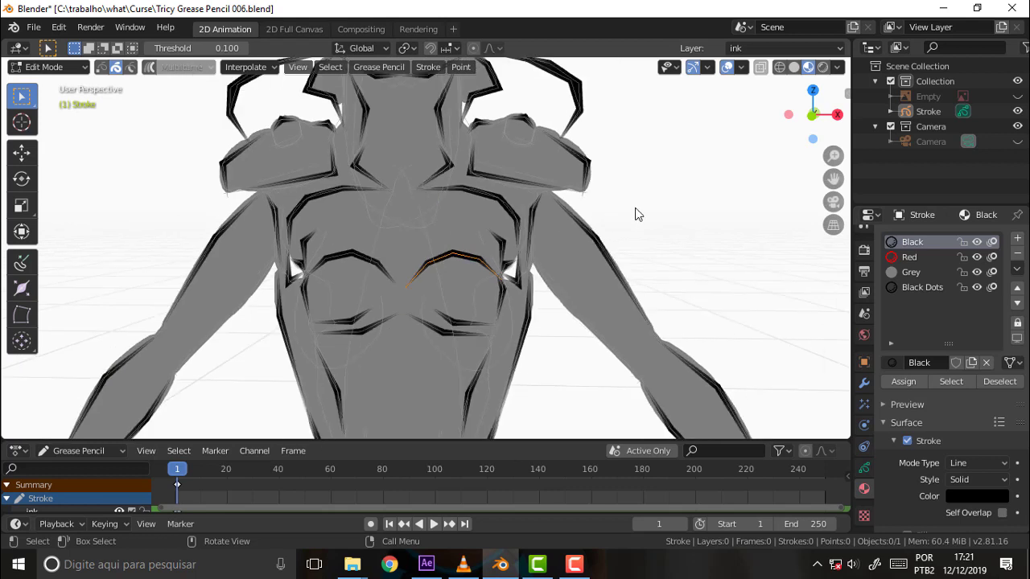
key("KP_1")
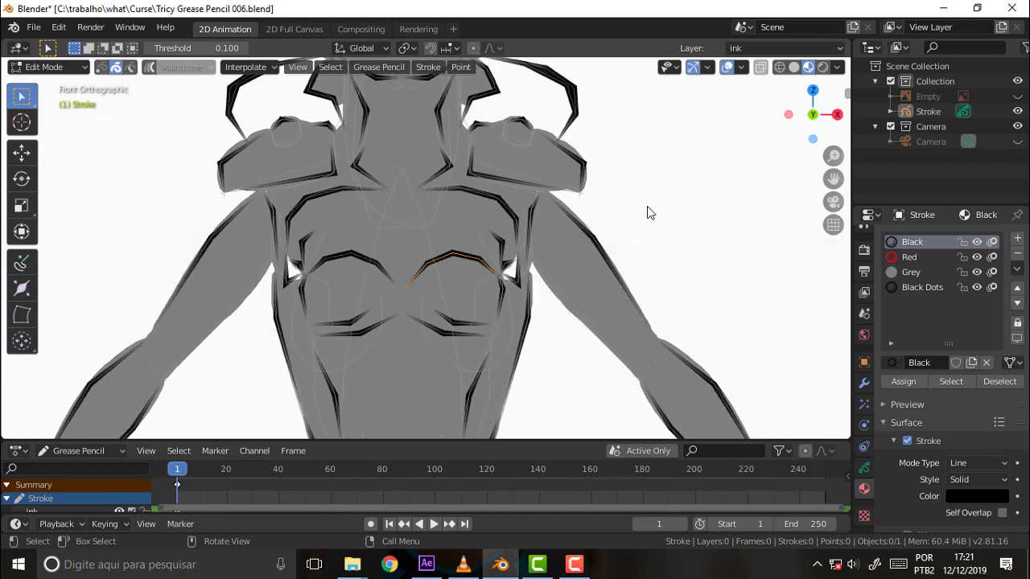
- Deselect, switch to Sculpt Mode, and push the chest stroke into a new shape
left_click(665, 180)
left_click(57, 67)
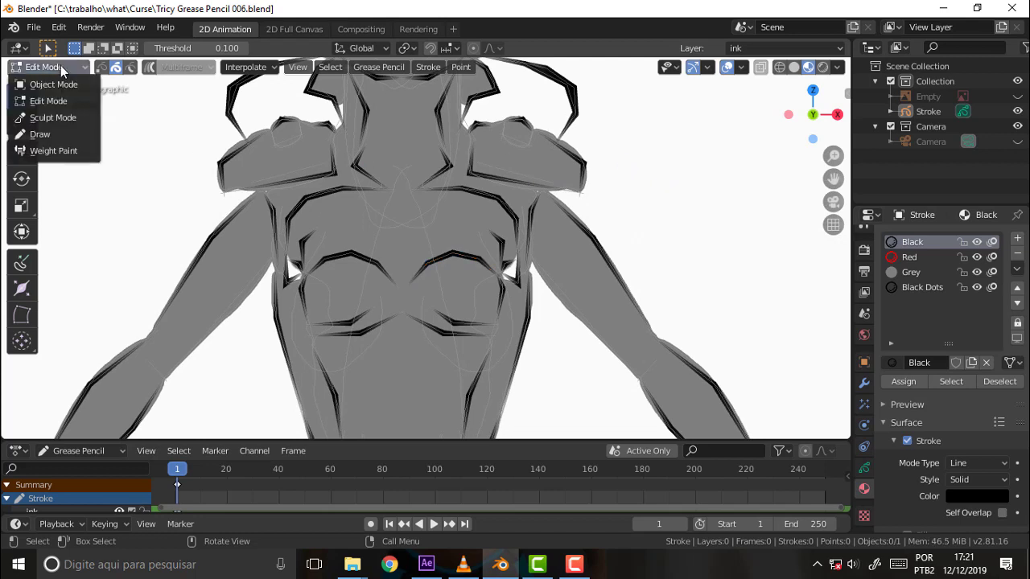
left_click(65, 119)
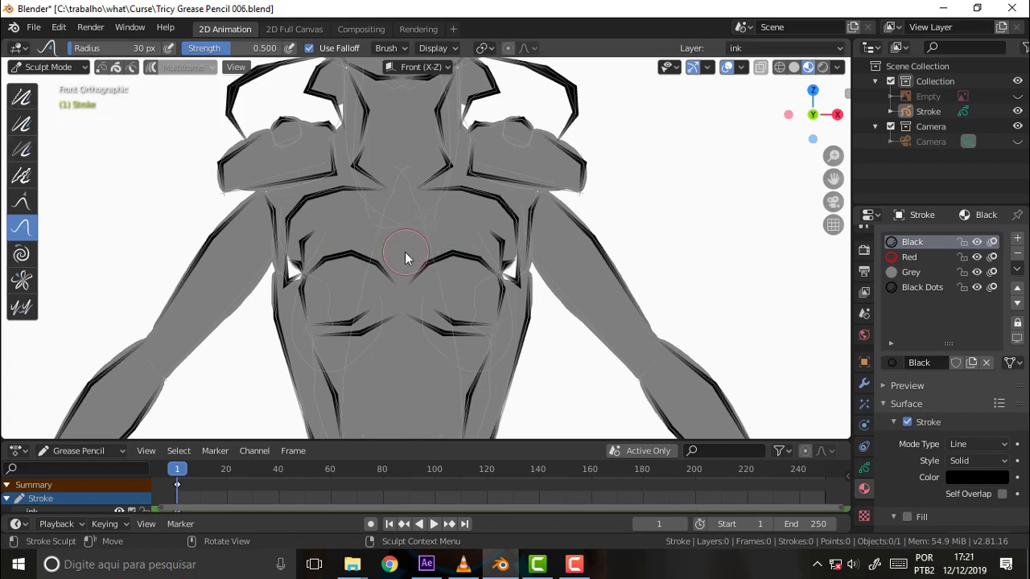
mouse_move(419, 248)
left_mouse_down()
mouse_move(453, 258)
mouse_move(443, 266)
left_mouse_up()
- Smooth the chest strokes with the Smooth brush at radius 113 px
left_click(23, 103)
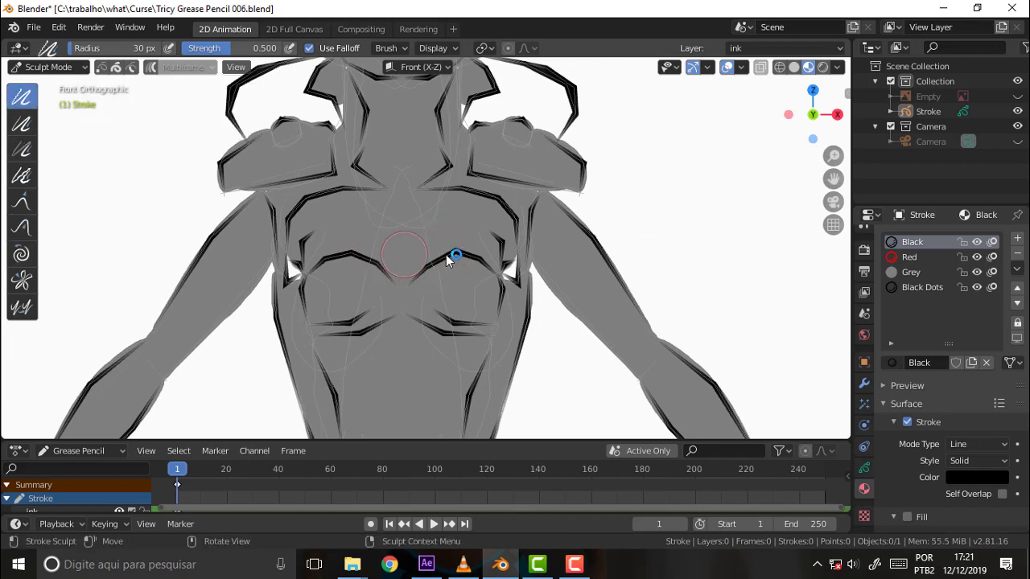
scroll(450, 265, "up", 3)
scroll(451, 266, "down", 3)
left_click_drag(450, 265, 463, 266)
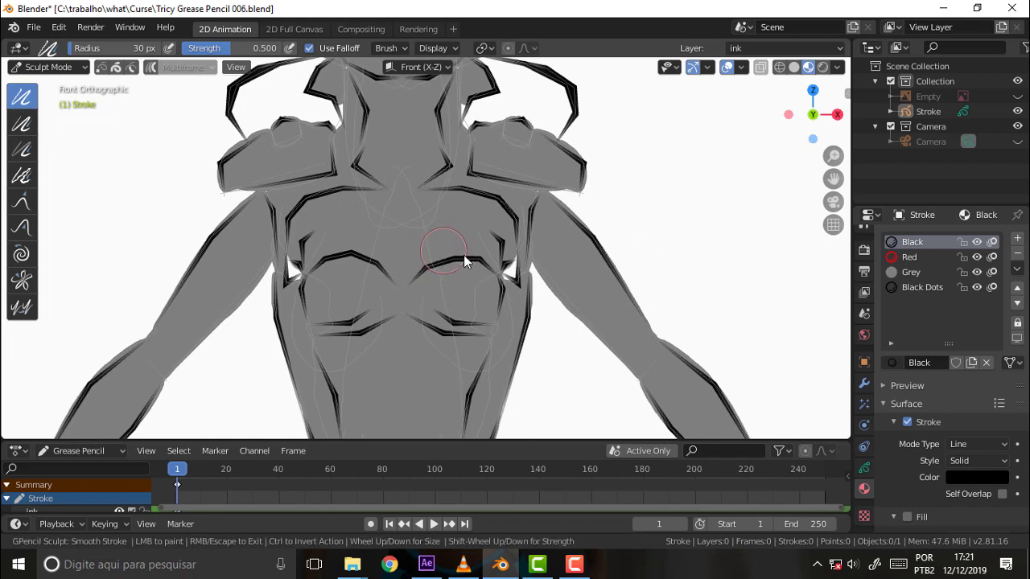
key("f")
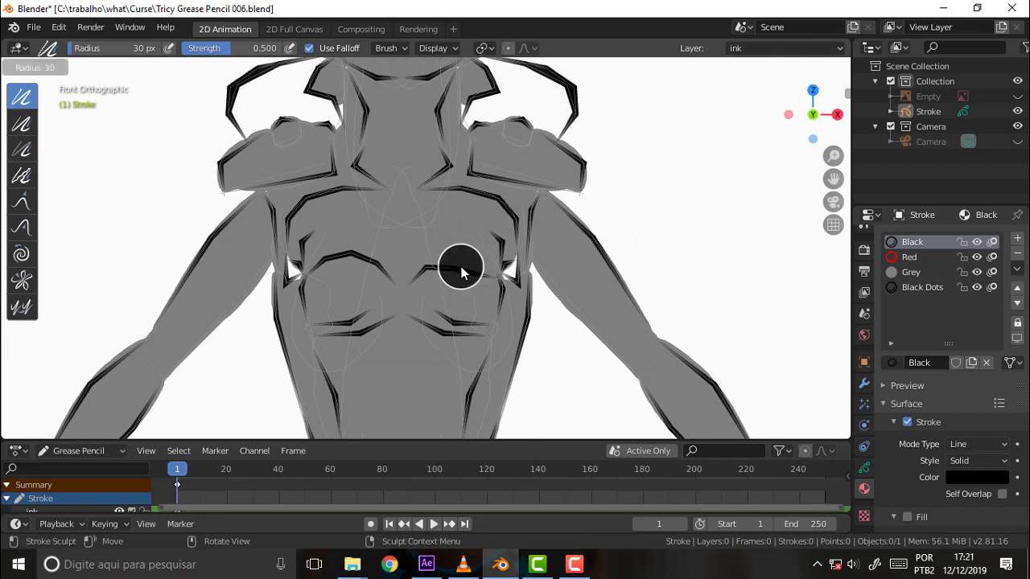
left_click(523, 246)
left_click_drag(462, 254, 432, 274)
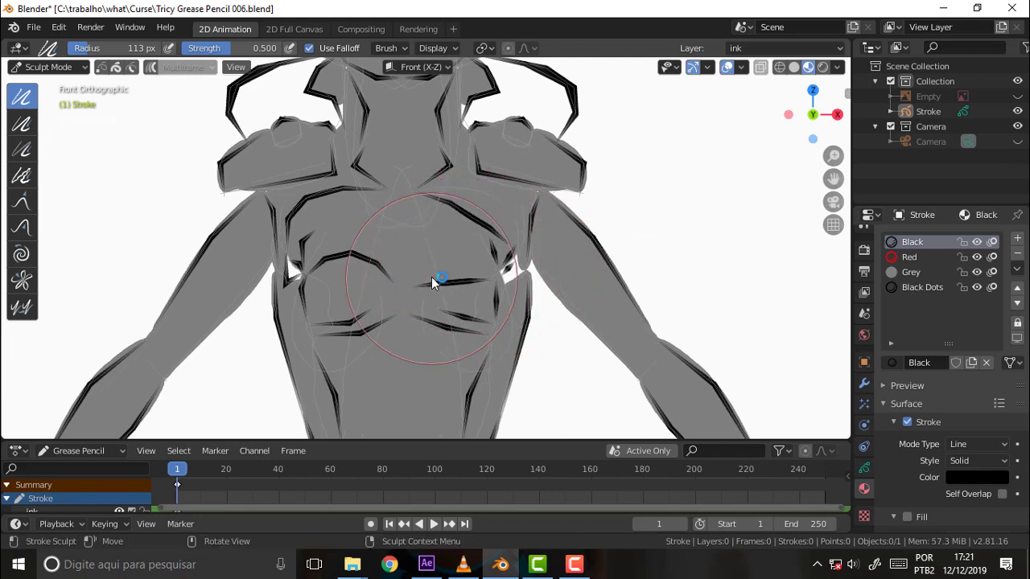
- Thicken the chest strokes with the Thickness brush at radius 80 px
left_click(22, 123)
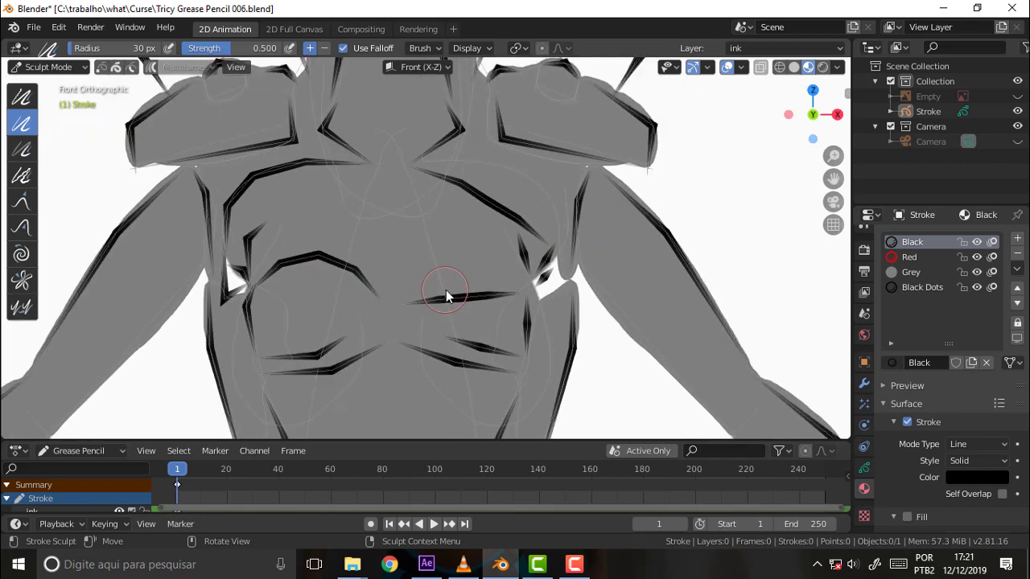
key("f")
left_click(475, 263)
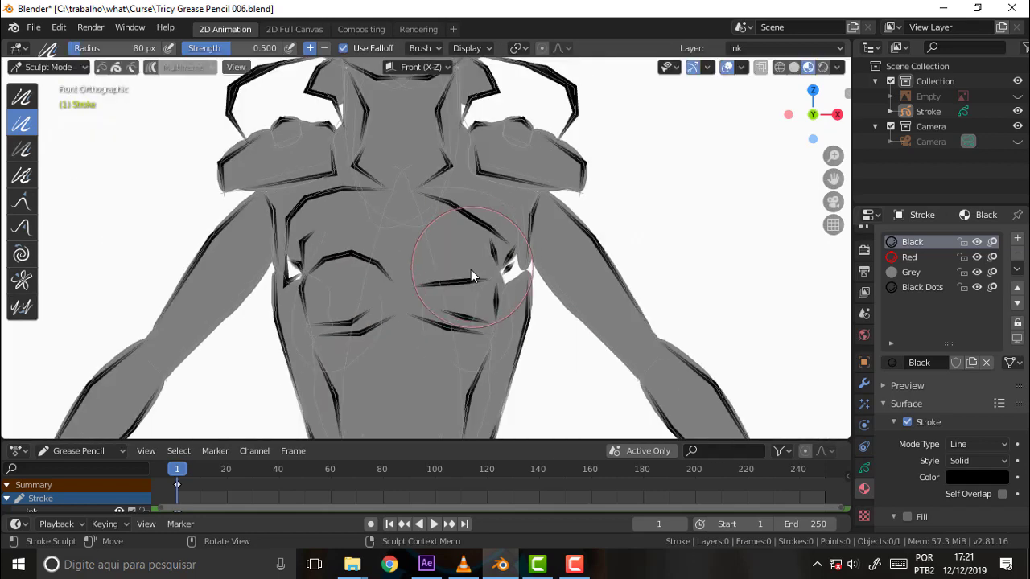
left_click_drag(456, 287, 458, 254)
left_click_drag(456, 298, 475, 310)
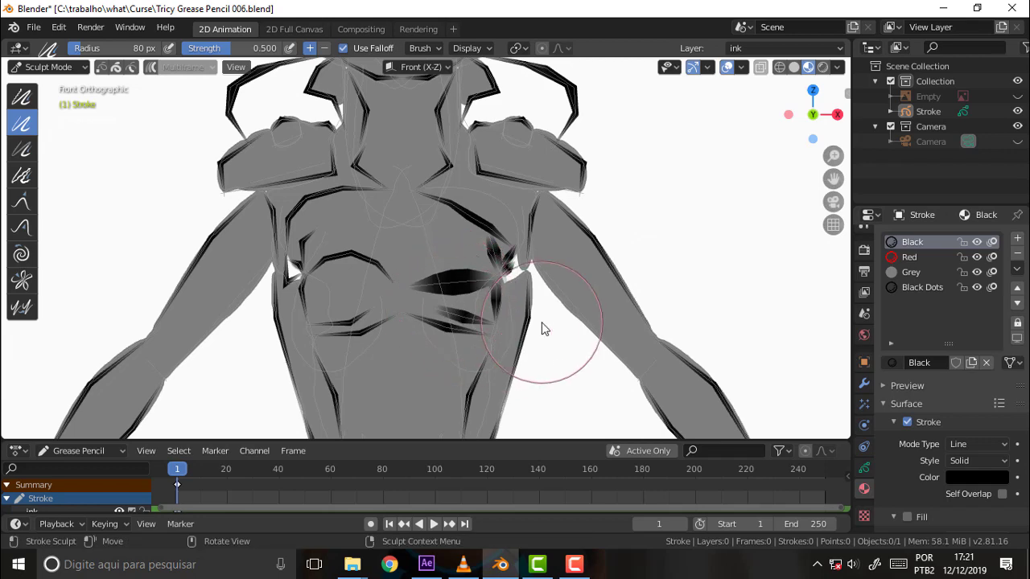
- Twist the chest strokes into a star-like cluster with the Twist brush at strength 0.212, radius 134 px
left_click(22, 254)
left_click_drag(438, 292, 447, 295)
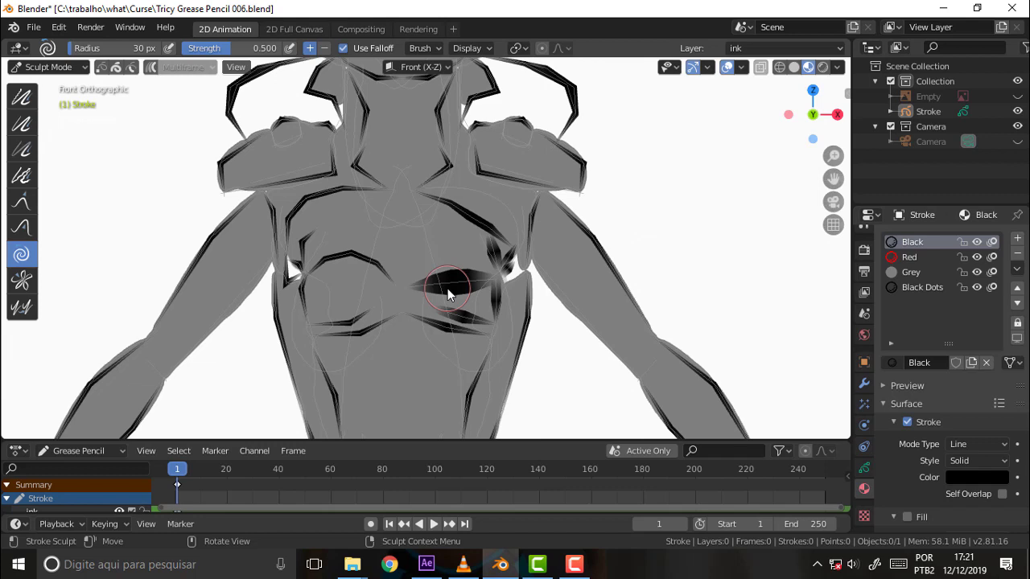
key("shift+f")
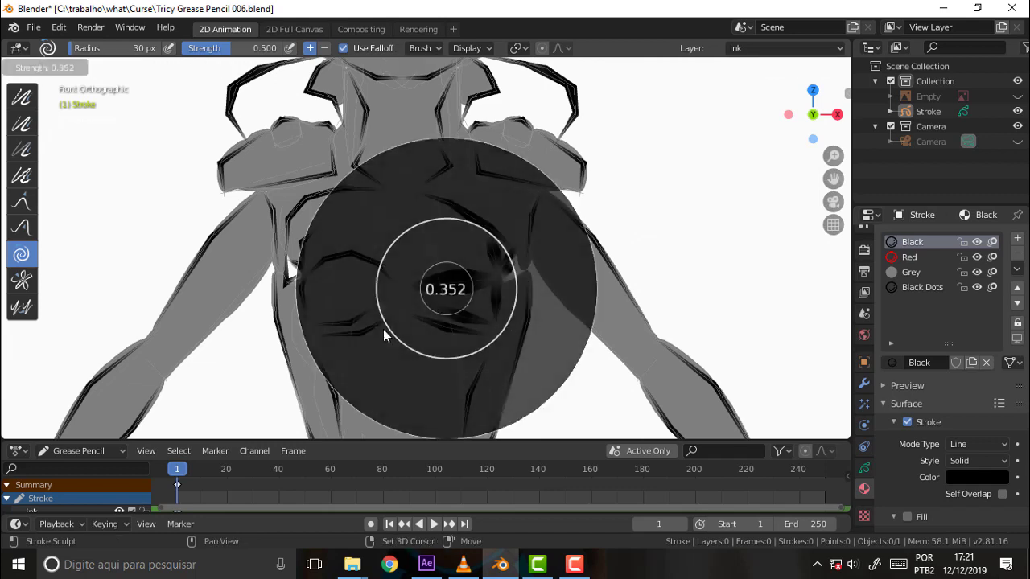
left_click(411, 327)
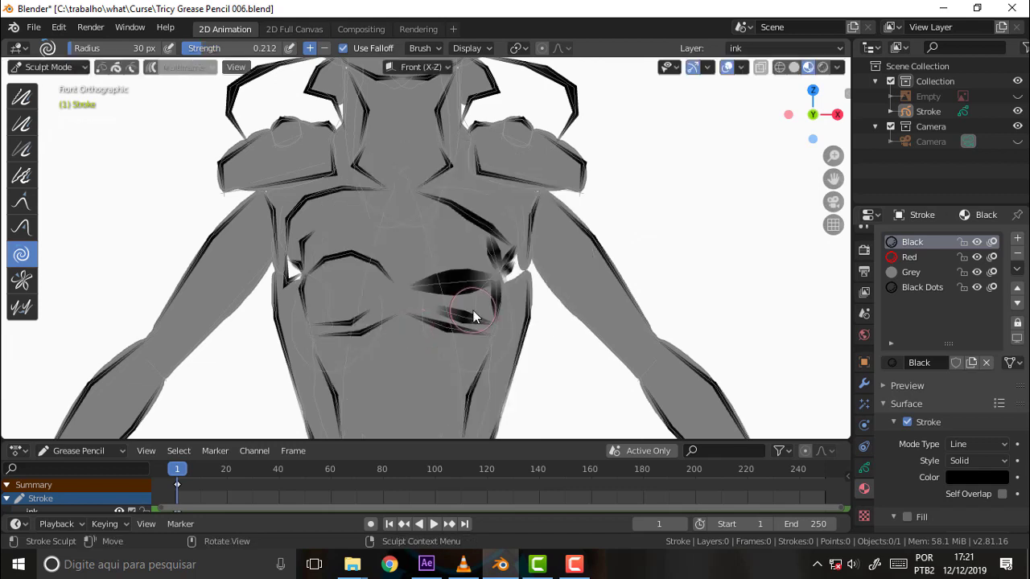
key("f")
left_click(550, 264)
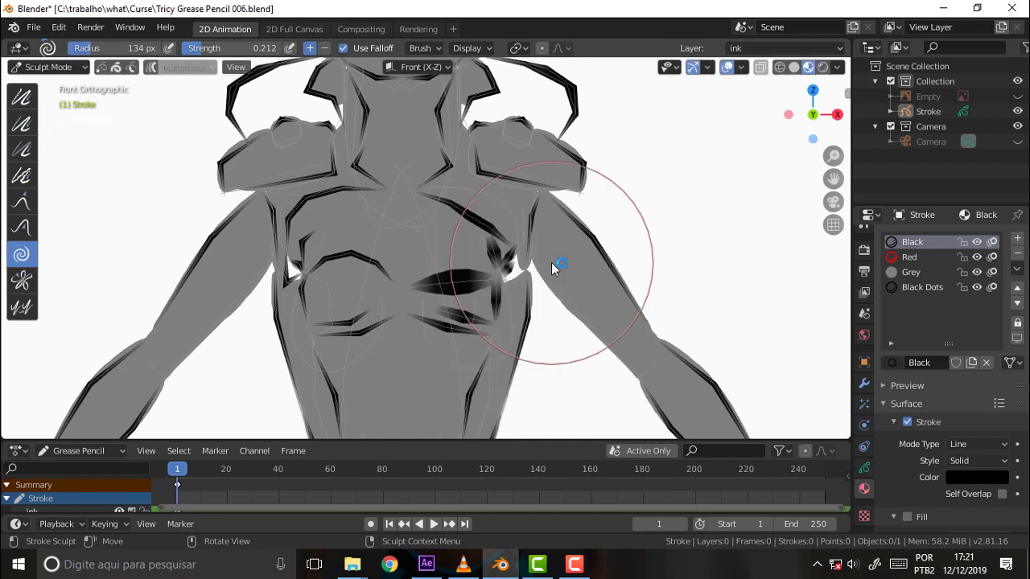
mouse_move(458, 278)
left_mouse_down()
mouse_move(471, 273)
mouse_move(497, 296)
left_mouse_up()
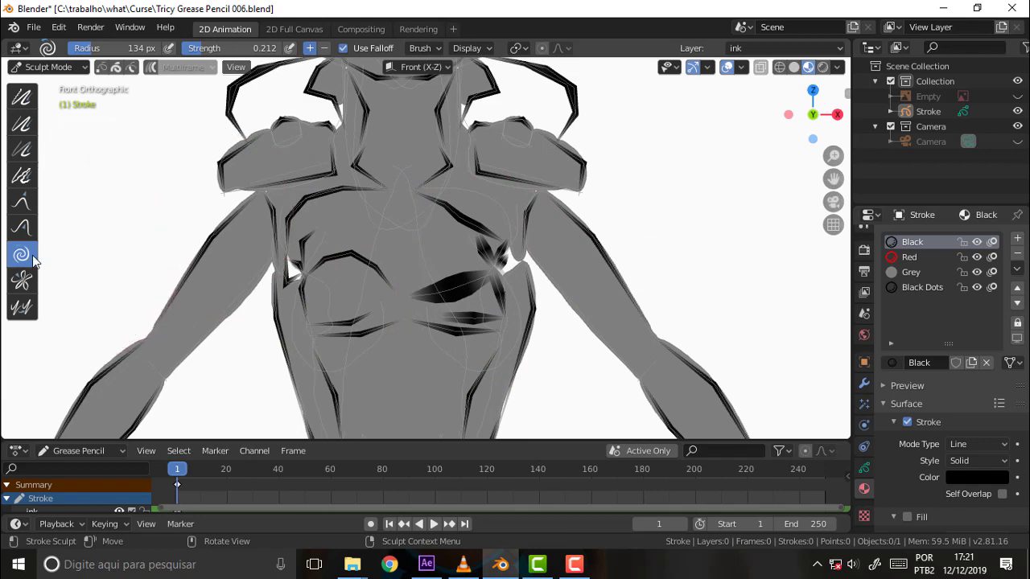
left_click_drag(413, 275, 482, 289)
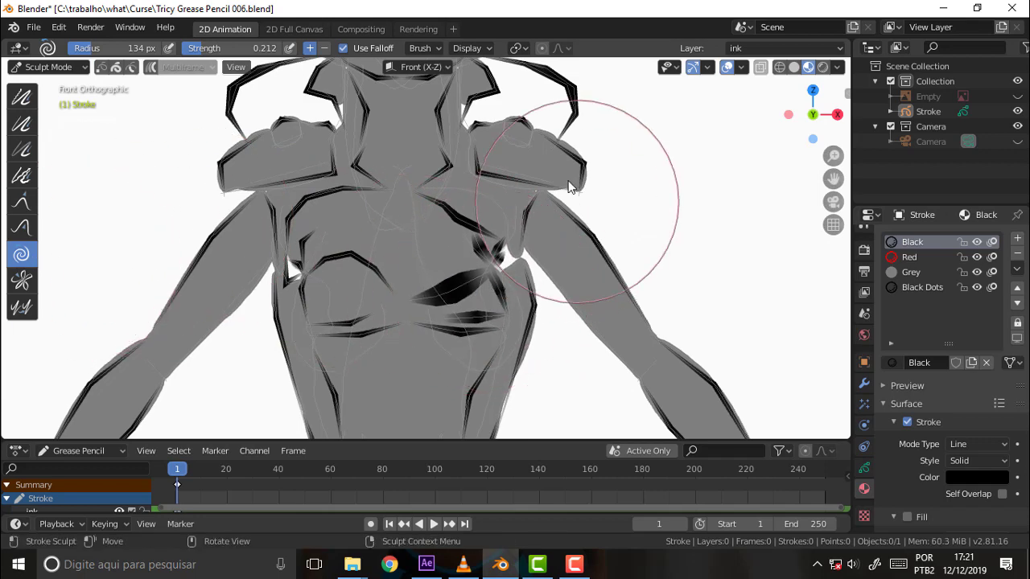
scroll(588, 191, "down", 6)
scroll(587, 190, "up", 5)
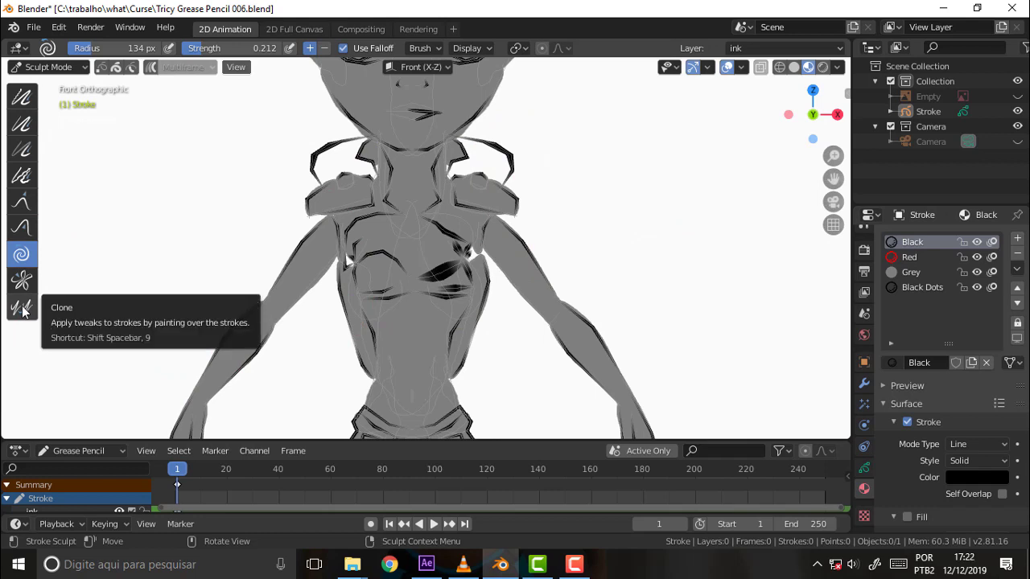
- With the Grab brush at radius 56 px, reshape the chest, shoulder and mouth strokes
left_click(21, 201)
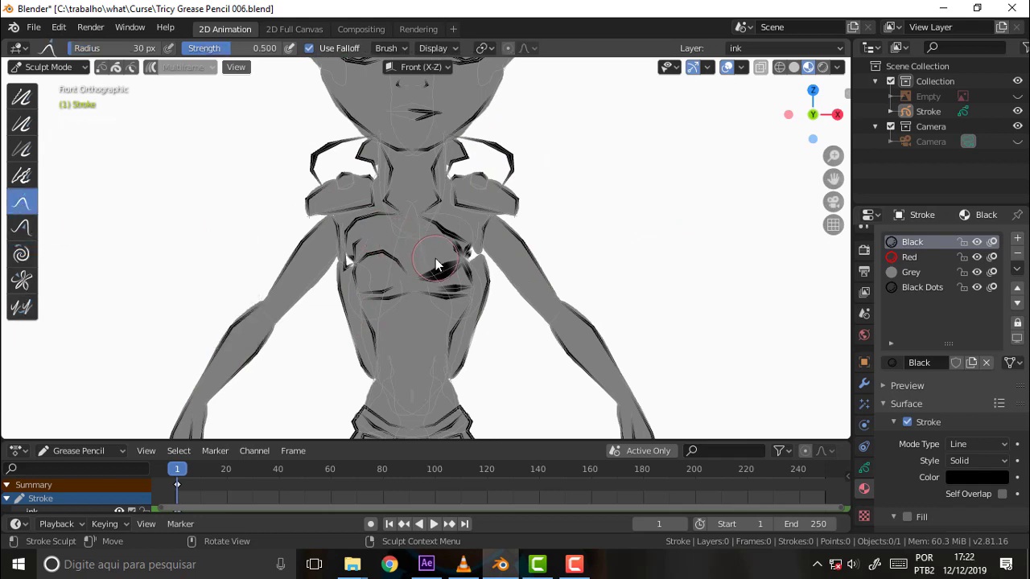
key("f")
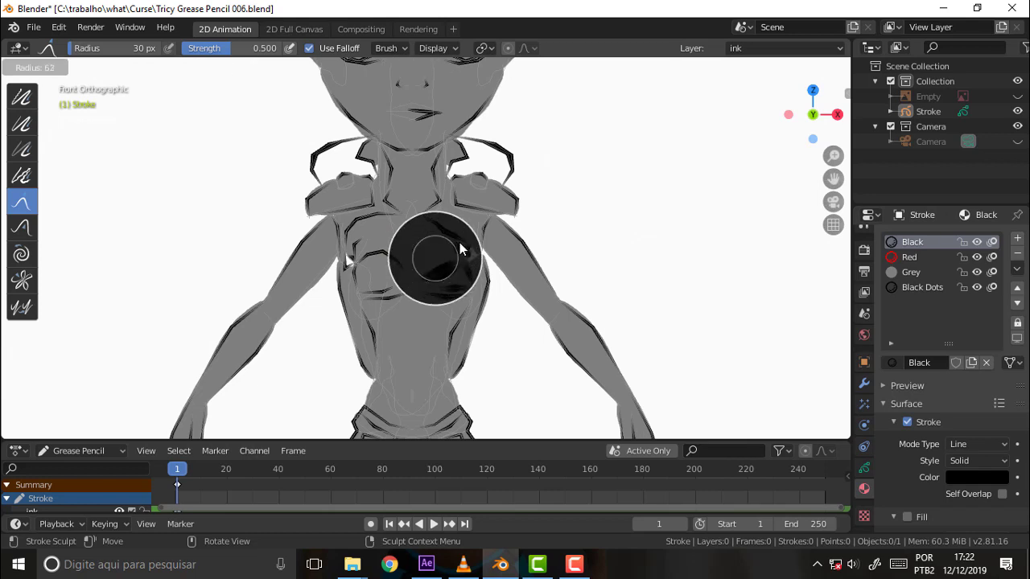
left_click(455, 248)
mouse_move(439, 255)
left_mouse_down()
mouse_move(419, 235)
mouse_move(417, 295)
left_mouse_up()
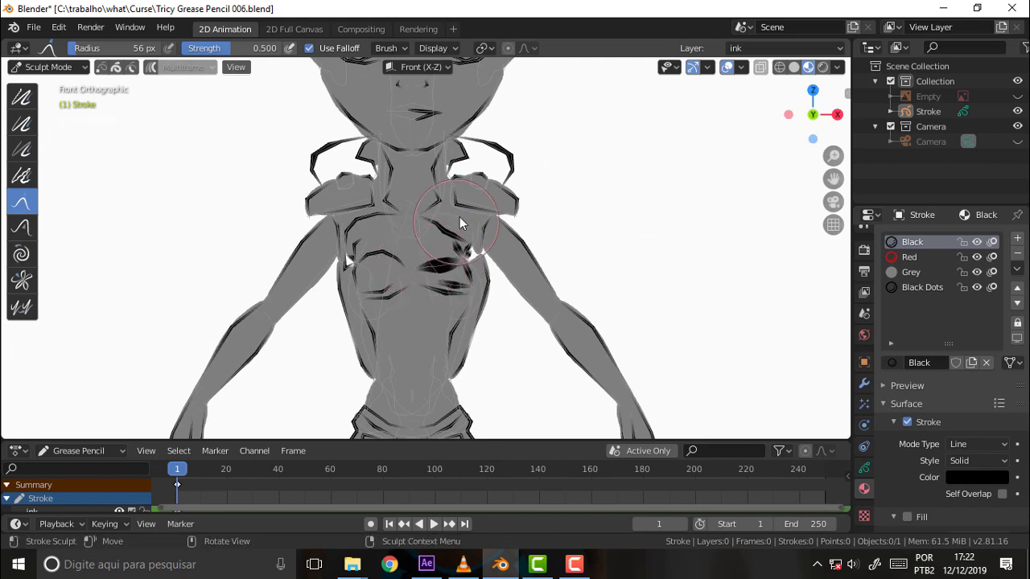
left_click_drag(463, 211, 465, 207)
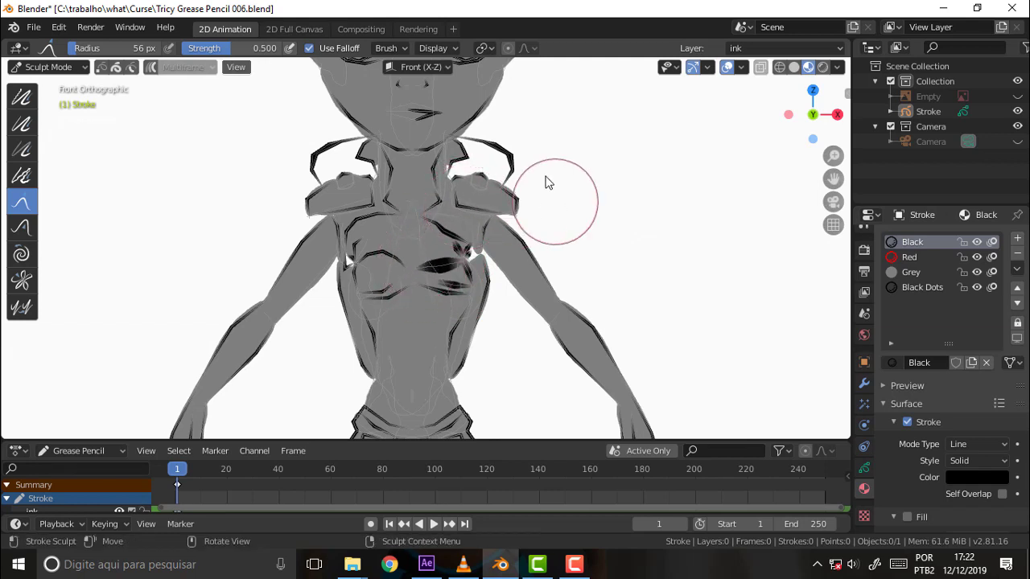
scroll(548, 180, "down", 5)
scroll(547, 183, "up", 5)
left_click_drag(425, 137, 437, 133)
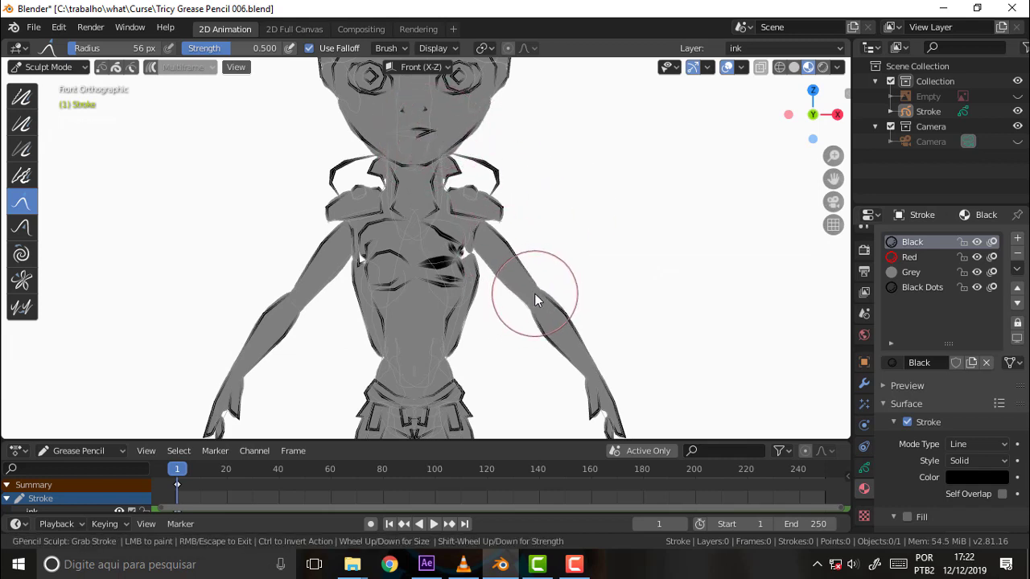
- Grab-reshape the right arm and chest strokes, then orbit into User Perspective
mouse_move(533, 297)
left_mouse_down()
mouse_move(561, 319)
mouse_move(590, 405)
mouse_move(565, 357)
left_mouse_up()
scroll(636, 253, "down", 5)
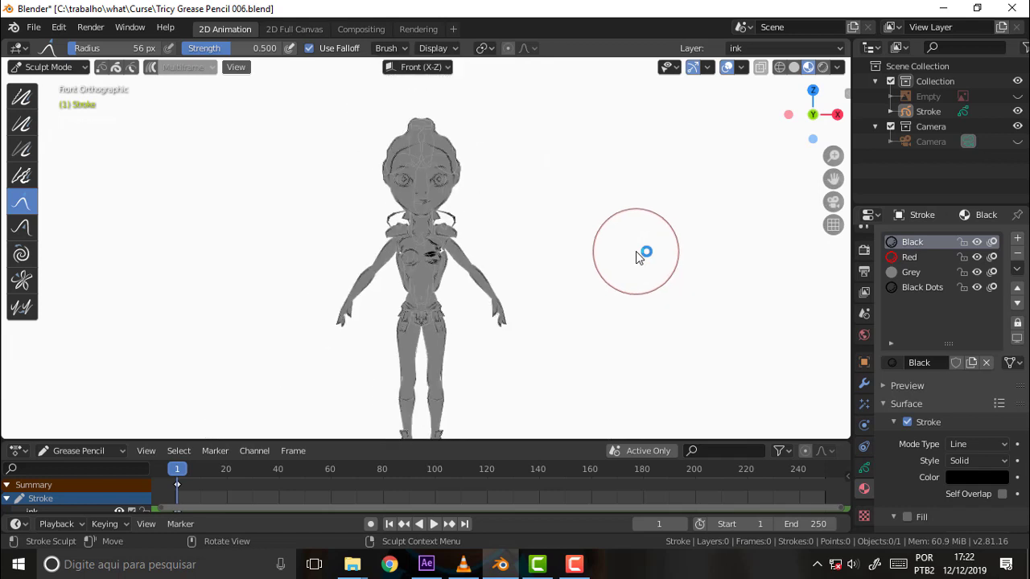
mouse_move(448, 271)
left_mouse_down()
mouse_move(493, 306)
mouse_move(529, 304)
left_mouse_up()
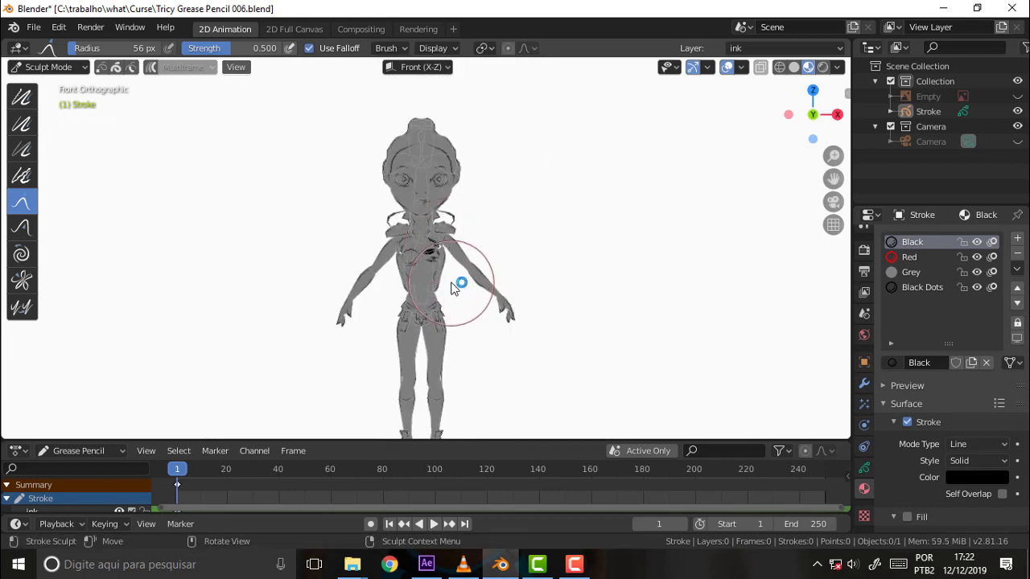
mouse_move(473, 264)
left_mouse_down()
mouse_move(505, 315)
mouse_move(483, 291)
mouse_move(477, 260)
left_mouse_up()
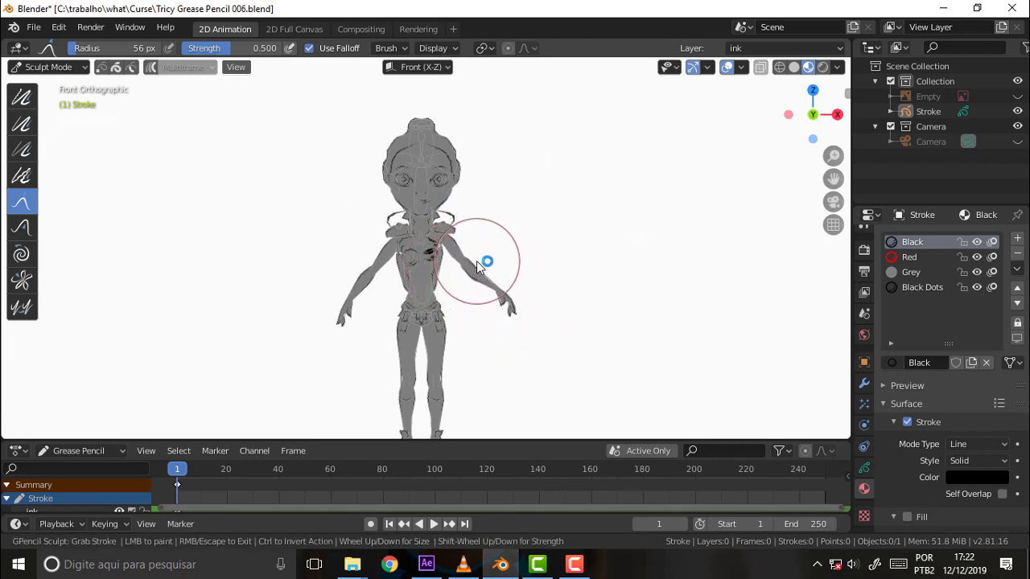
scroll(564, 259, "up", 5)
scroll(564, 258, "up", 2)
scroll(564, 255, "down", 6)
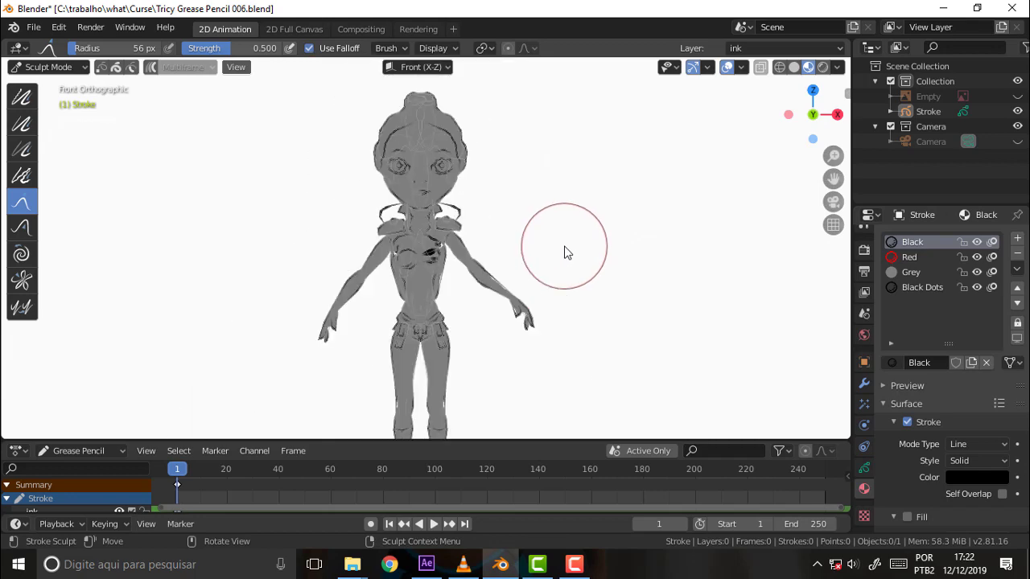
scroll(565, 253, "up", 4)
mouse_move(565, 253)
middle_mouse_down()
mouse_move(559, 228)
mouse_move(467, 232)
mouse_move(570, 234)
middle_mouse_up()
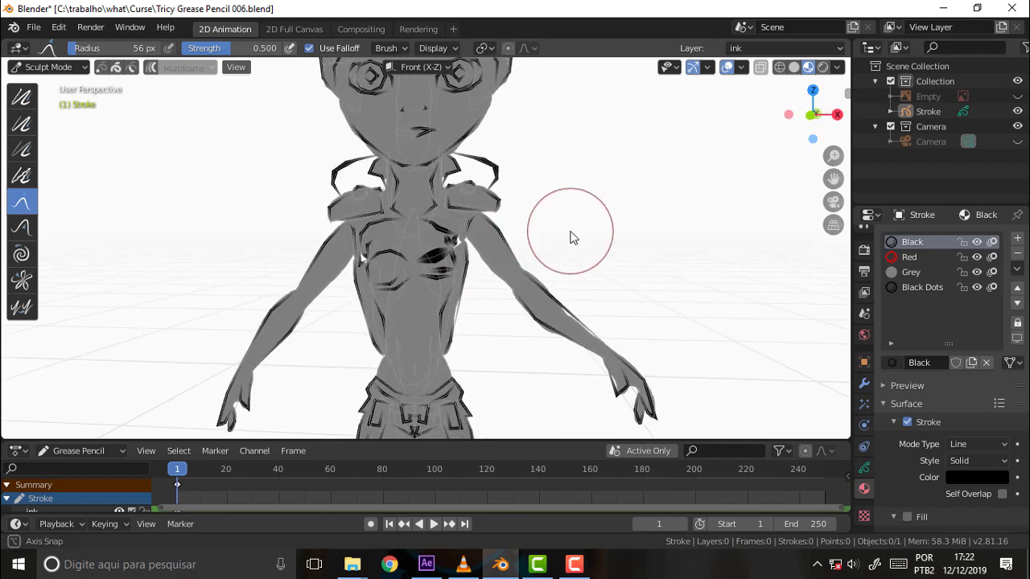
- Reshape the neck and chest strokes, then thicken them with the Thickness sculpt brush
left_click_drag(448, 228, 444, 207)
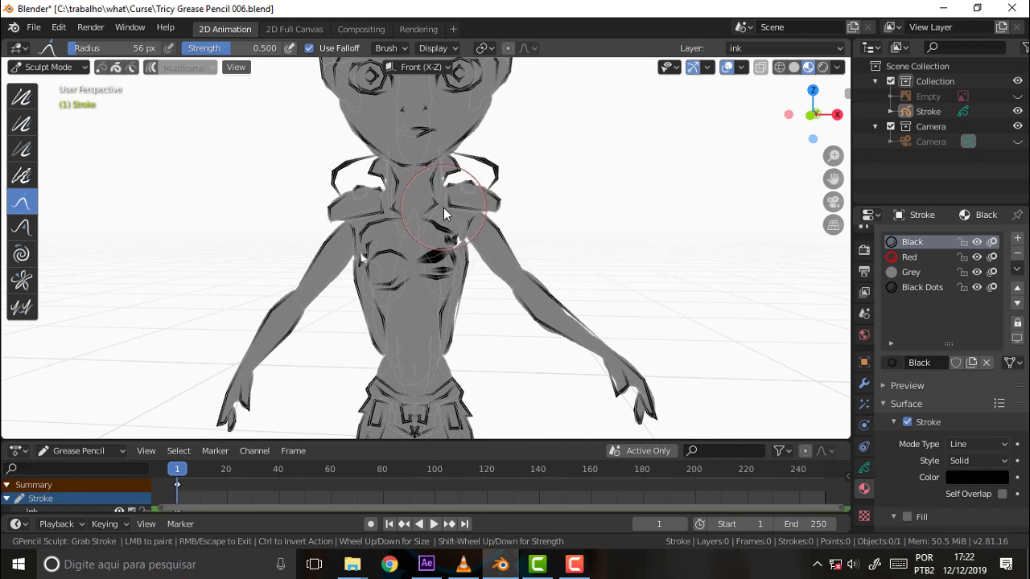
left_click(28, 122)
mouse_move(470, 217)
left_mouse_down()
mouse_move(462, 189)
mouse_move(464, 216)
left_mouse_up()
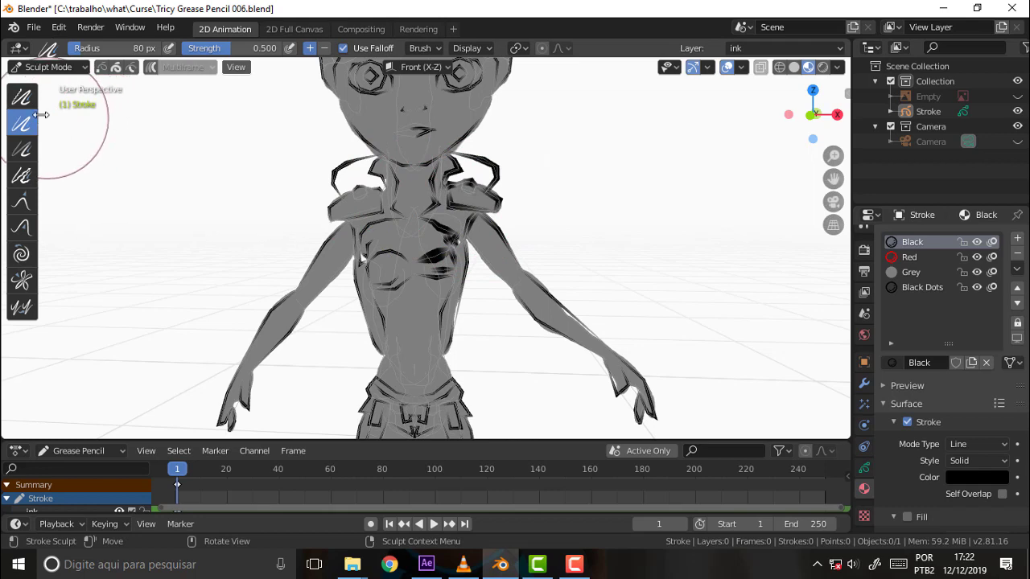
- Fade the dark strokes on the right side of the chest with the Strength brush
left_click(22, 147)
mouse_move(392, 211)
left_mouse_down()
mouse_move(383, 219)
mouse_move(389, 208)
left_mouse_up()
left_click_drag(448, 255, 470, 258)
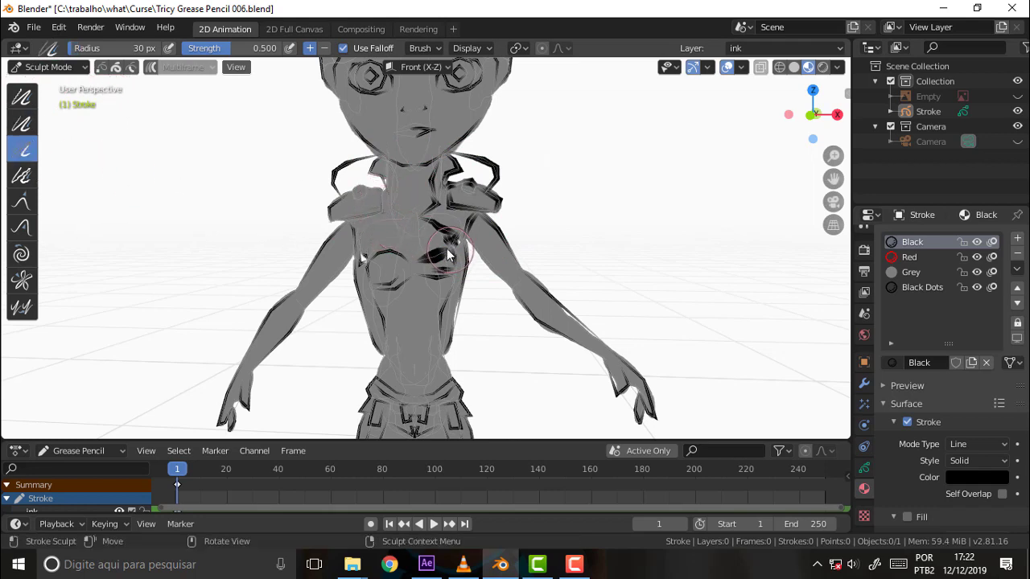
scroll(450, 270, "up", 4)
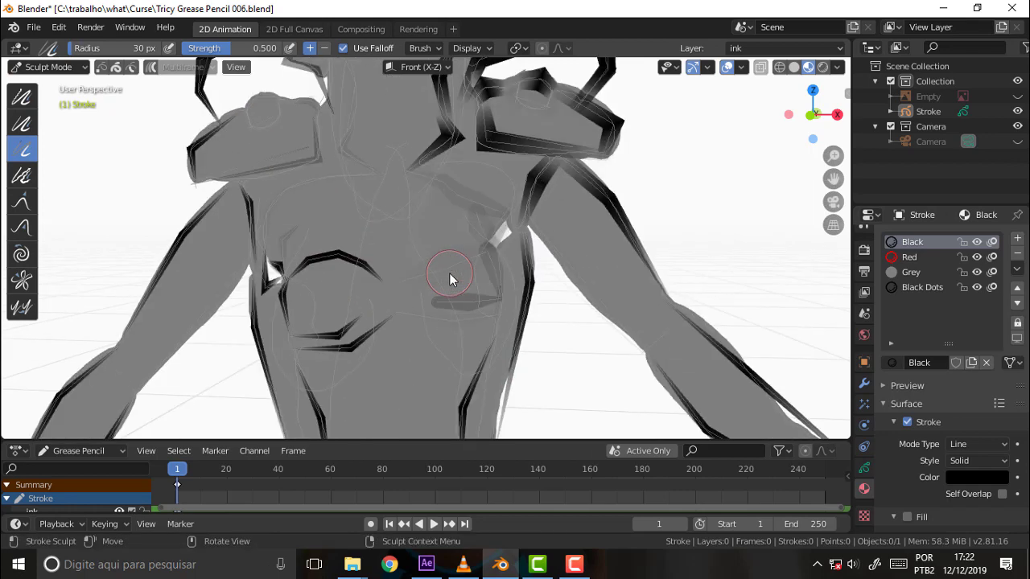
scroll(450, 272, "down", 2)
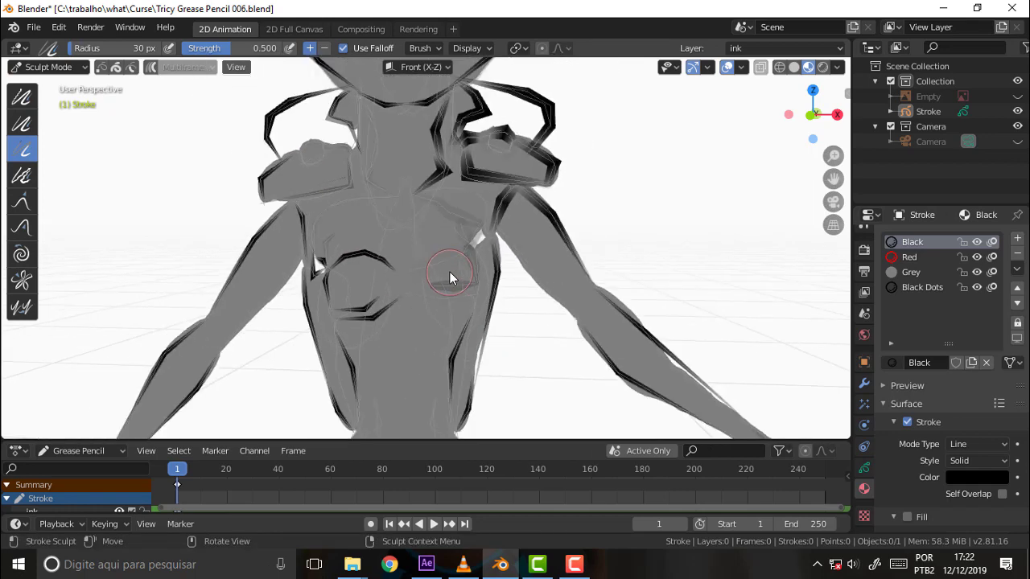
- Thicken the dark mark on the chest with the Thickness brush again
left_click(22, 123)
mouse_move(437, 232)
left_mouse_down()
mouse_move(460, 241)
mouse_move(441, 230)
left_mouse_up()
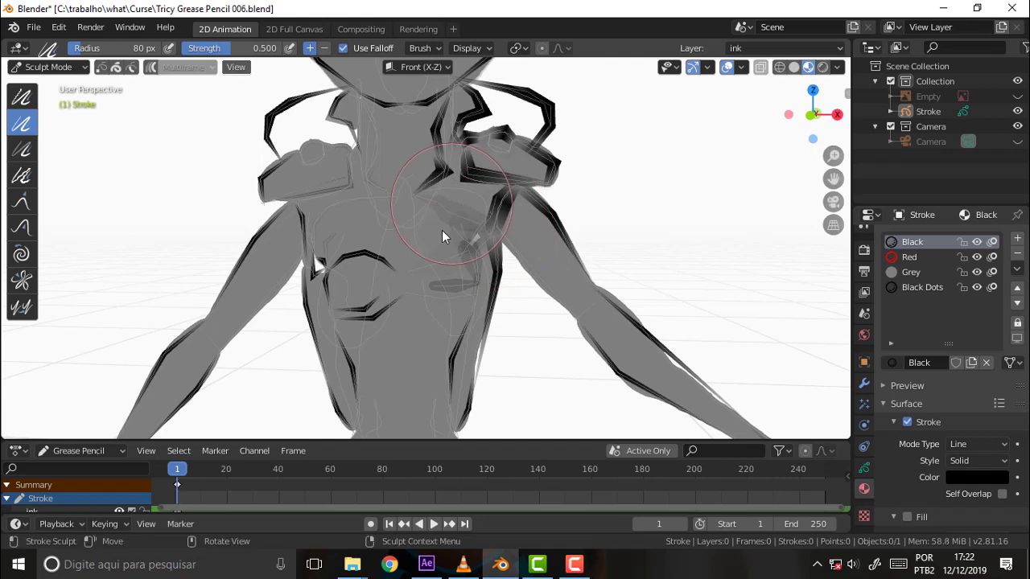
scroll(445, 246, "down", 5)
scroll(445, 245, "up", 5)
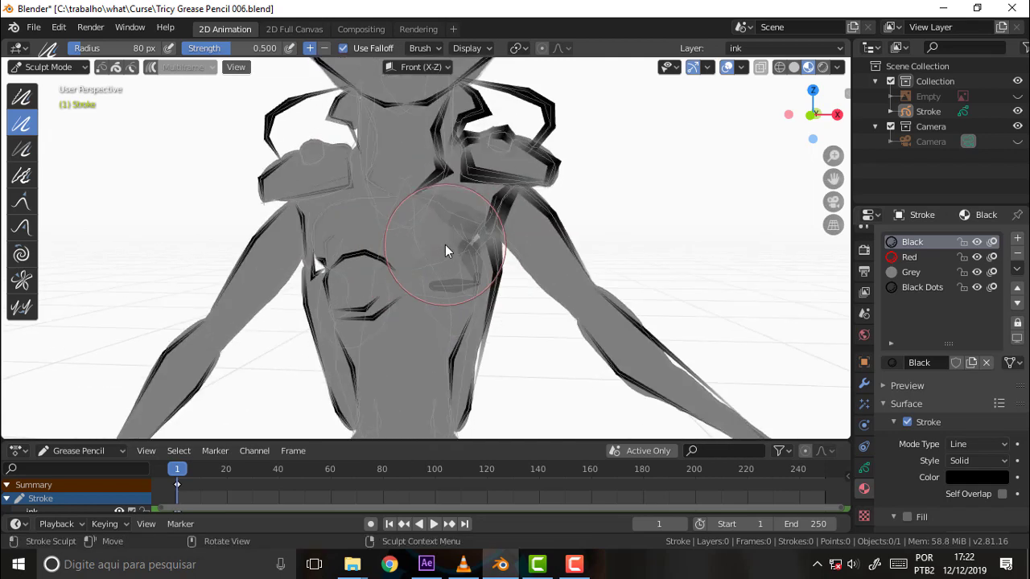
- Roughen the ink outlines along the right shoulder and arm with the 30 px Randomize brush
left_click(22, 175)
left_click_drag(474, 186, 605, 294)
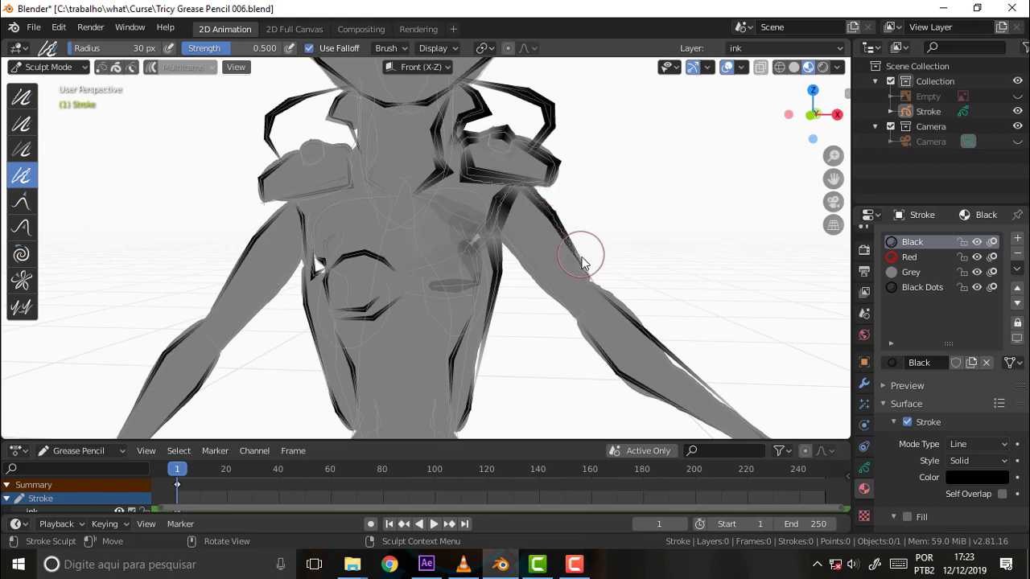
scroll(585, 261, "down", 3)
scroll(589, 260, "up", 5)
scroll(594, 259, "up", 3)
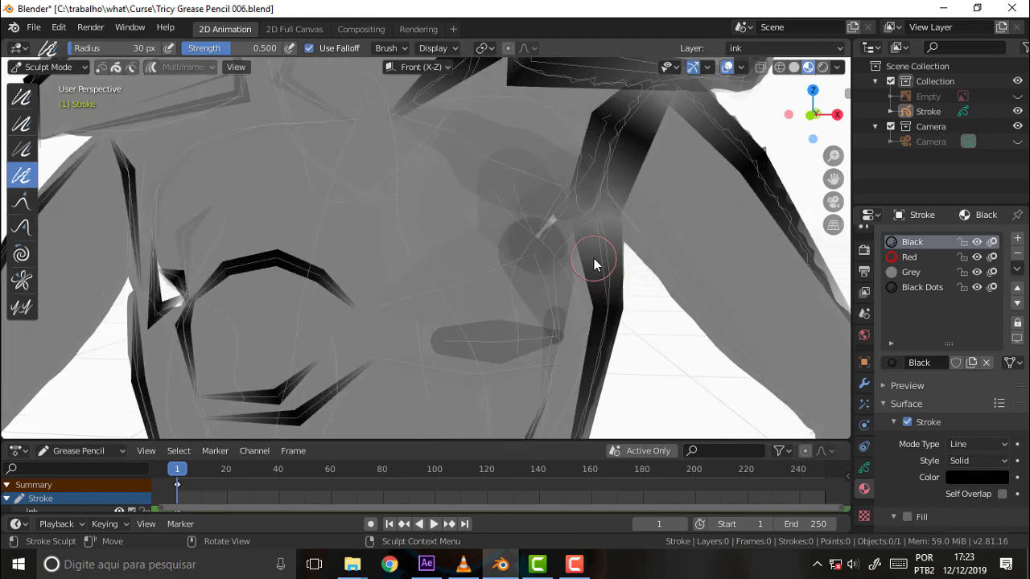
scroll(594, 259, "down", 2)
mouse_move(673, 218)
left_mouse_down()
mouse_move(708, 258)
mouse_move(620, 170)
left_mouse_up()
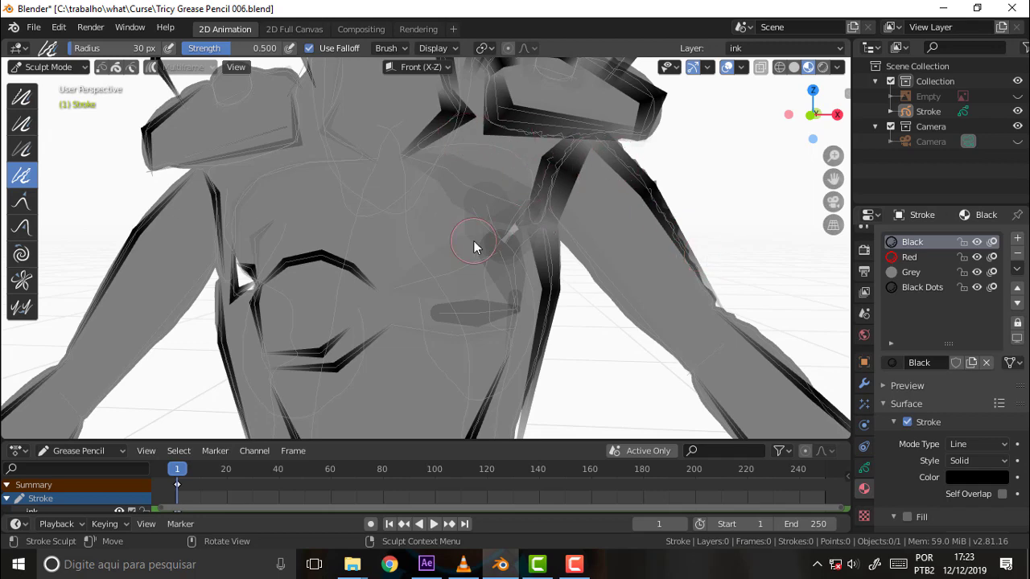
scroll(482, 242, "down", 3)
scroll(482, 242, "up", 3)
scroll(482, 242, "up", 2)
scroll(483, 246, "down", 3)
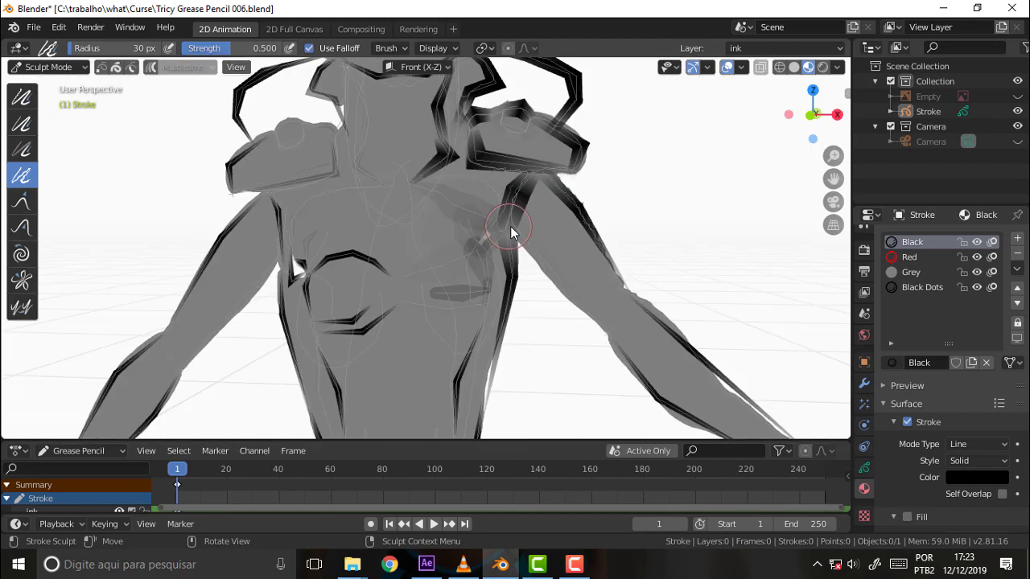
scroll(511, 233, "down", 4)
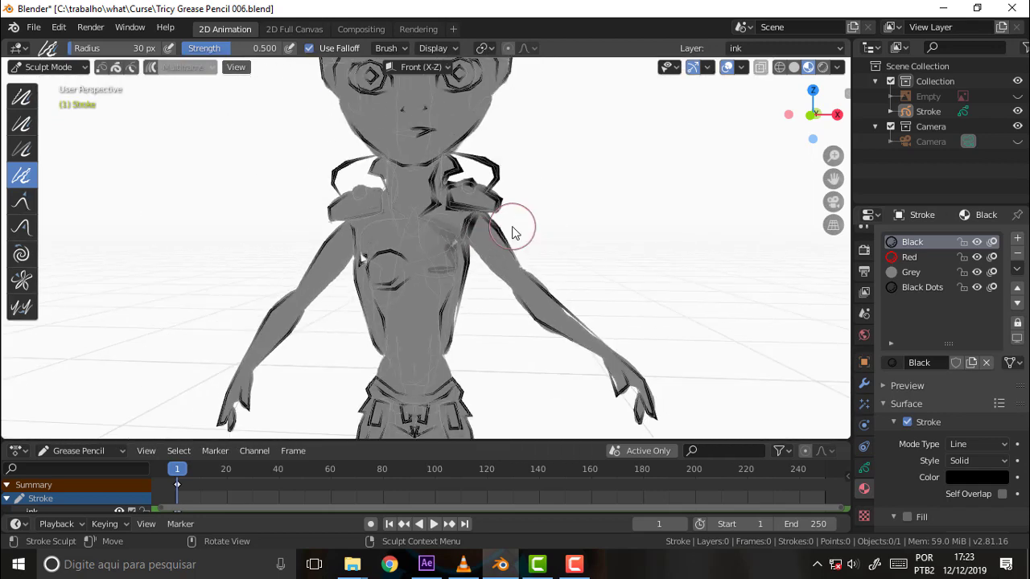
- Hide the Black material strokes, then jag the grey fill's outer edge along the right arm with Randomize
left_click(977, 242)
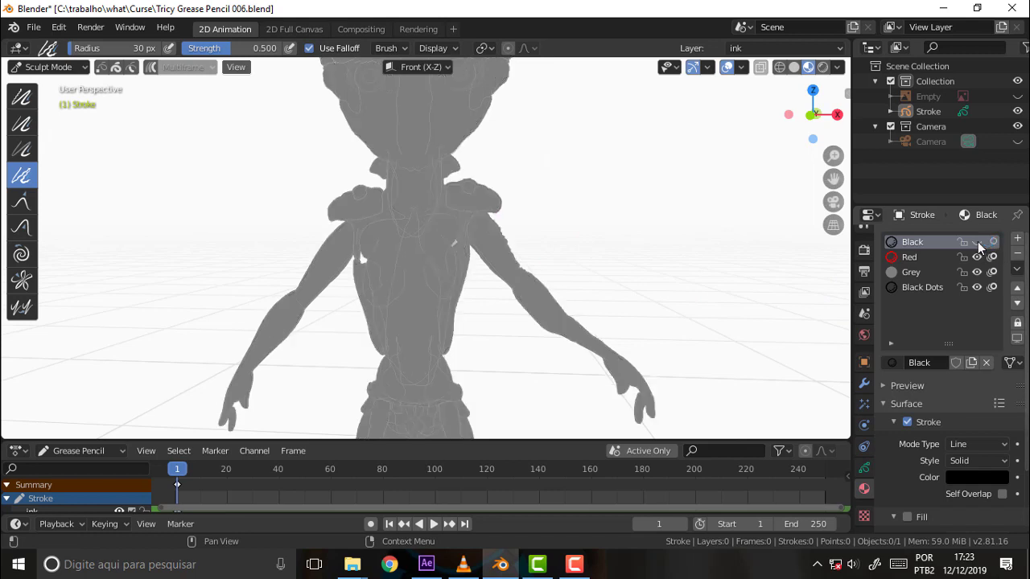
scroll(519, 235, "up", 3)
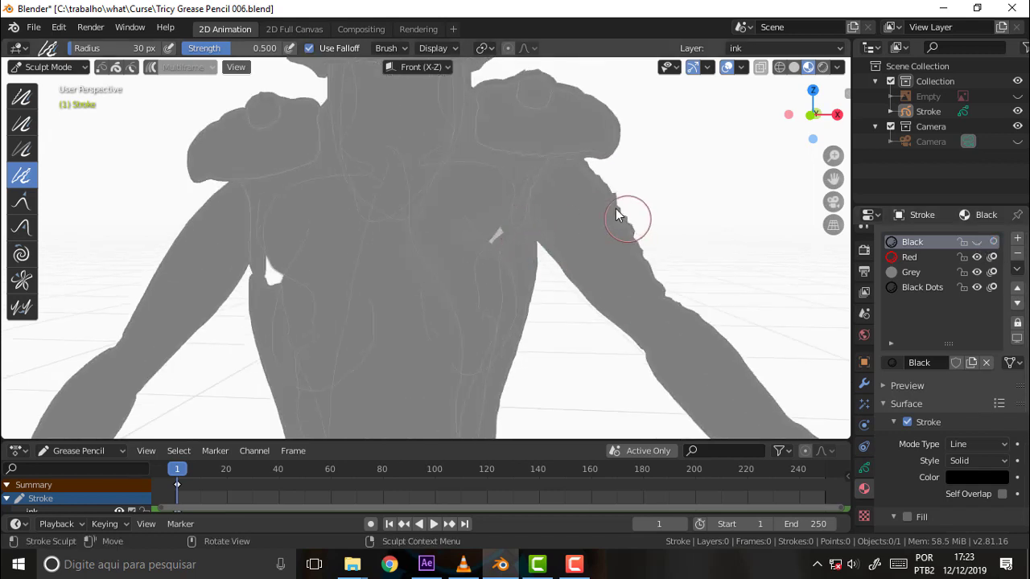
mouse_move(634, 276)
left_mouse_down()
mouse_move(662, 280)
mouse_move(584, 180)
left_mouse_up()
left_click_drag(593, 292, 539, 276)
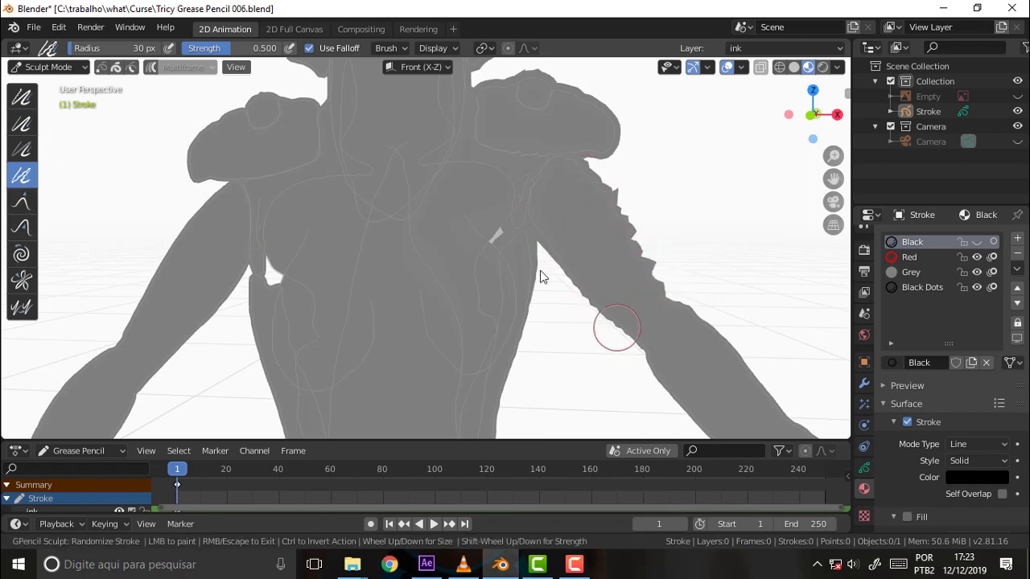
scroll(635, 283, "down", 3)
scroll(662, 292, "up", 2)
scroll(665, 290, "down", 2)
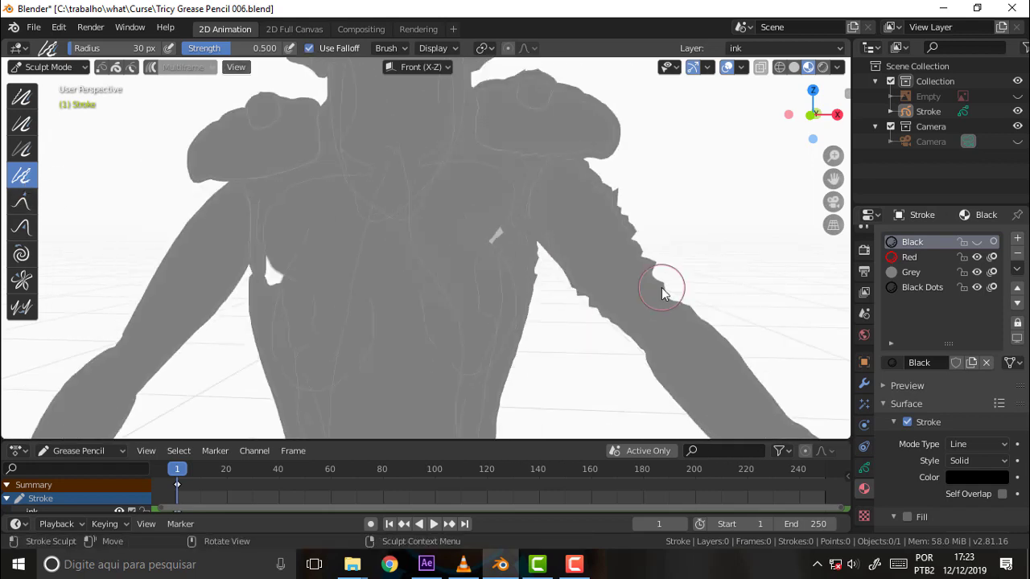
scroll(662, 292, "down", 1)
scroll(661, 294, "down", 3)
scroll(662, 294, "up", 4)
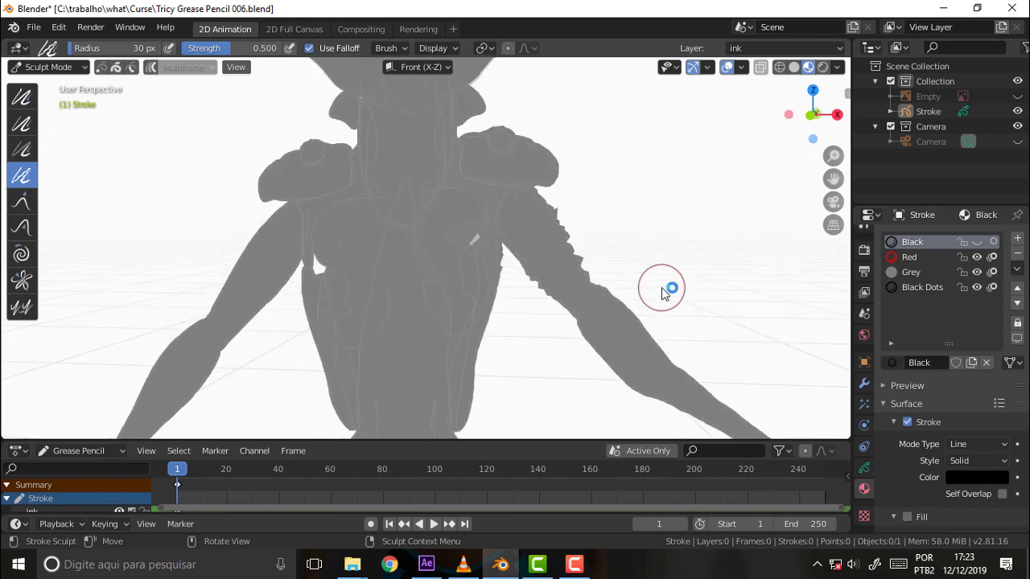
scroll(661, 227, "down", 3)
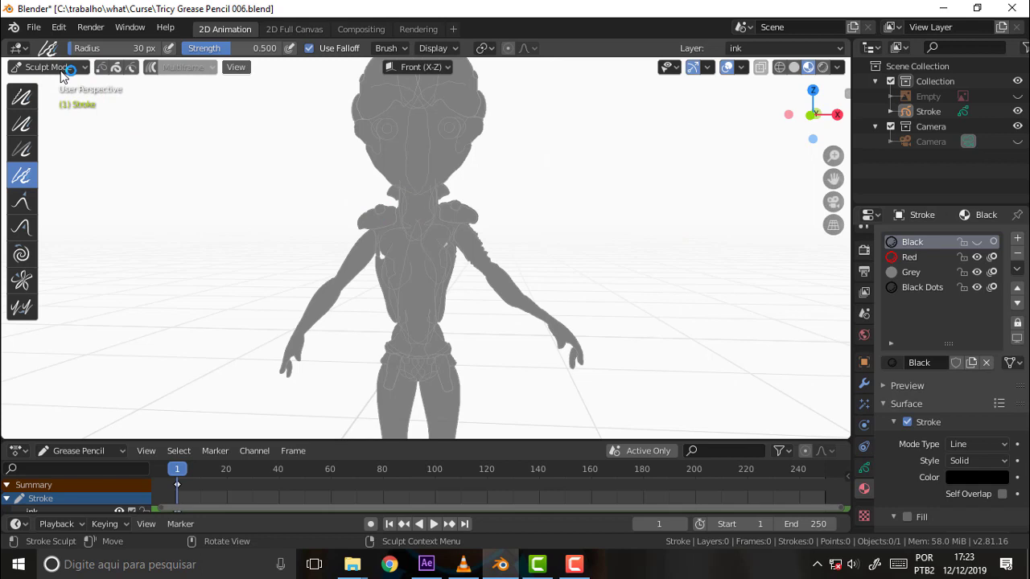
left_click(62, 71)
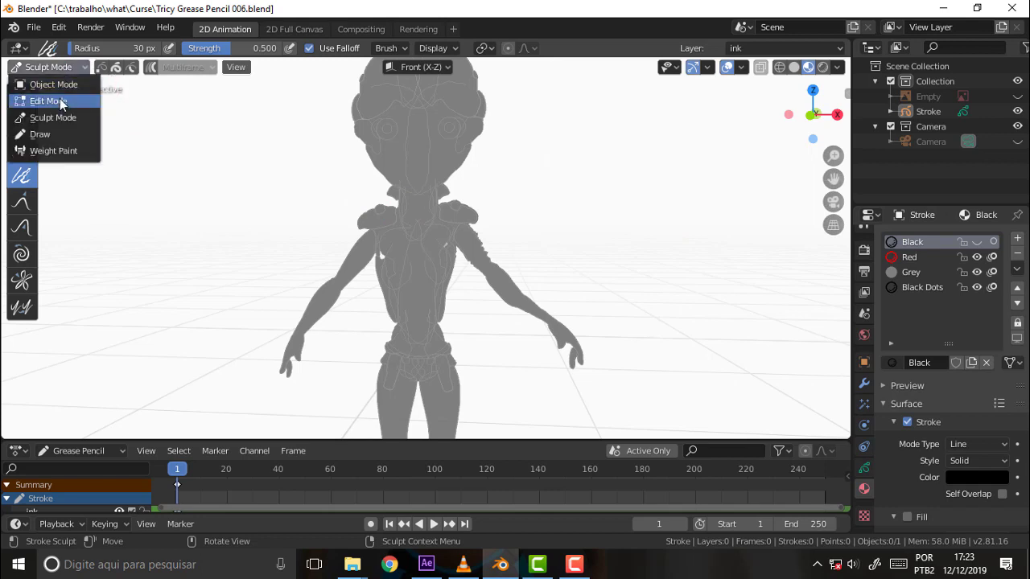
left_click(60, 102)
left_click(50, 68)
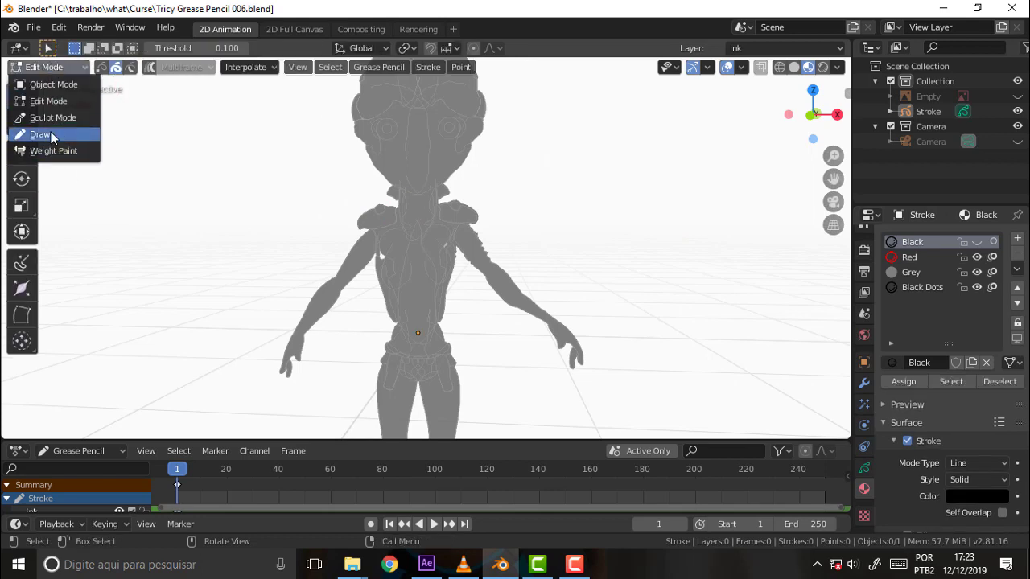
left_click(51, 135)
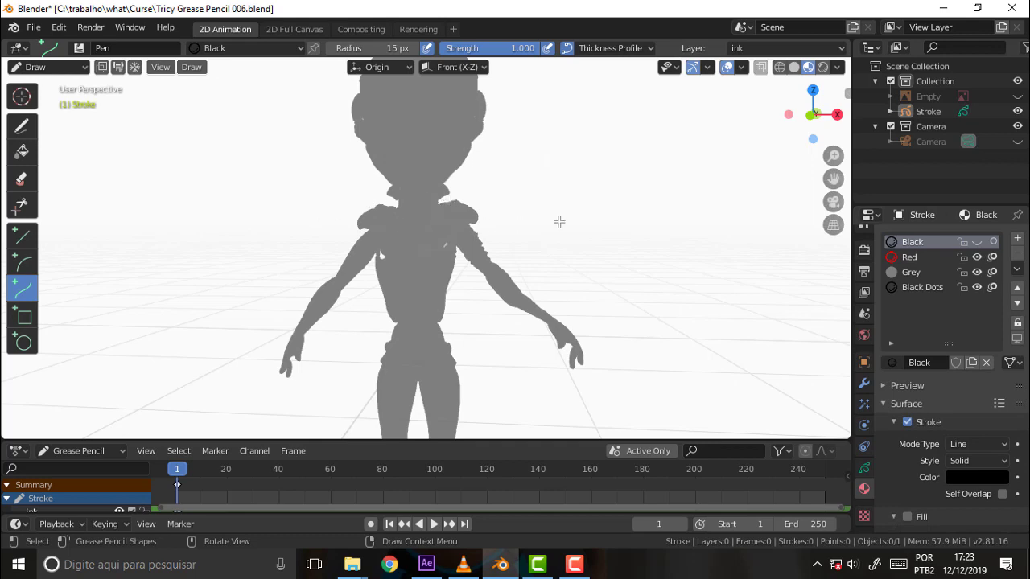
scroll(488, 172, "up", 5)
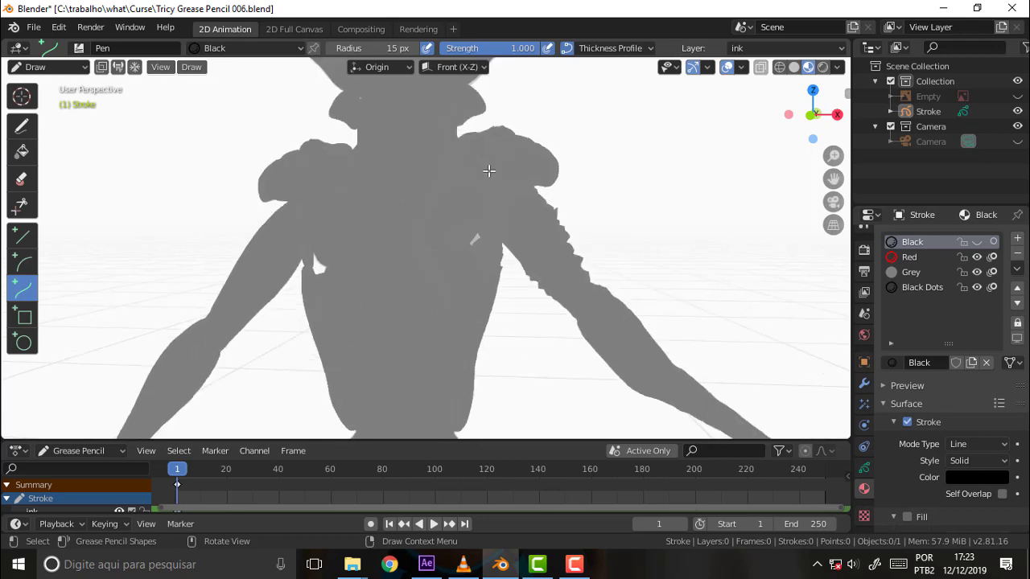
scroll(488, 171, "down", 4)
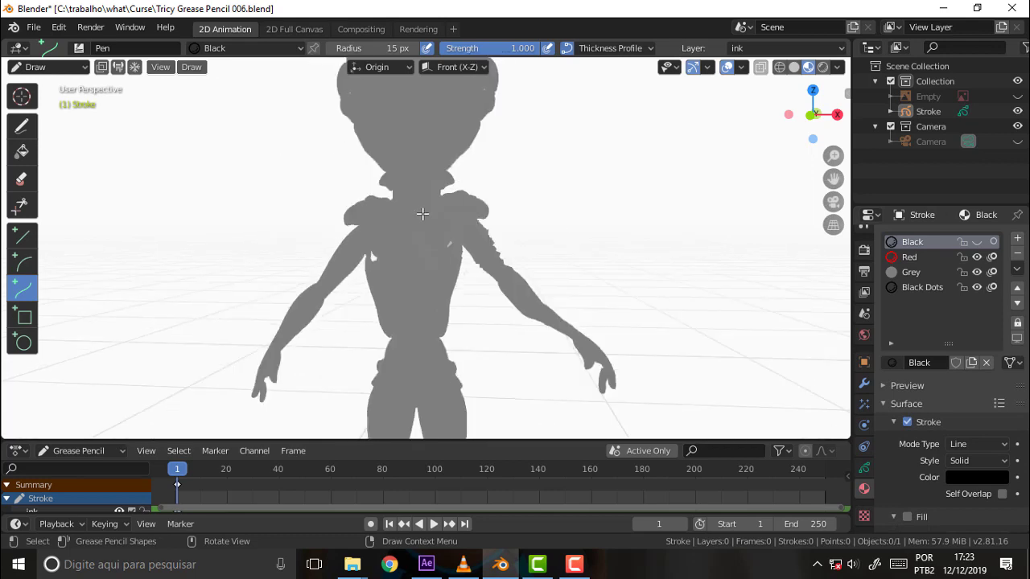
scroll(421, 212, "up", 2)
scroll(422, 212, "down", 4)
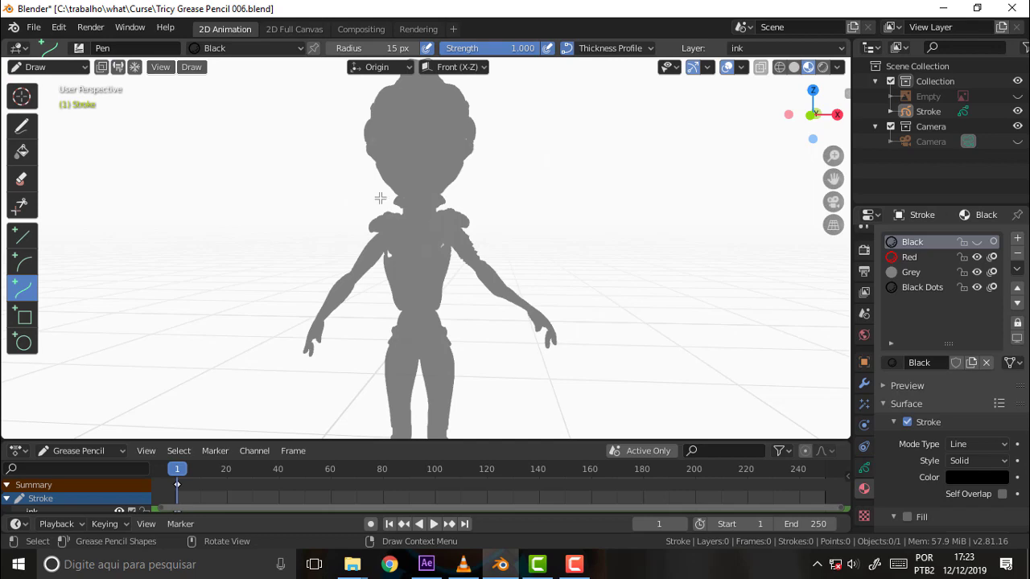
mouse_move(360, 197)
middle_mouse_down()
mouse_move(271, 232)
mouse_move(333, 230)
middle_mouse_up()
scroll(333, 230, "down", 2)
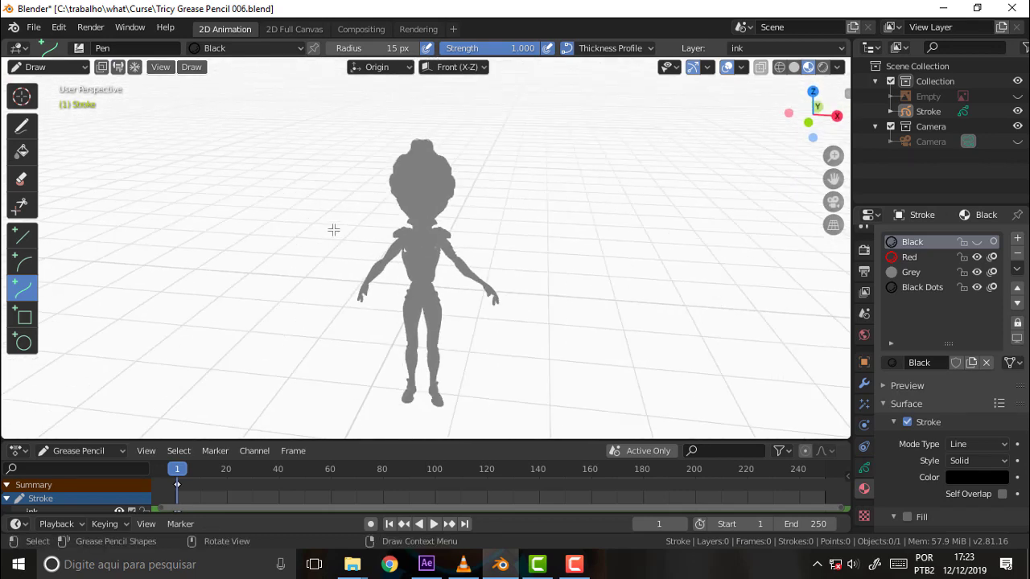
scroll(333, 230, "up", 4)
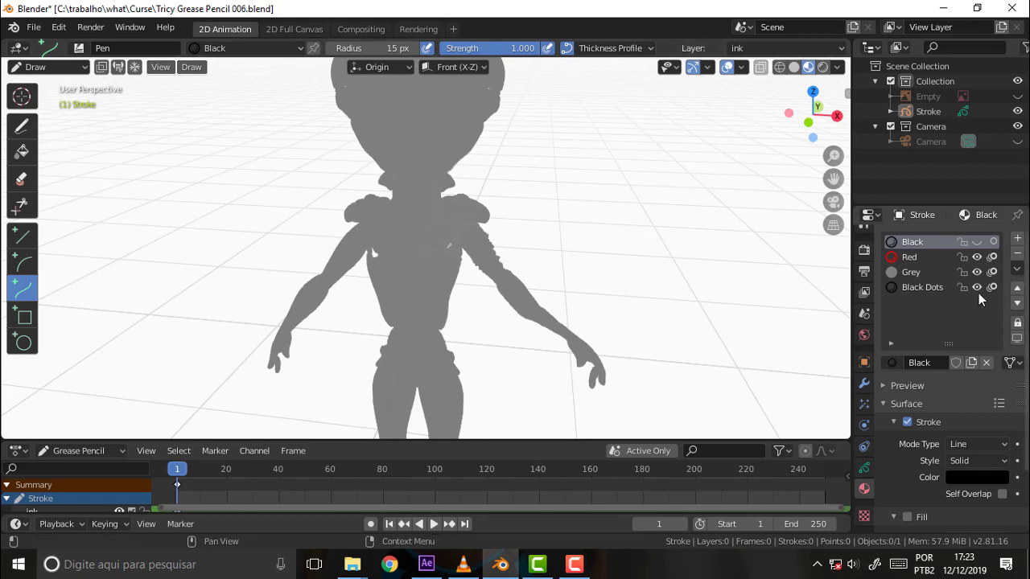
- Unhide the Black material strokes, then orbit and zoom to inspect the inked character
left_click(977, 241)
mouse_move(606, 215)
middle_mouse_down()
mouse_move(596, 151)
mouse_move(600, 423)
mouse_move(582, 386)
mouse_move(607, 161)
mouse_move(475, 239)
mouse_move(669, 104)
mouse_move(669, 395)
mouse_move(658, 380)
mouse_move(653, 400)
mouse_move(574, 418)
mouse_move(586, 187)
mouse_move(655, 317)
mouse_move(614, 64)
mouse_move(600, 391)
mouse_move(620, 138)
mouse_move(610, 273)
mouse_move(630, 188)
middle_mouse_up()
scroll(609, 258, "up", 3)
scroll(609, 258, "up", 3)
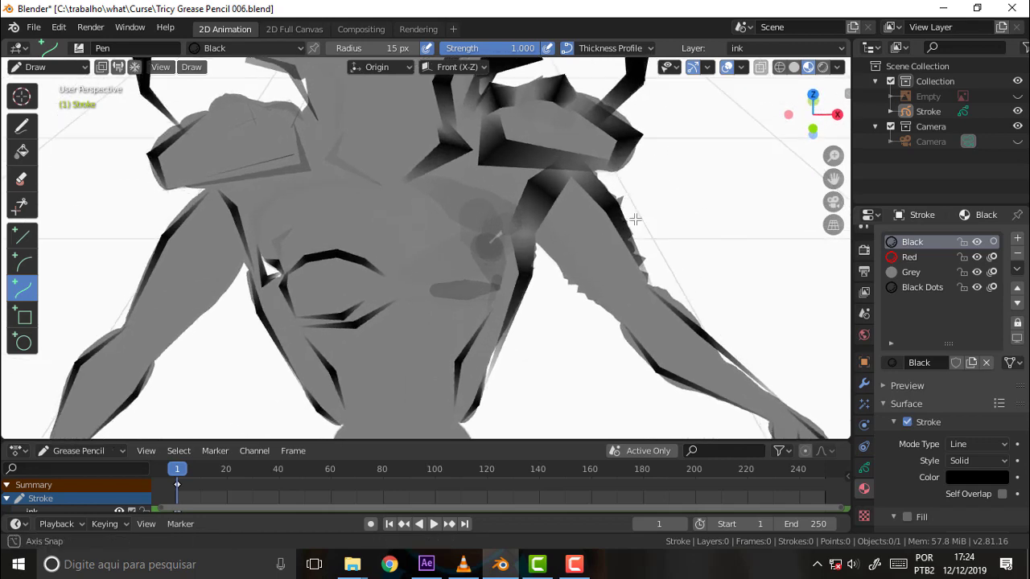
scroll(630, 188, "down", 2)
scroll(633, 191, "down", 3)
scroll(634, 192, "down", 2)
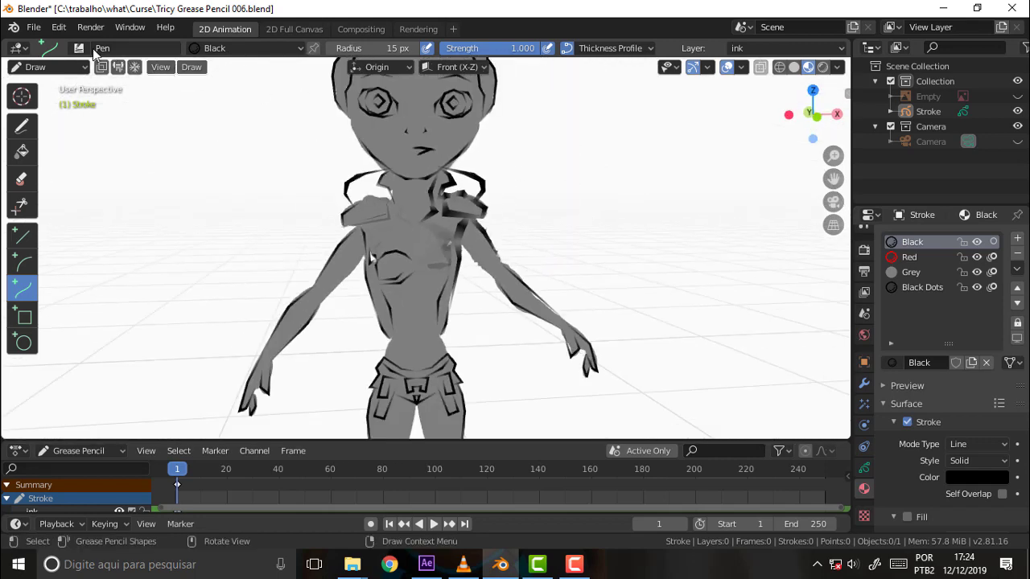
- Reopen Tricy Grease Pencil 006.blend from the recent files, discarding unsaved changes
left_click(34, 27)
mouse_move(69, 74)
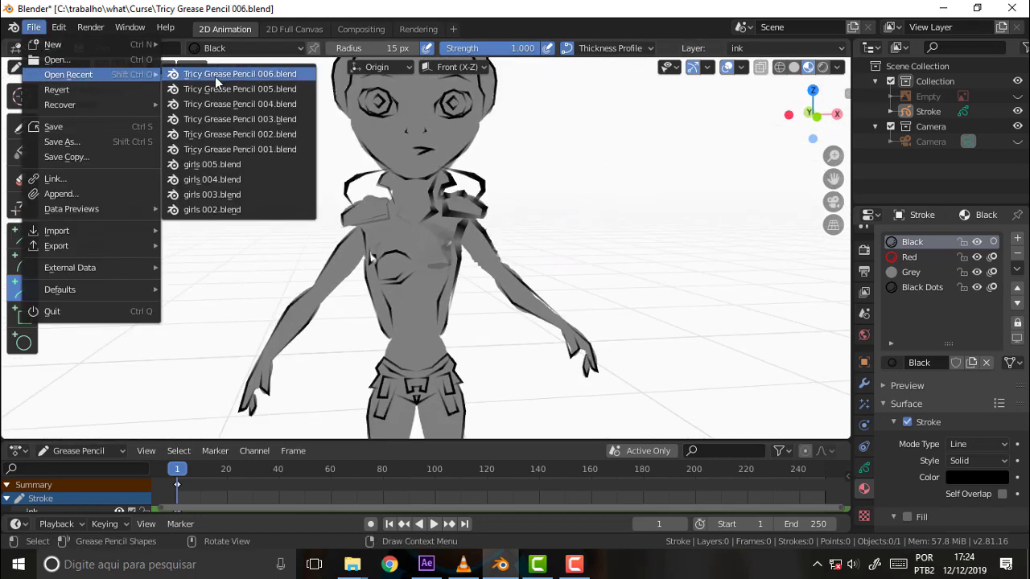
left_click(215, 76)
left_click(556, 305)
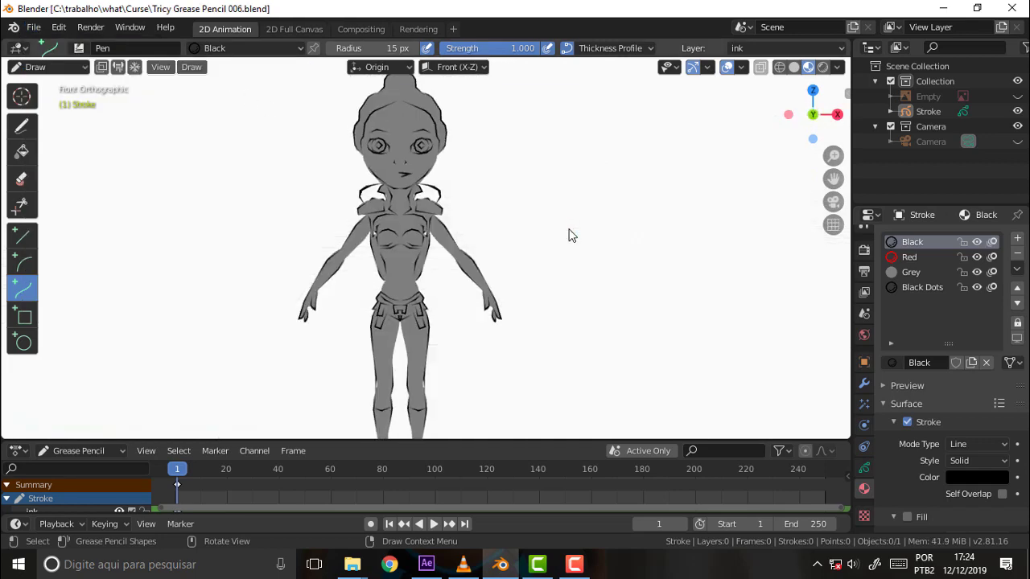
- Zoom in and out to inspect the reloaded ink drawing
scroll(569, 235, "up", 5)
scroll(569, 235, "down", 5)
scroll(568, 235, "up", 5)
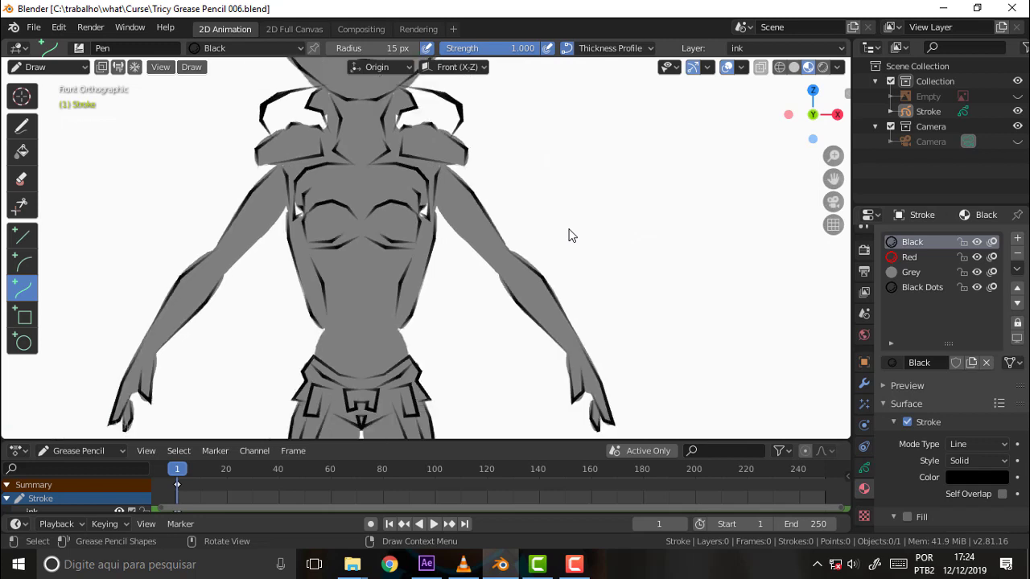
scroll(569, 235, "down", 4)
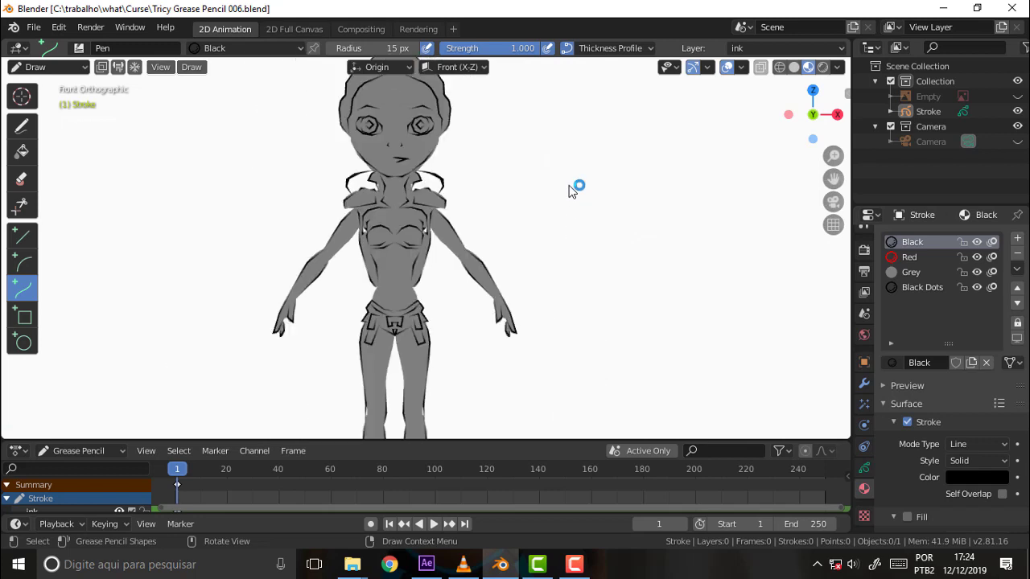
scroll(567, 187, "down", 2)
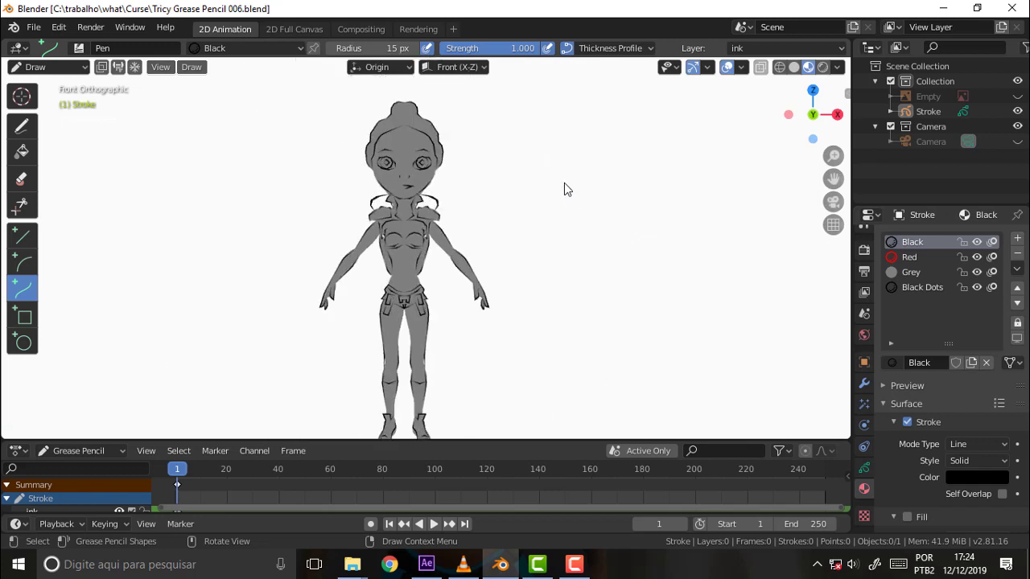
scroll(564, 183, "up", 2)
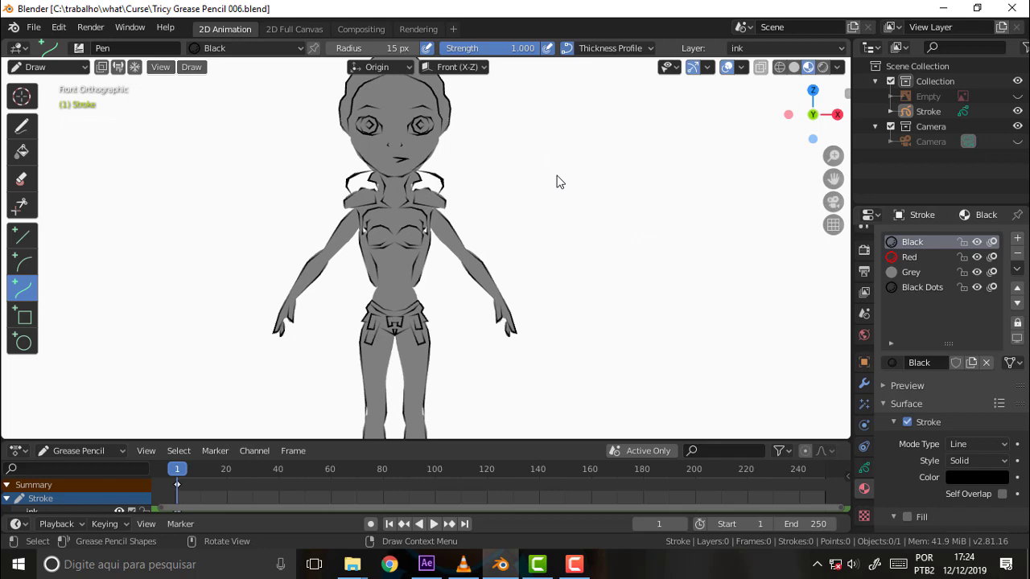
scroll(564, 213, "up", 3)
scroll(565, 215, "down", 4)
scroll(565, 214, "down", 1)
scroll(564, 215, "down", 1)
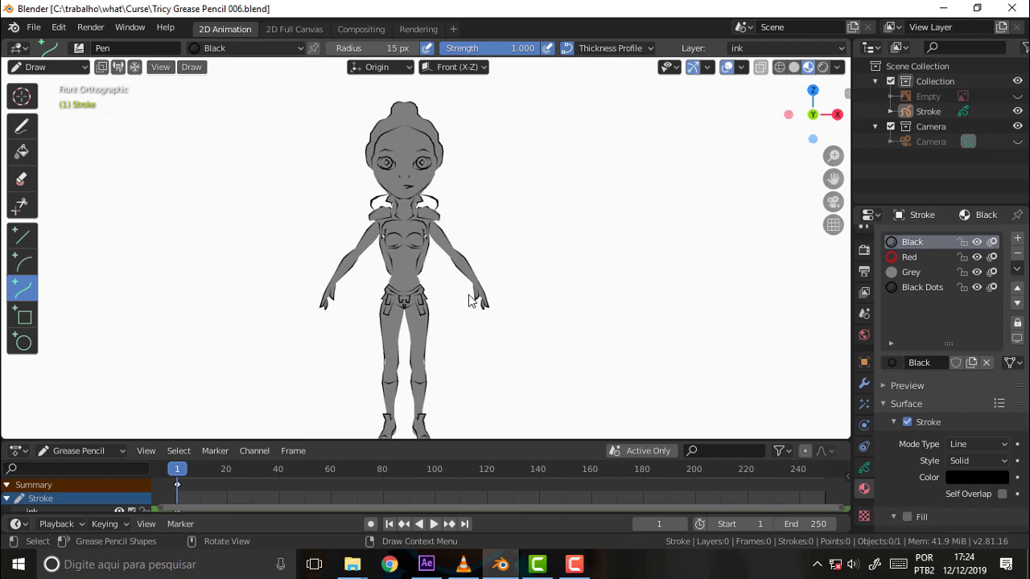
scroll(565, 283, "down", 1)
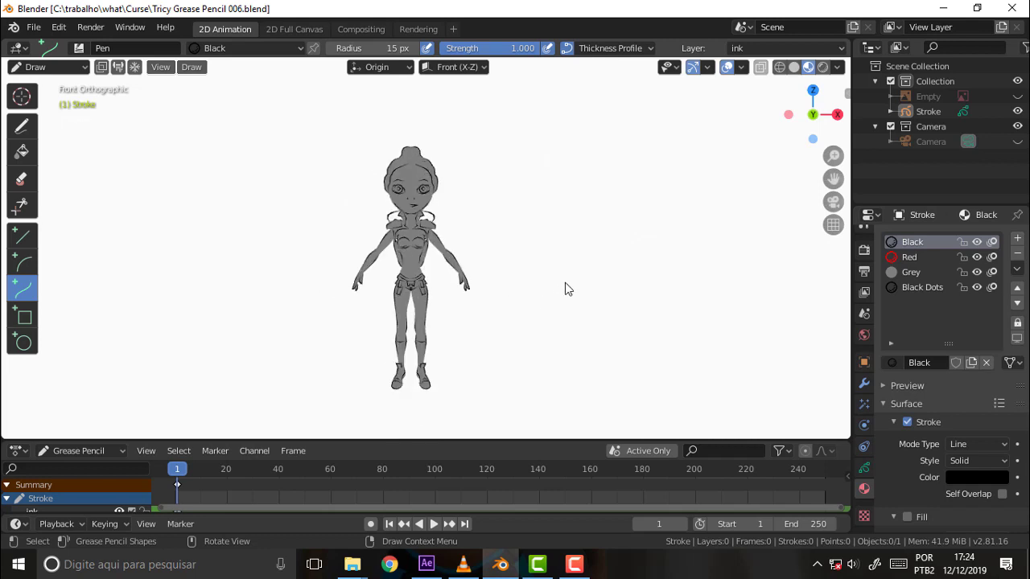
scroll(565, 282, "up", 3)
- Pan the view toward the character's legs and zoom to inspect the lower body
left_click_drag(827, 178, 636, 265)
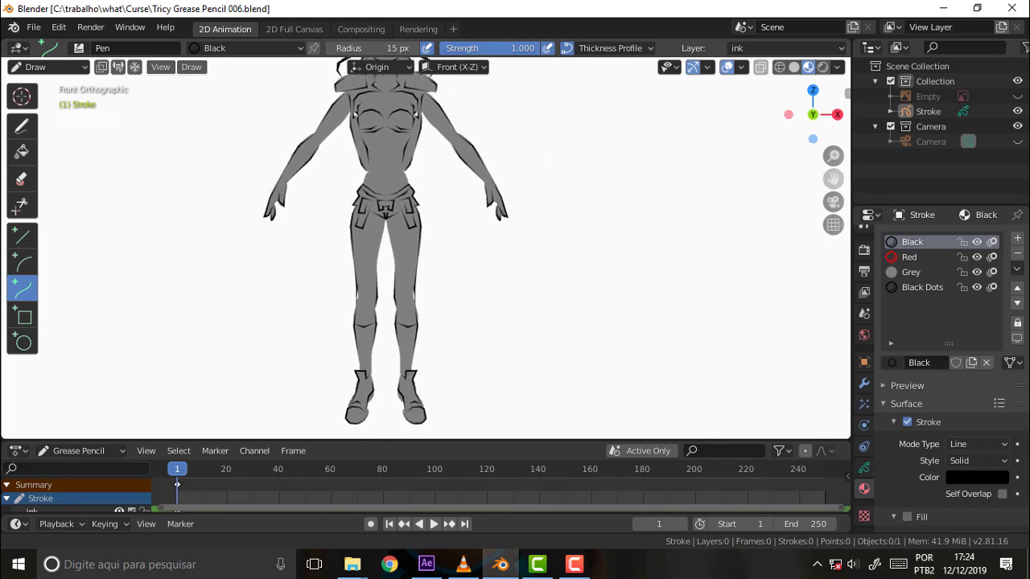
scroll(636, 266, "down", 3)
scroll(636, 264, "up", 4)
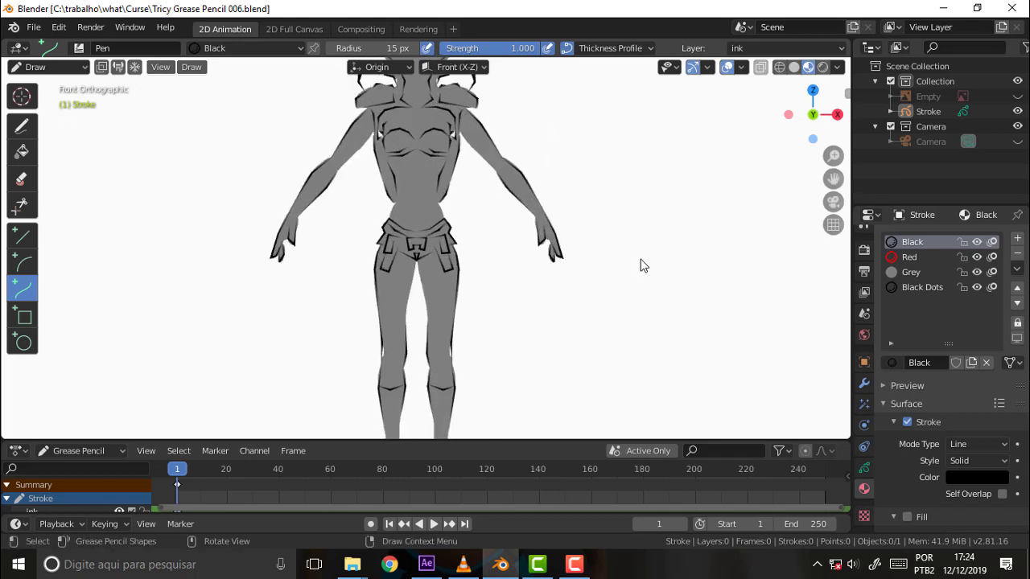
scroll(635, 262, "up", 1)
scroll(630, 260, "up", 1)
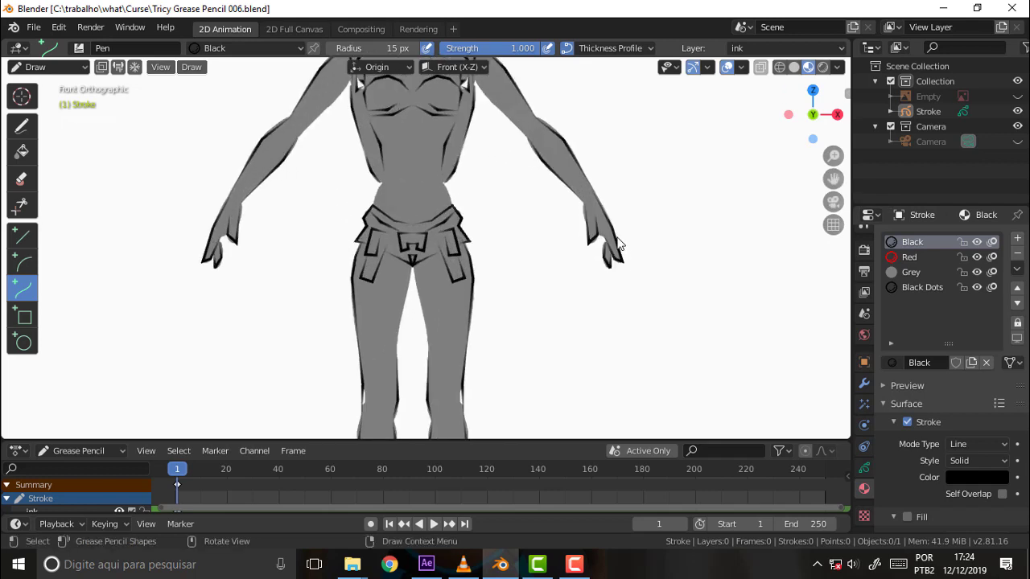
scroll(627, 268, "down", 4)
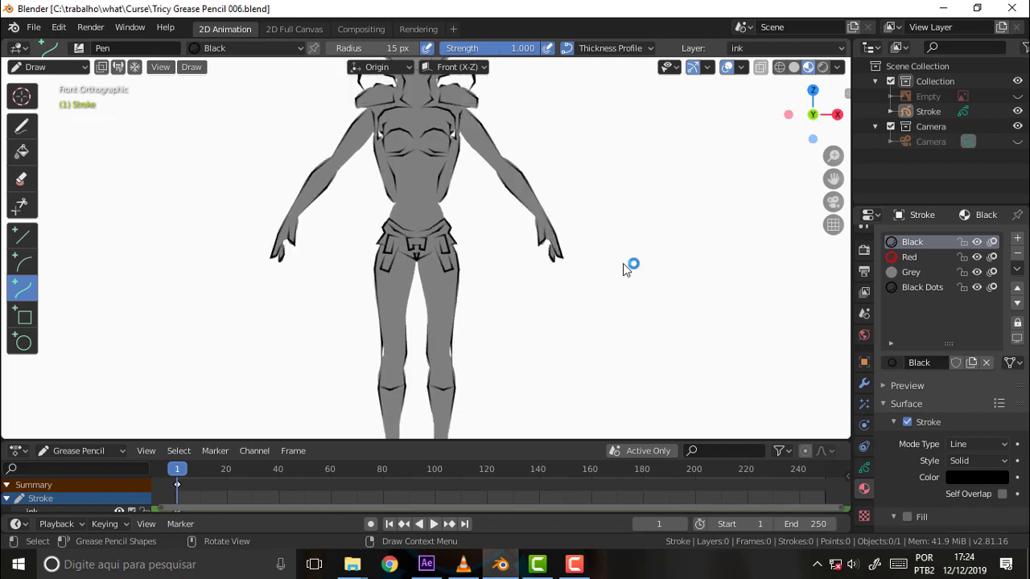
scroll(626, 269, "up", 4)
scroll(624, 268, "down", 2)
scroll(624, 268, "down", 2)
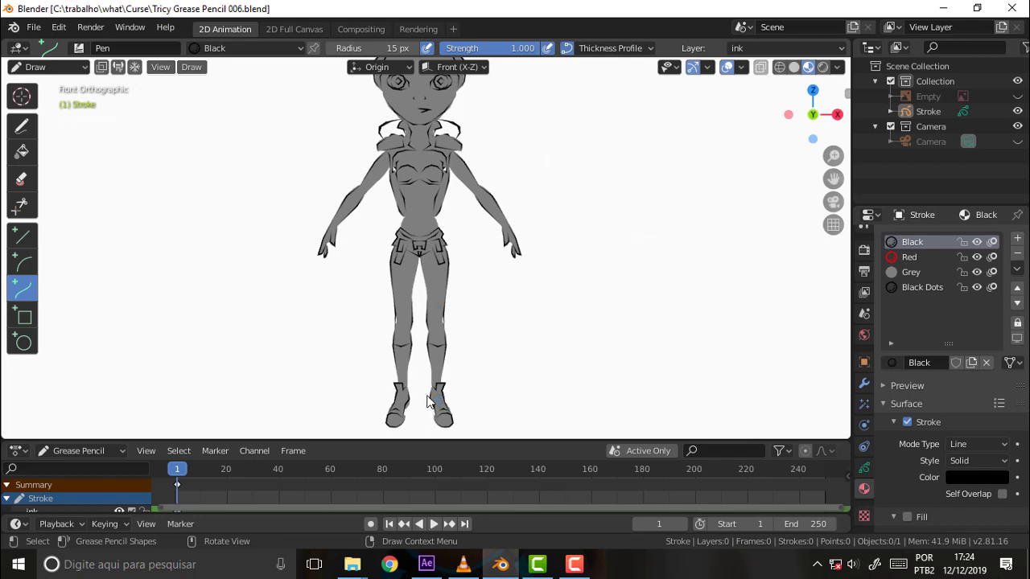
scroll(518, 190, "up", 2)
scroll(519, 191, "down", 2)
middle_click_drag(591, 180, 614, 212)
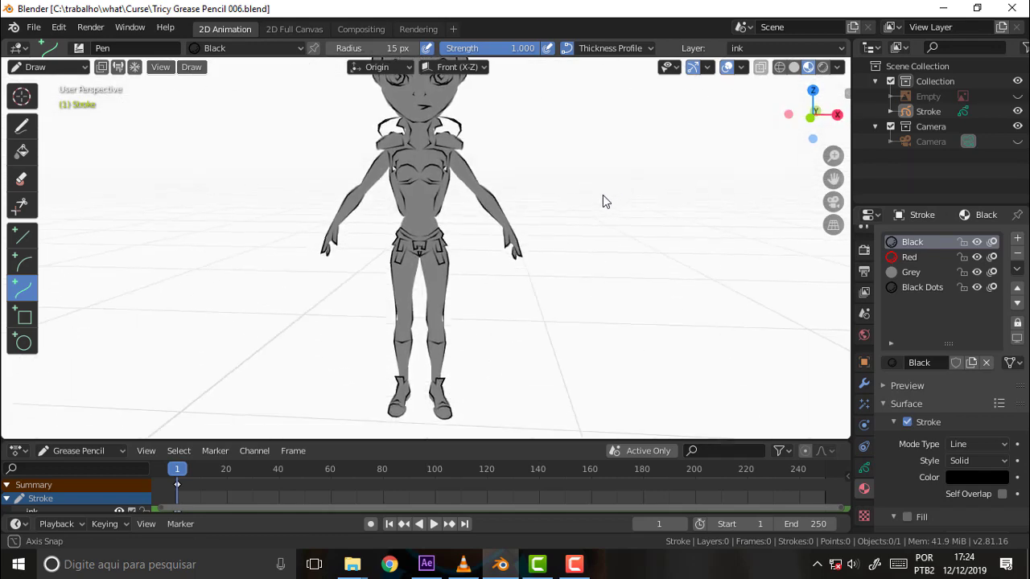
middle_click_drag(614, 211, 586, 216)
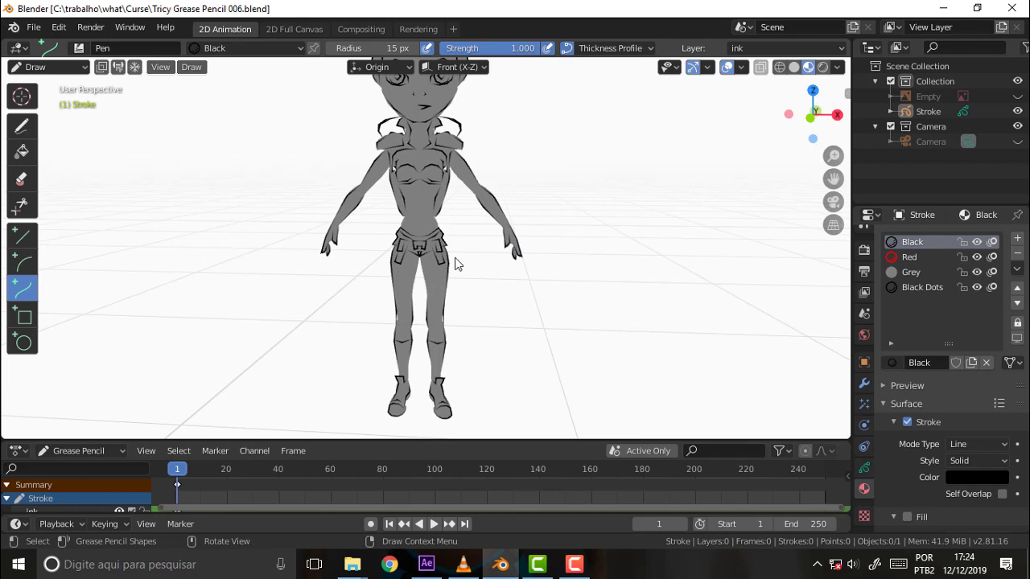
scroll(586, 247, "up", 2)
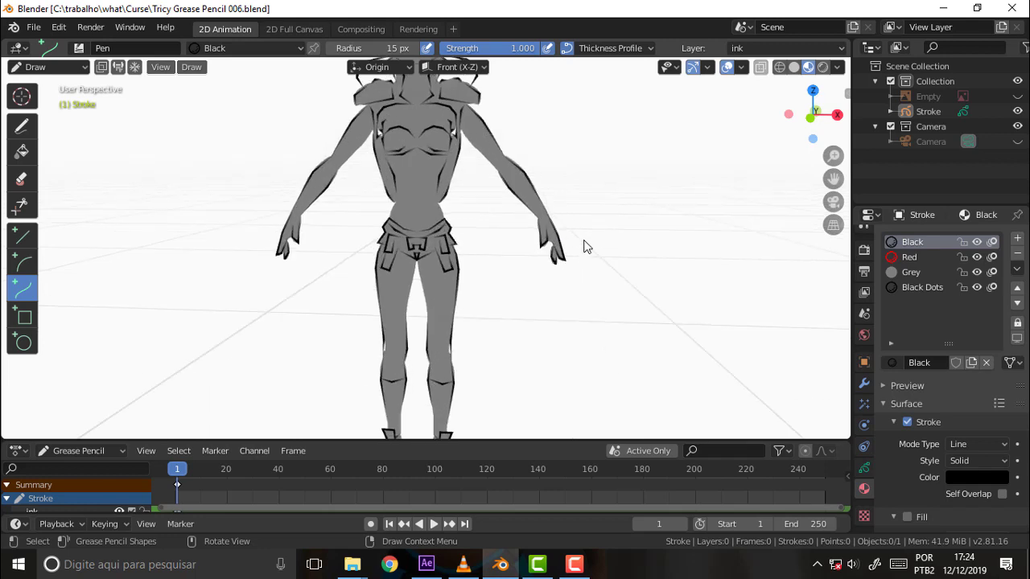
scroll(583, 247, "down", 4)
scroll(583, 246, "up", 3)
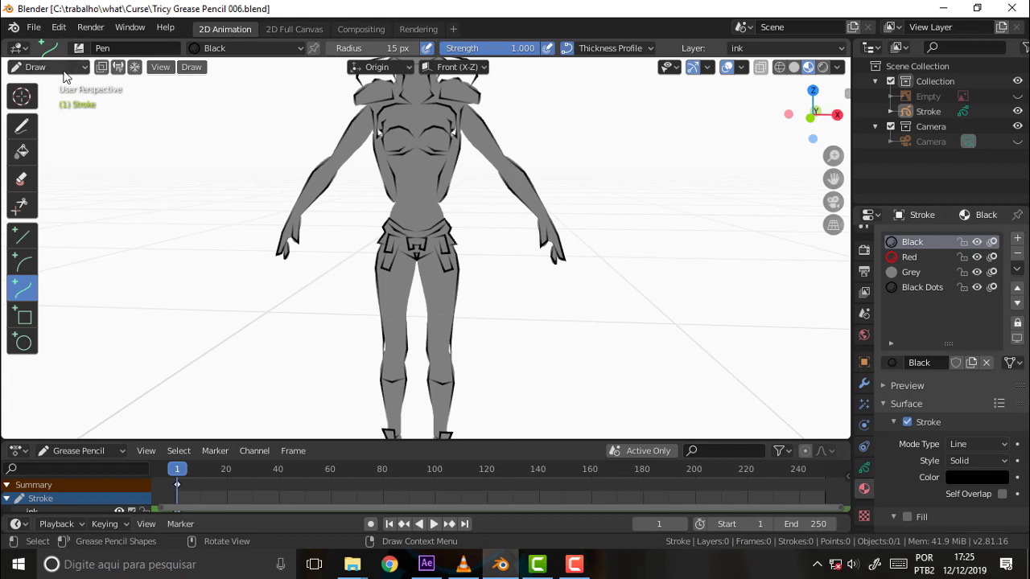
left_click(66, 69)
left_click(61, 82)
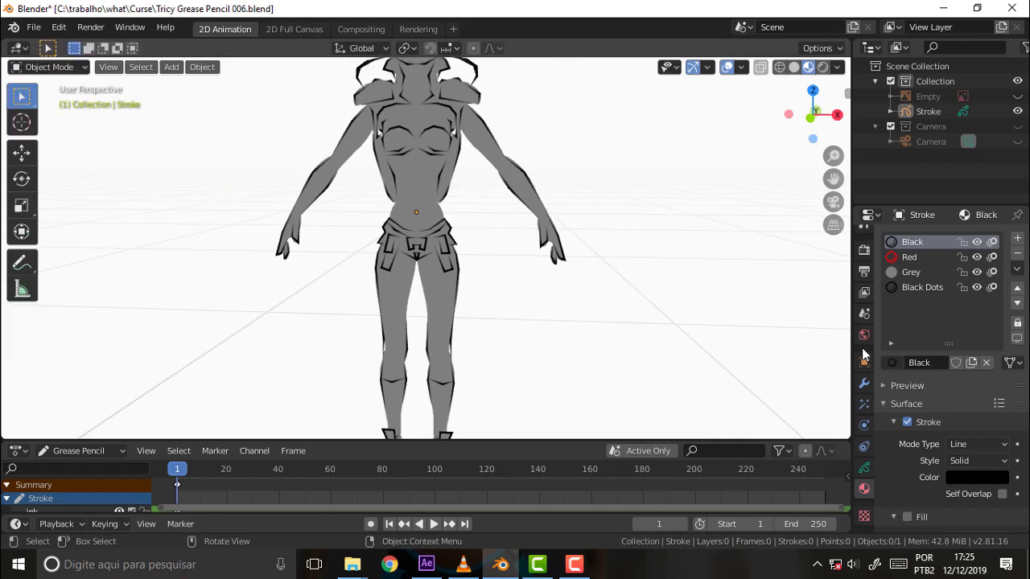
key("KP_5")
left_click(50, 68)
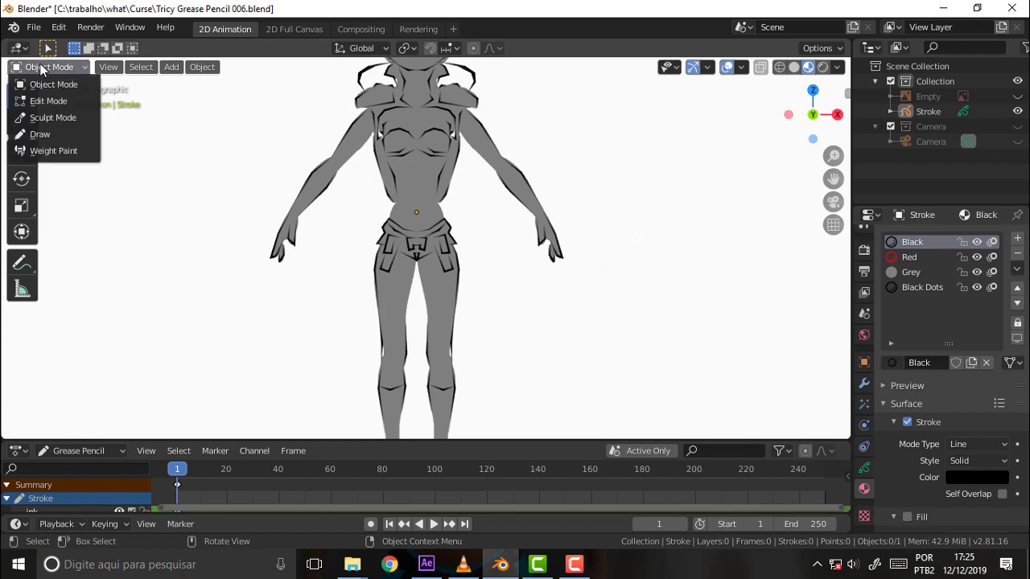
left_click(58, 134)
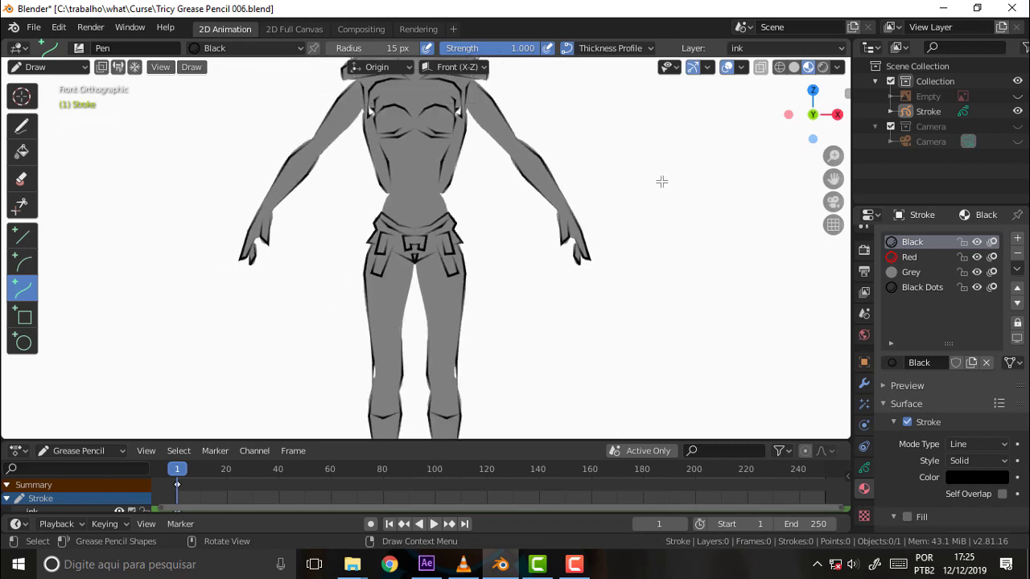
scroll(661, 182, "down", 2)
left_click(574, 564)
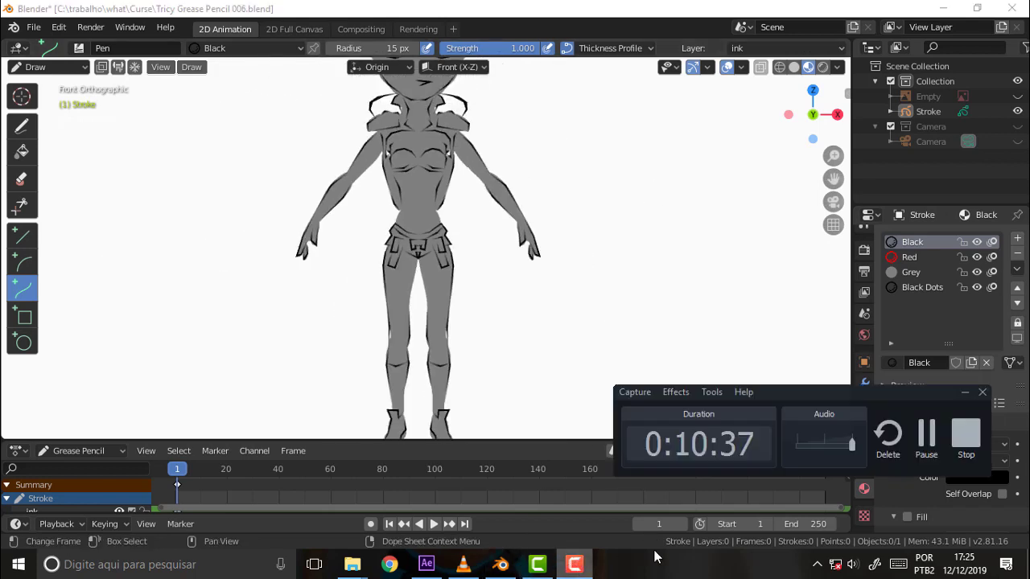